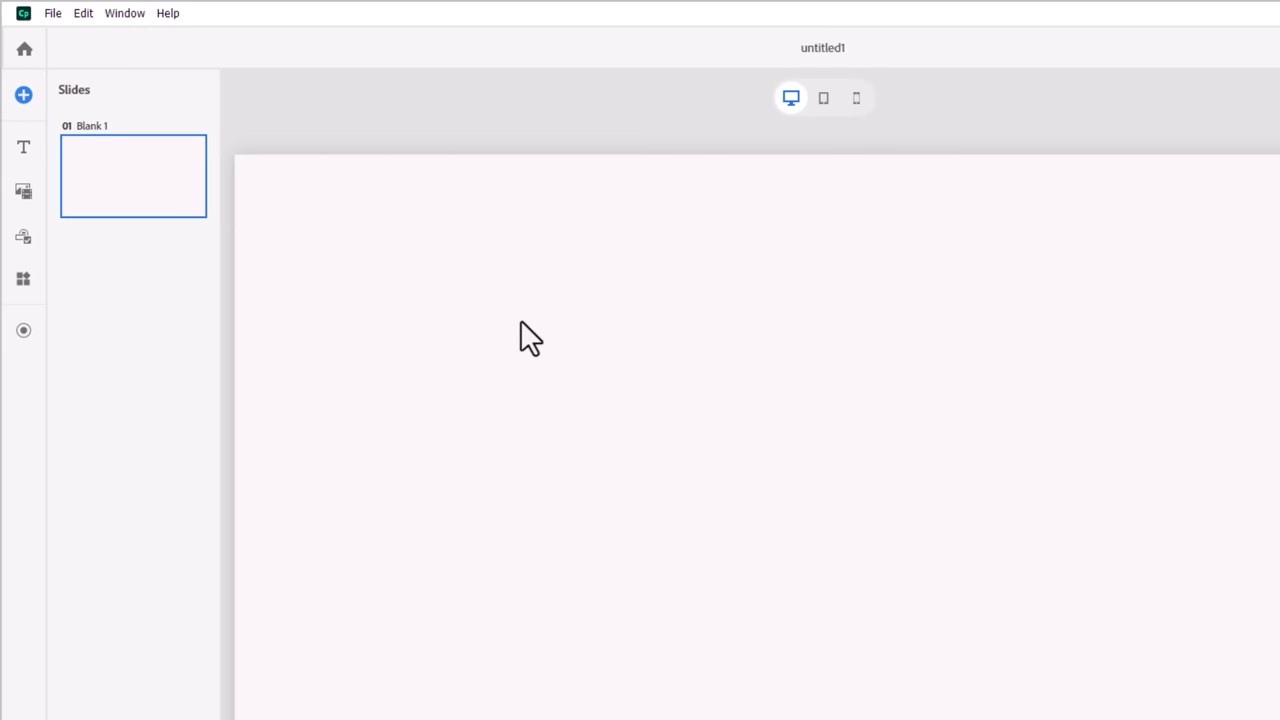
Insert a Tabs widget with heading, three tabs, sample image and text onto the blank slide
click(24, 280)
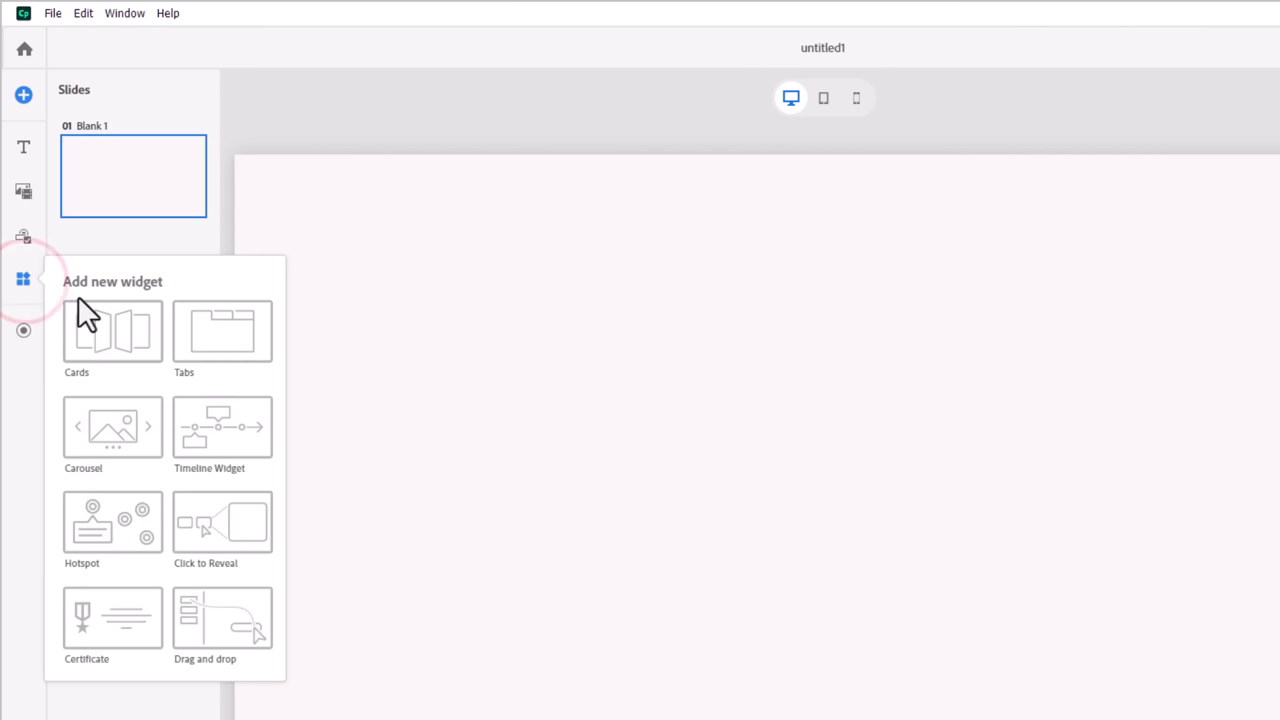
click(219, 329)
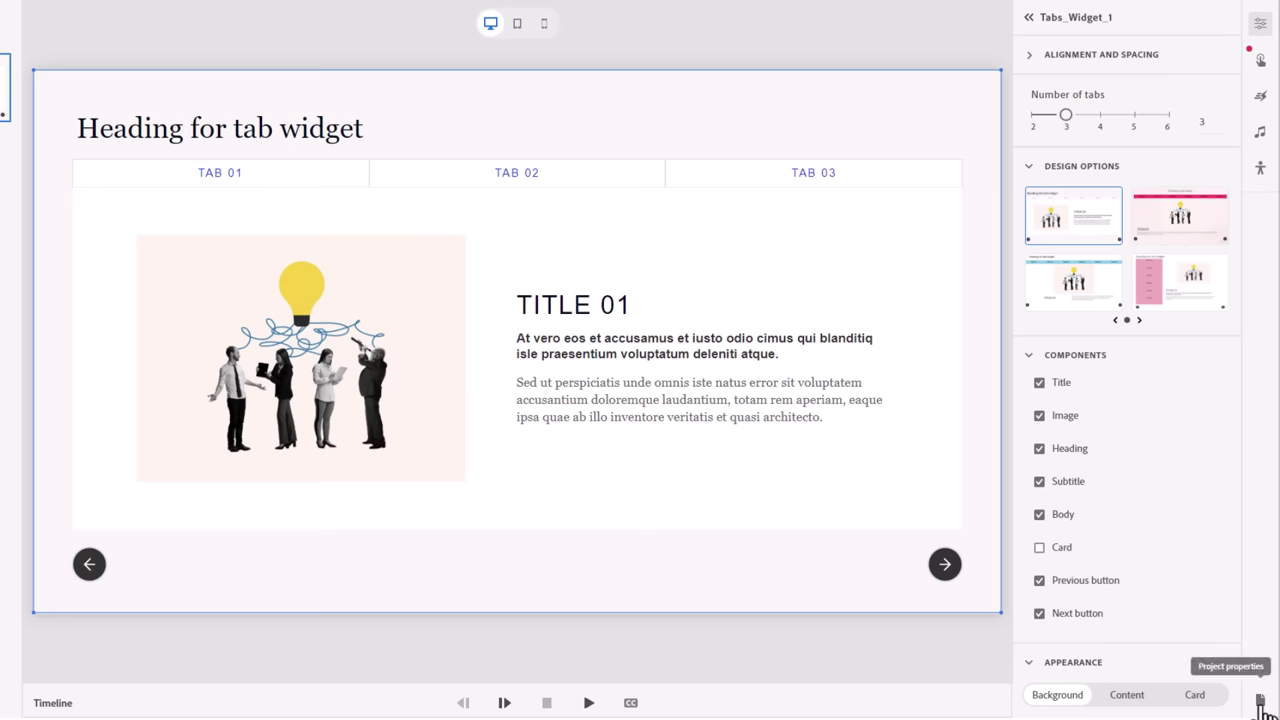
Try the Light theme from the project's theme list
click(1260, 700)
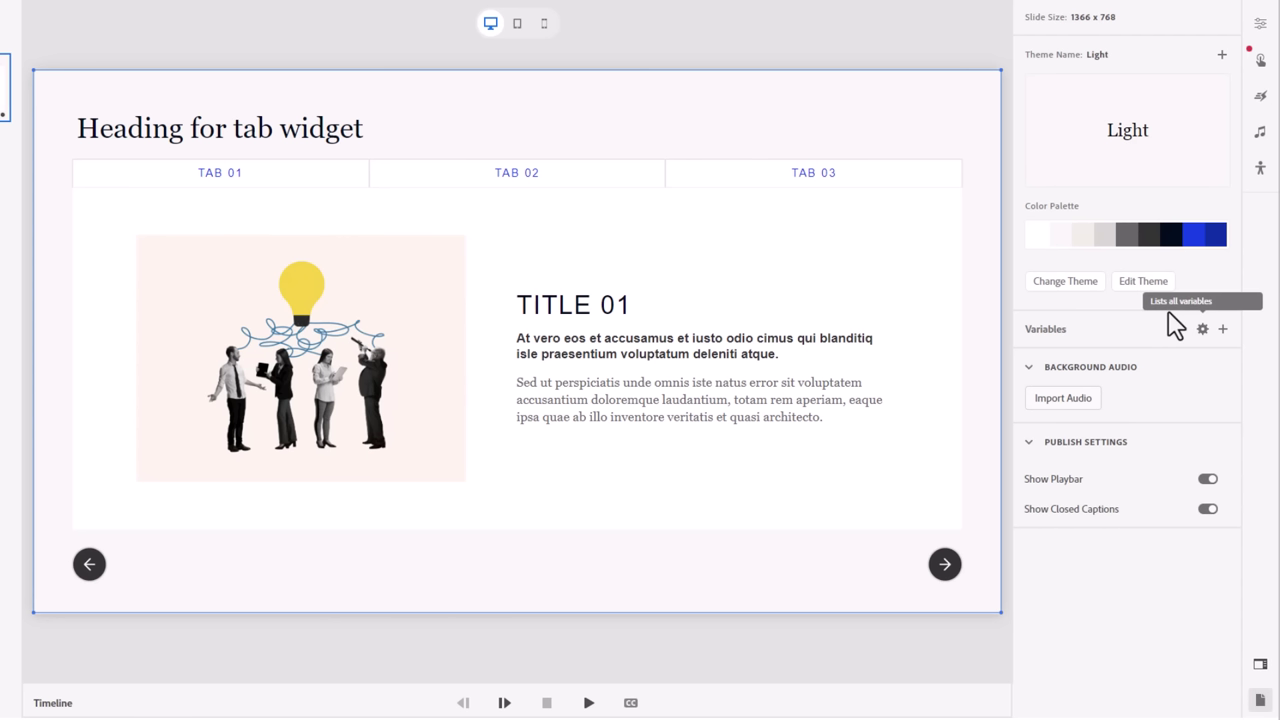
click(1068, 283)
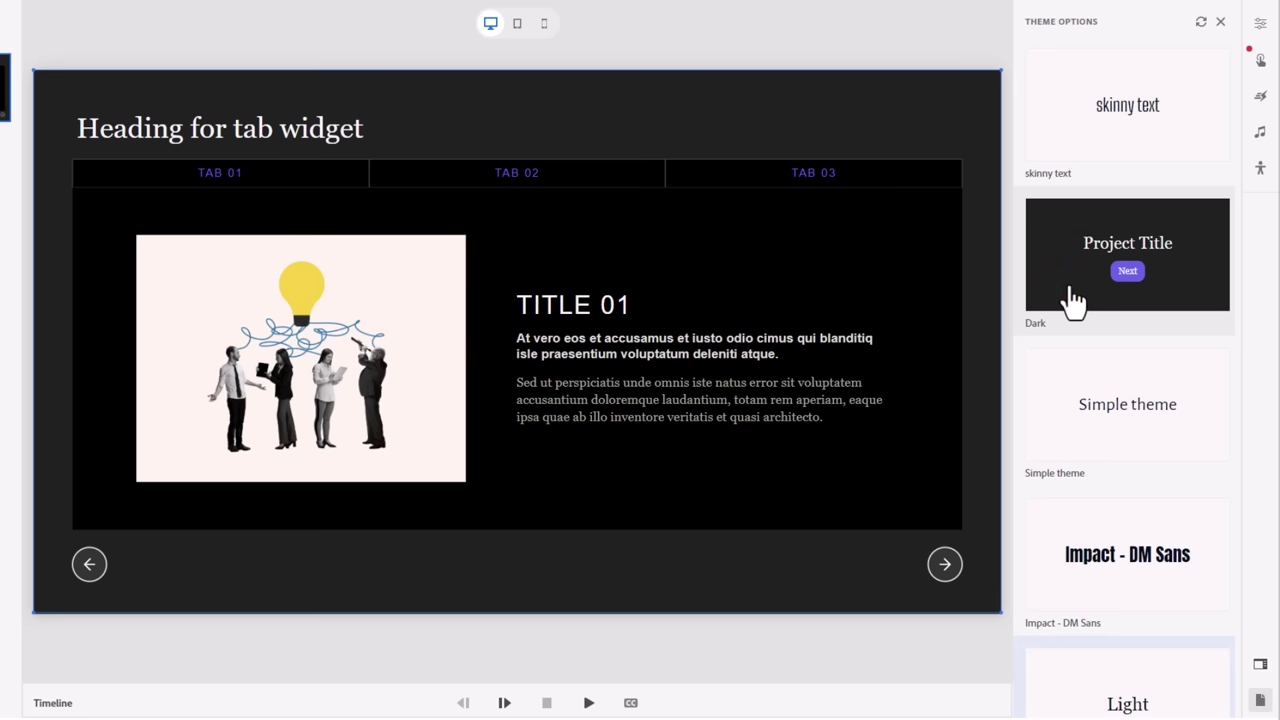
scroll(1106, 371, down, 2)
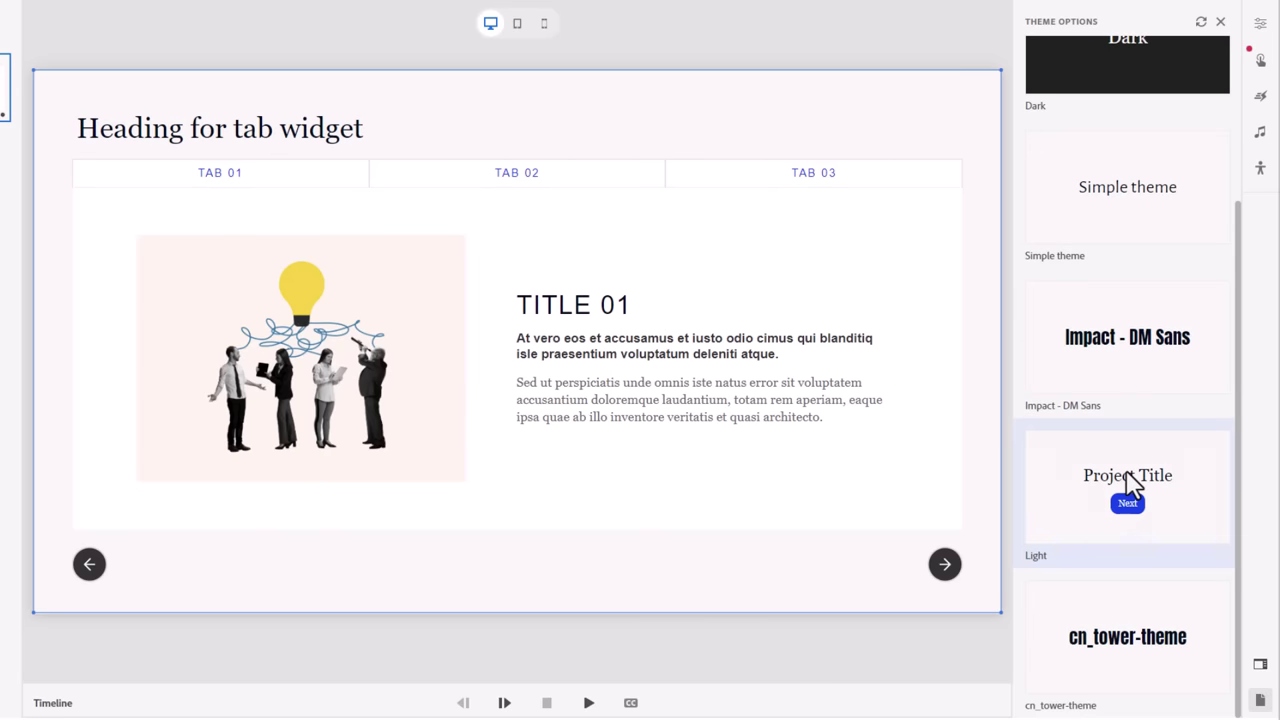
click(1130, 485)
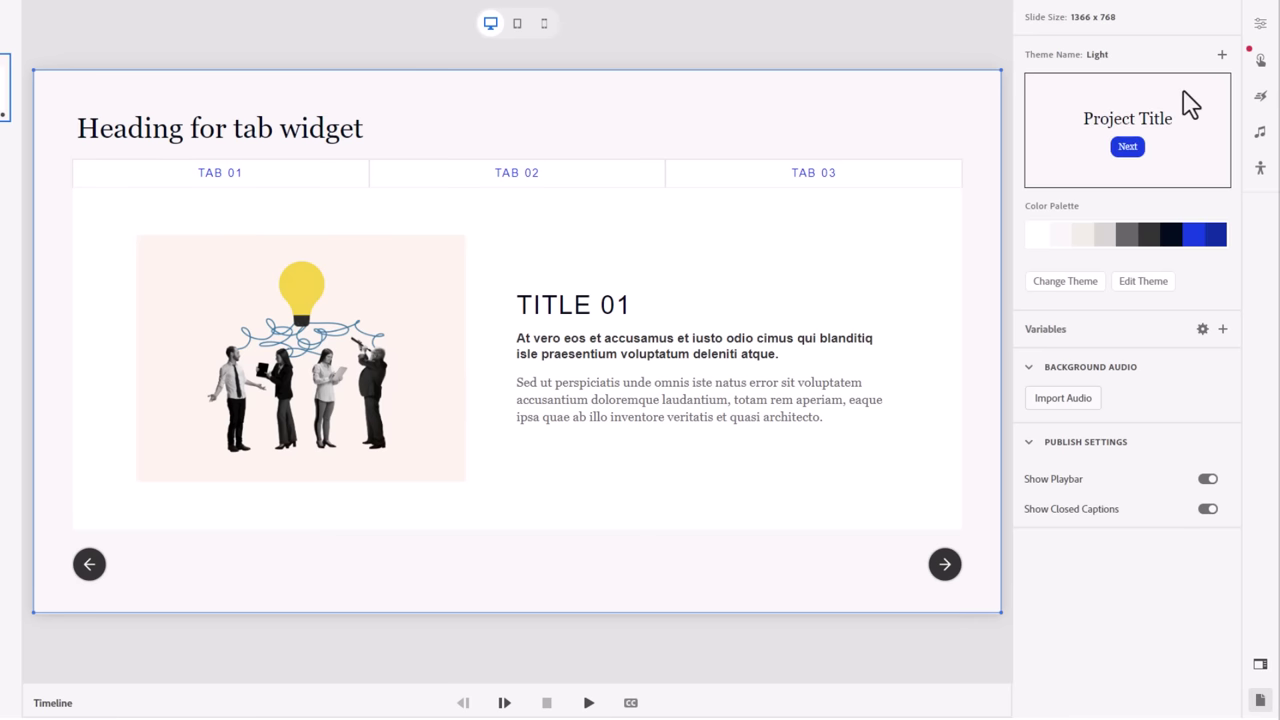
Import the Impact - DM Sans.cpth theme file and apply it to the project
click(1222, 55)
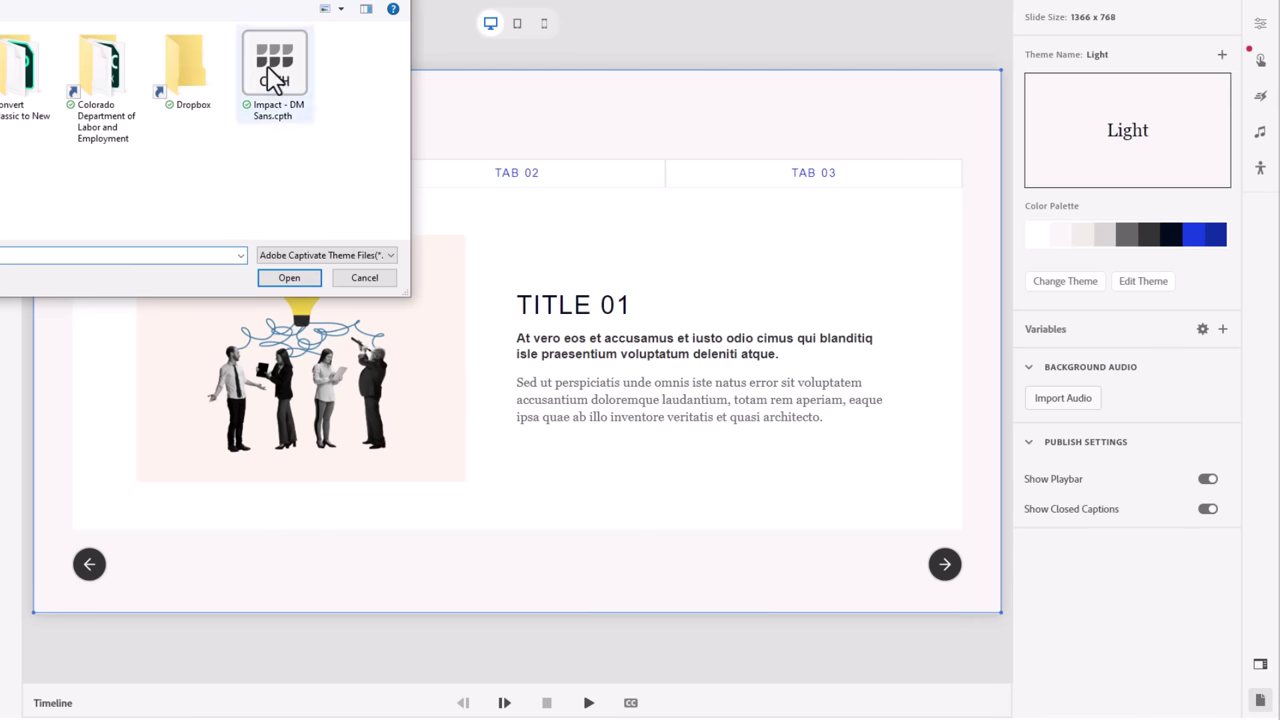
click(268, 74)
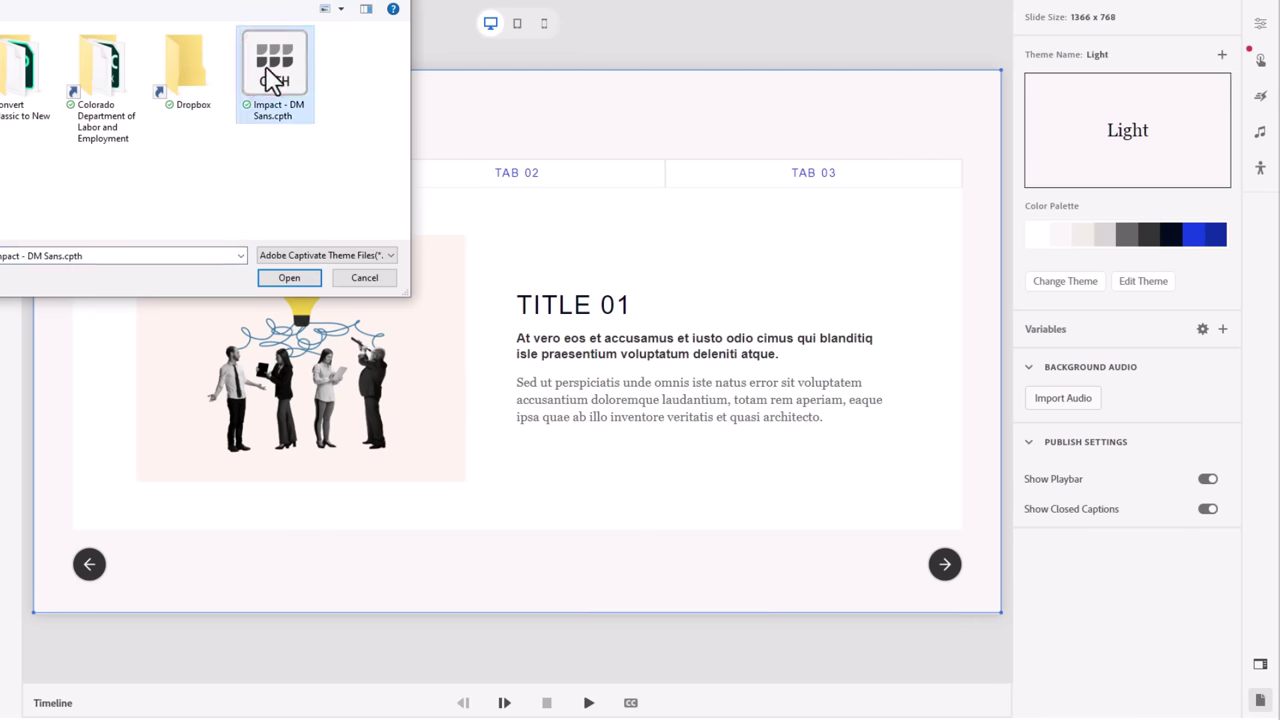
click(289, 278)
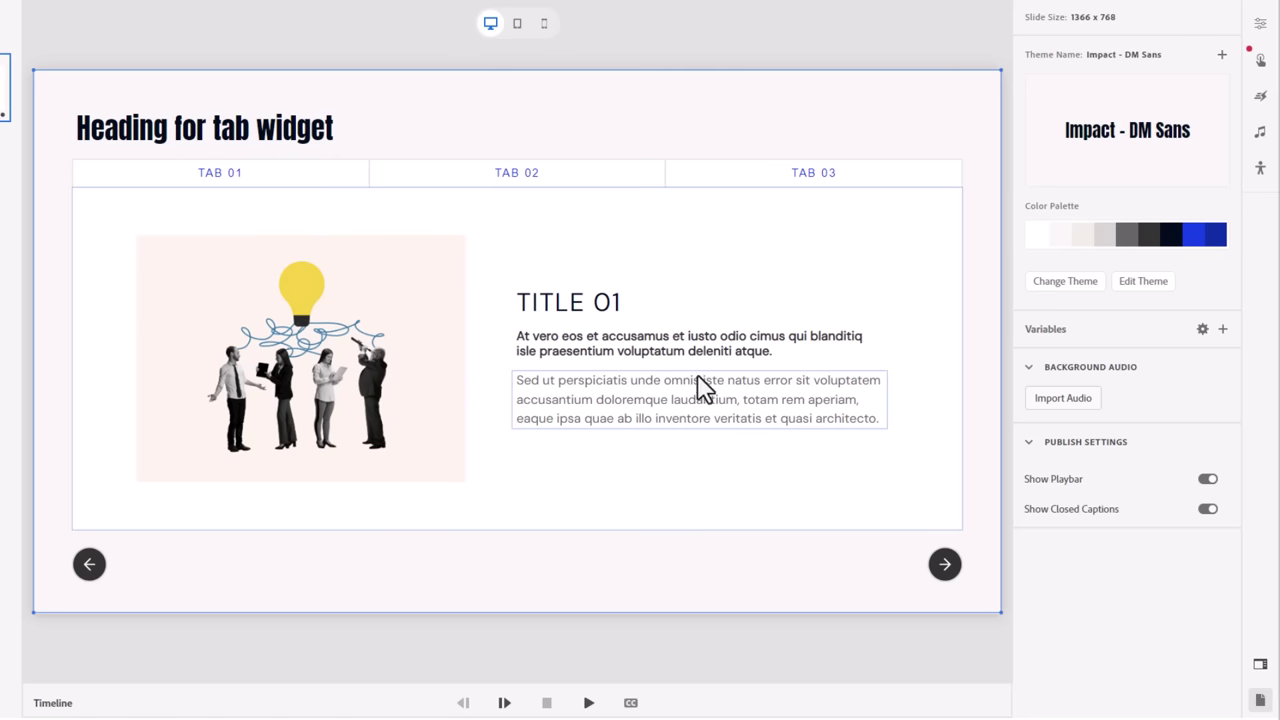
Select the tab widget and reduce its Content spacing to tighten the image-text gap
click(849, 56)
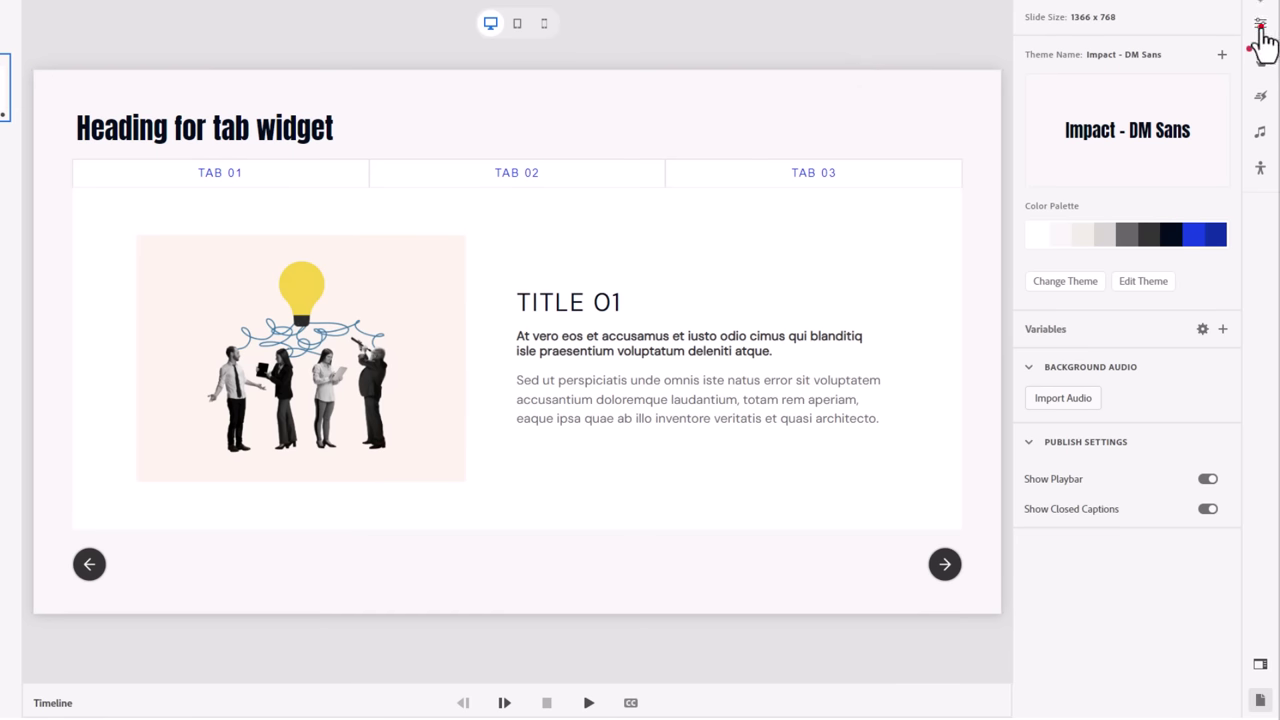
click(1261, 26)
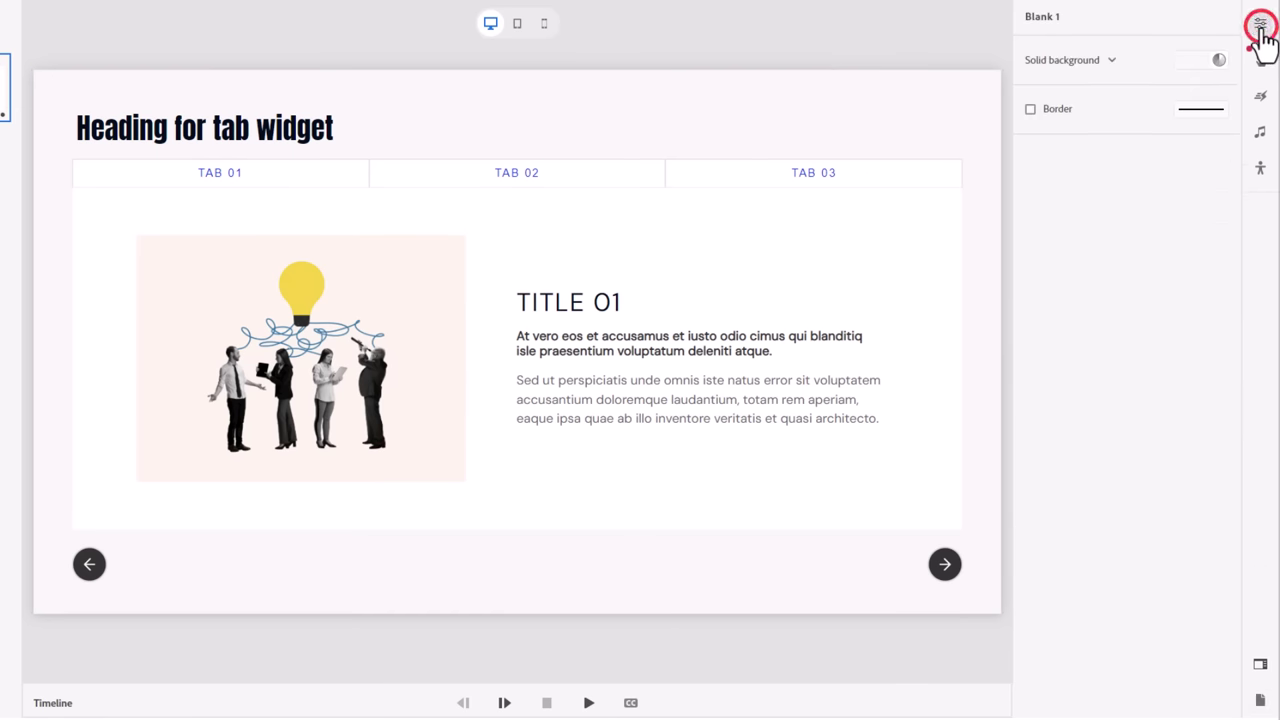
click(976, 95)
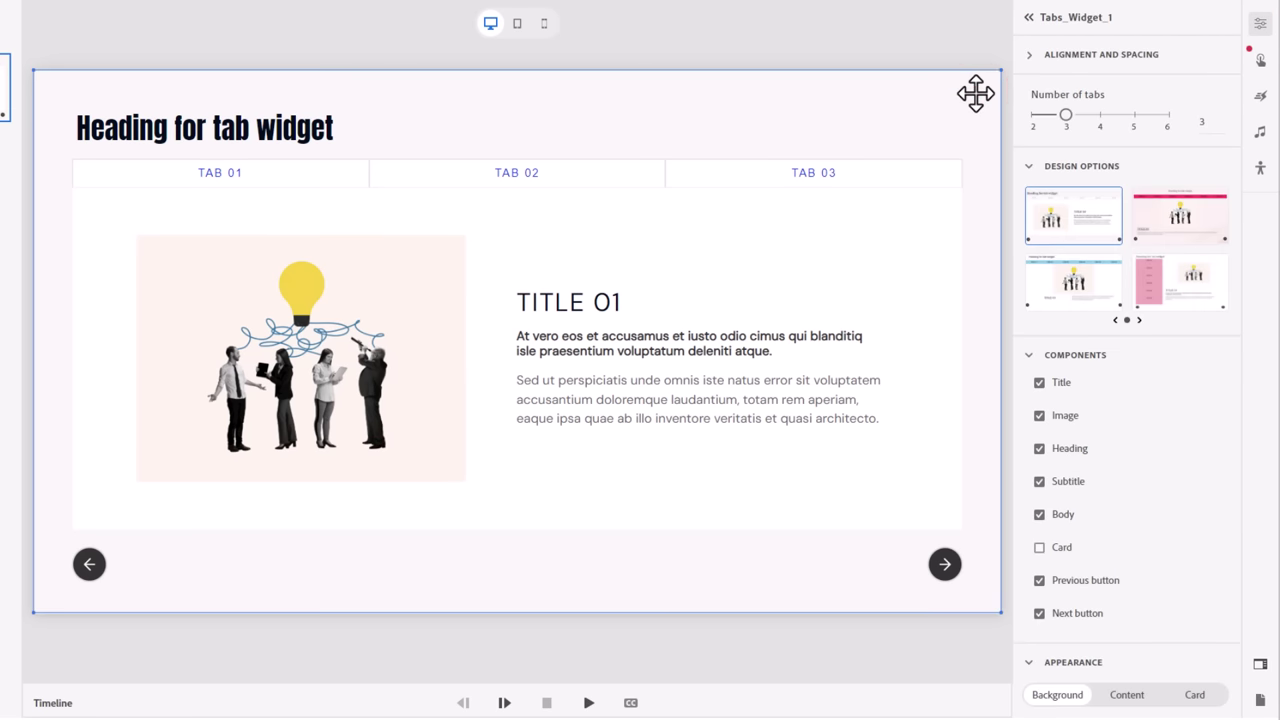
click(1029, 57)
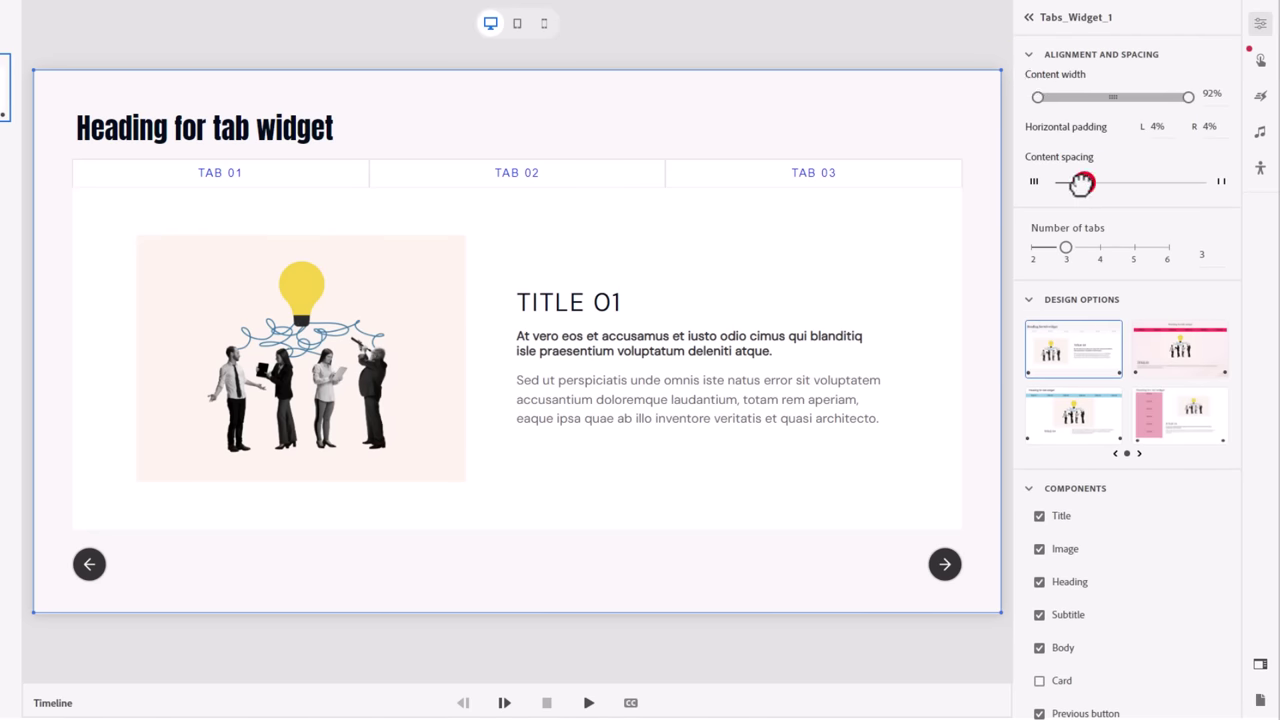
drag(1085, 182, 1055, 182)
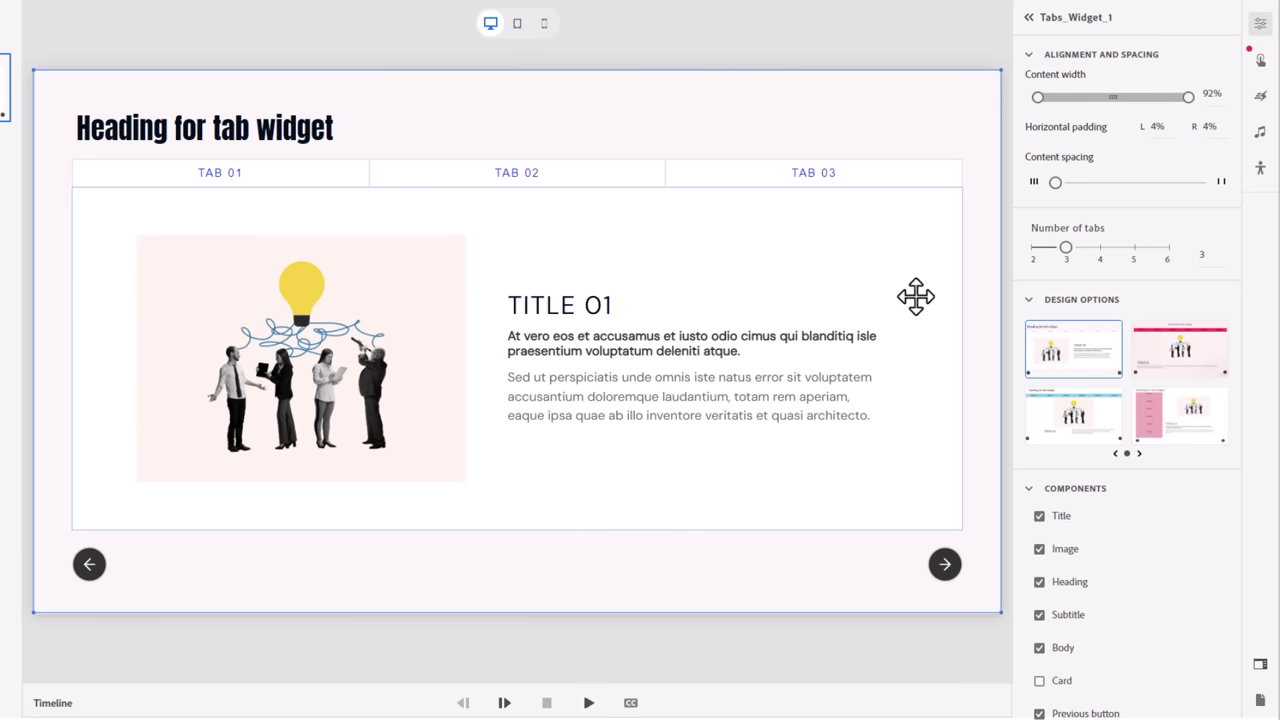
Keep horizontal padding at 4% and preview the layout on a mobile phone
click(1204, 96)
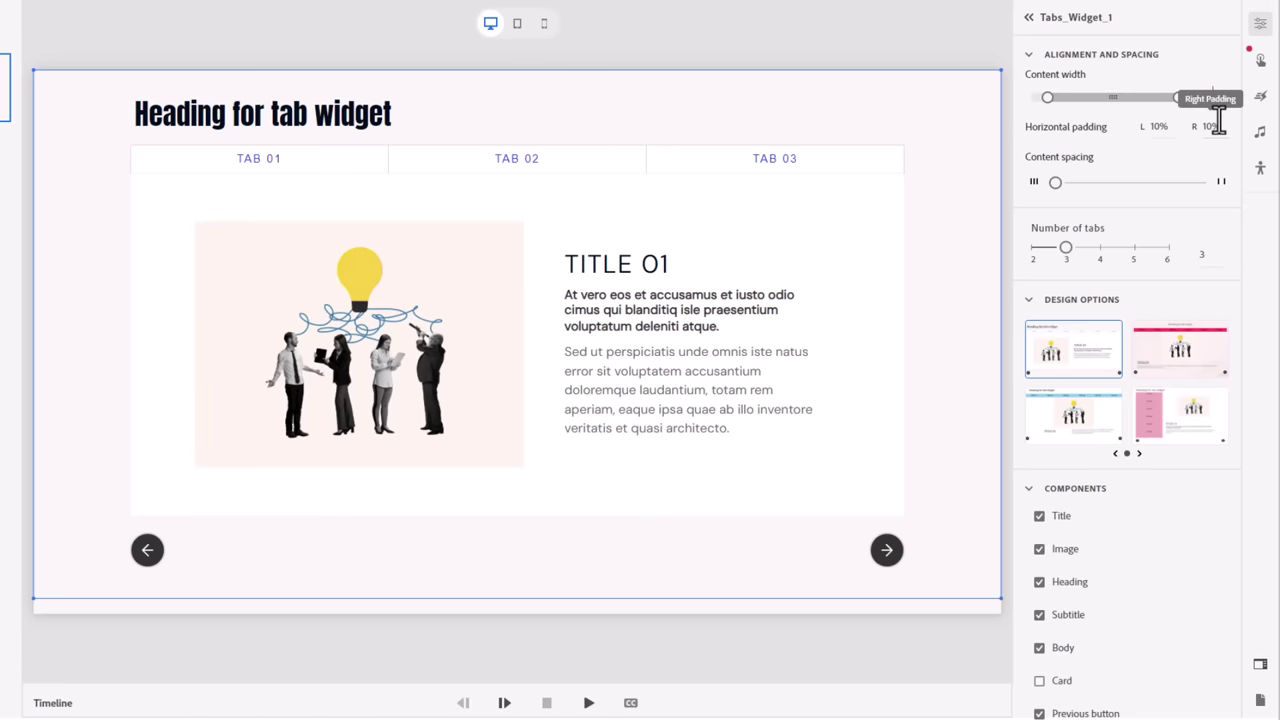
key(ctrl+z)
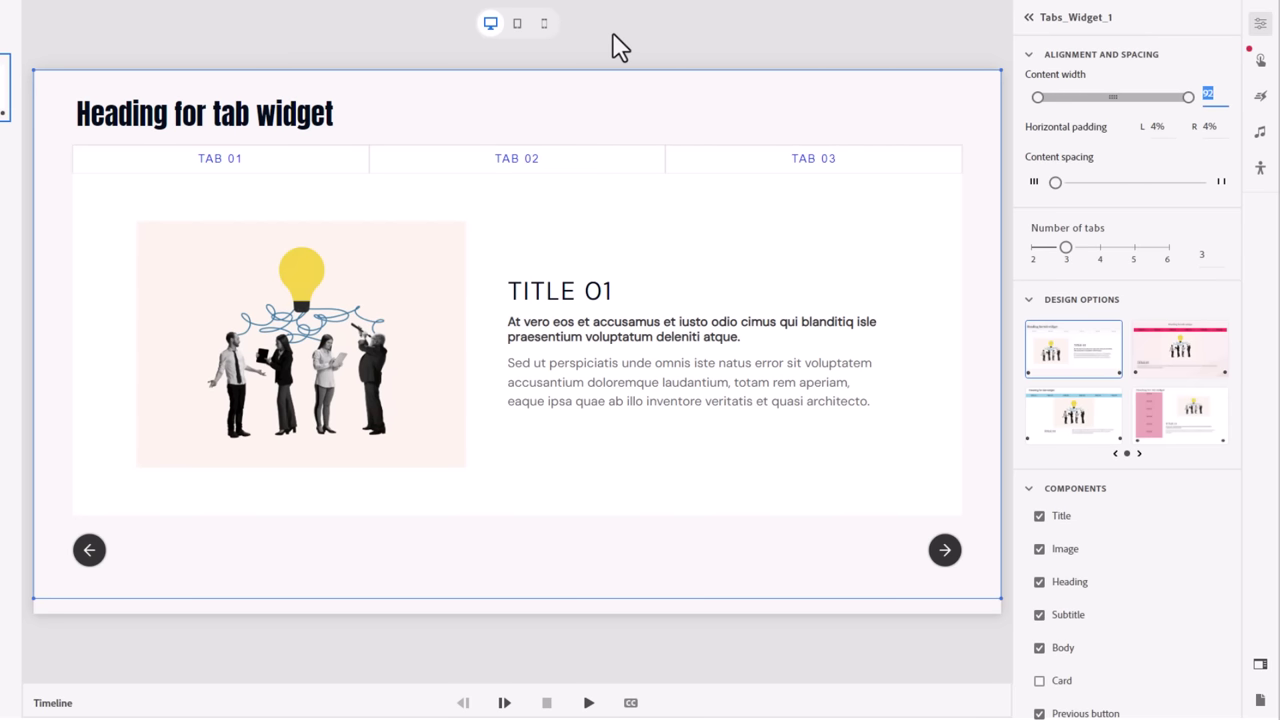
click(545, 28)
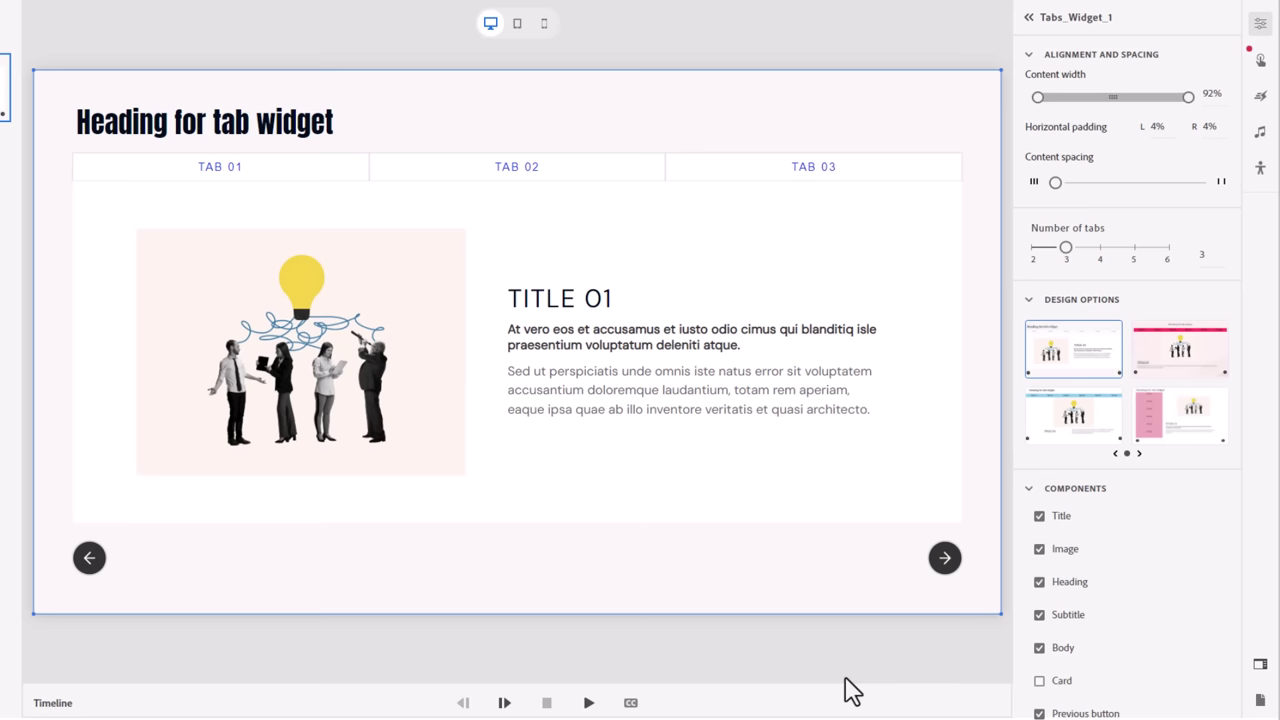
Set the widget to 4 tabs and uncheck the Heading and Body components
click(1031, 58)
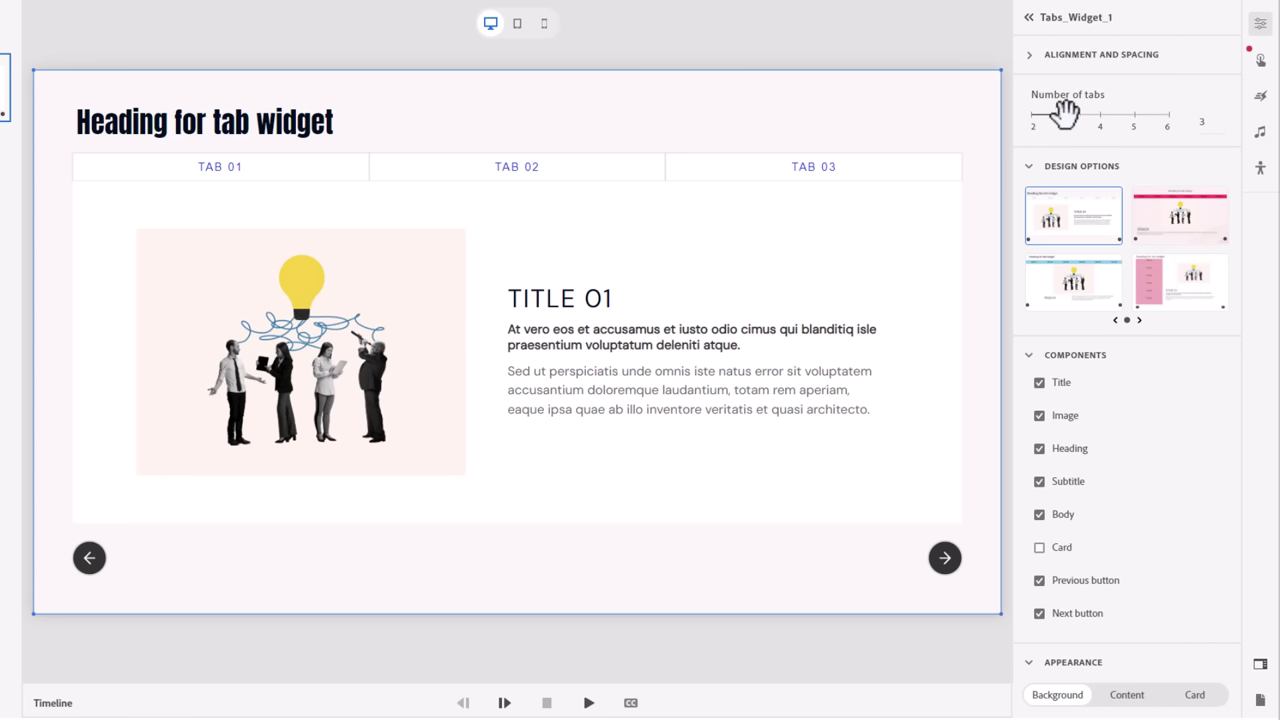
drag(1064, 113, 1099, 116)
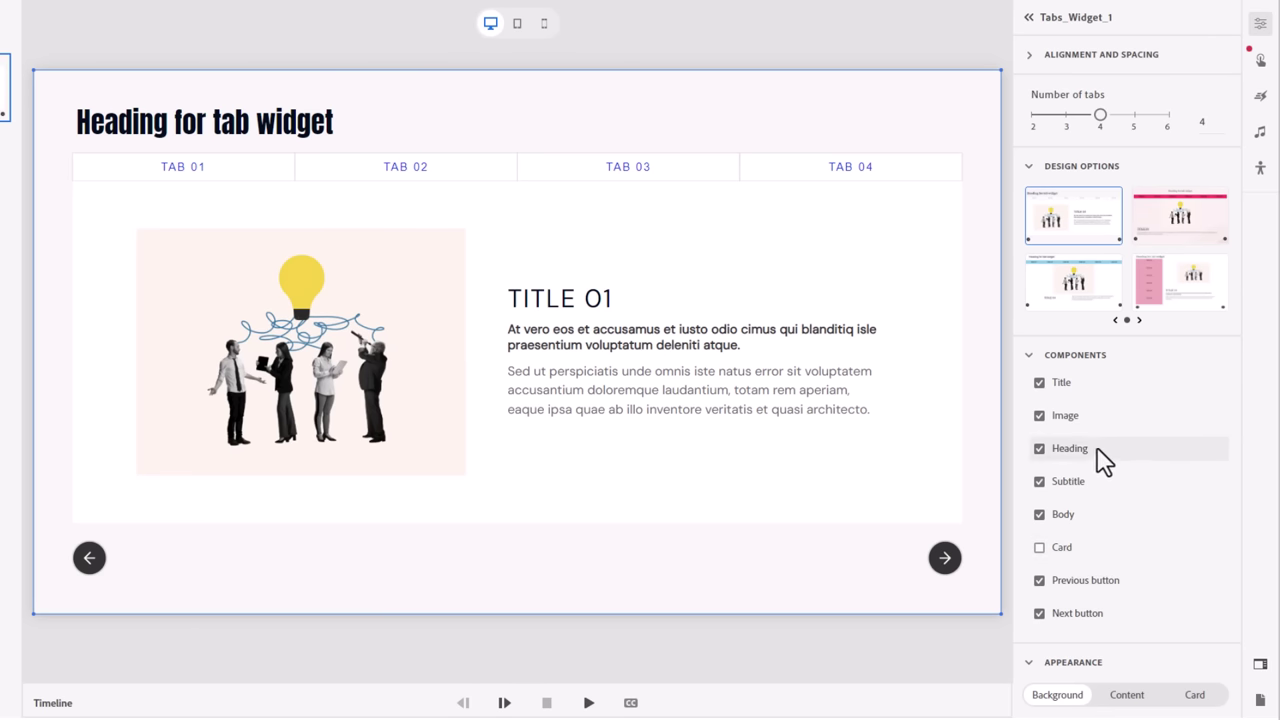
click(1039, 449)
click(1040, 514)
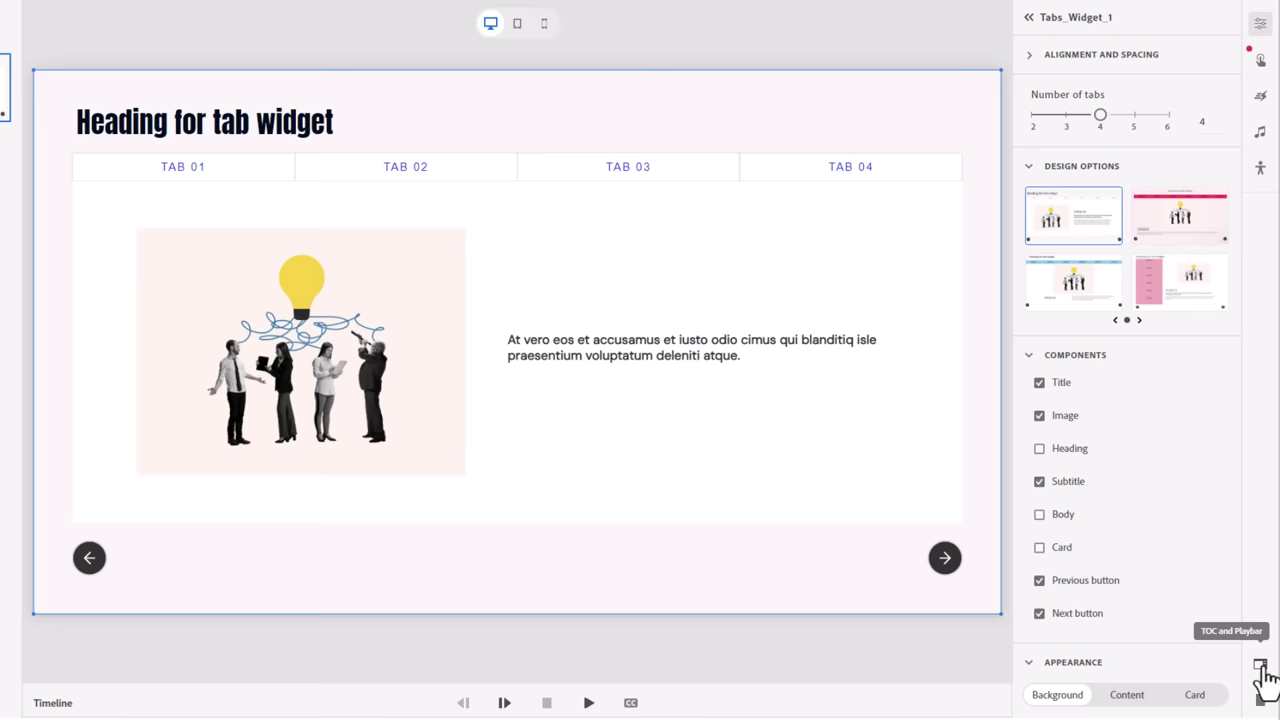
Switch Show Playbar off in the TOC and Playbar settings
click(1261, 666)
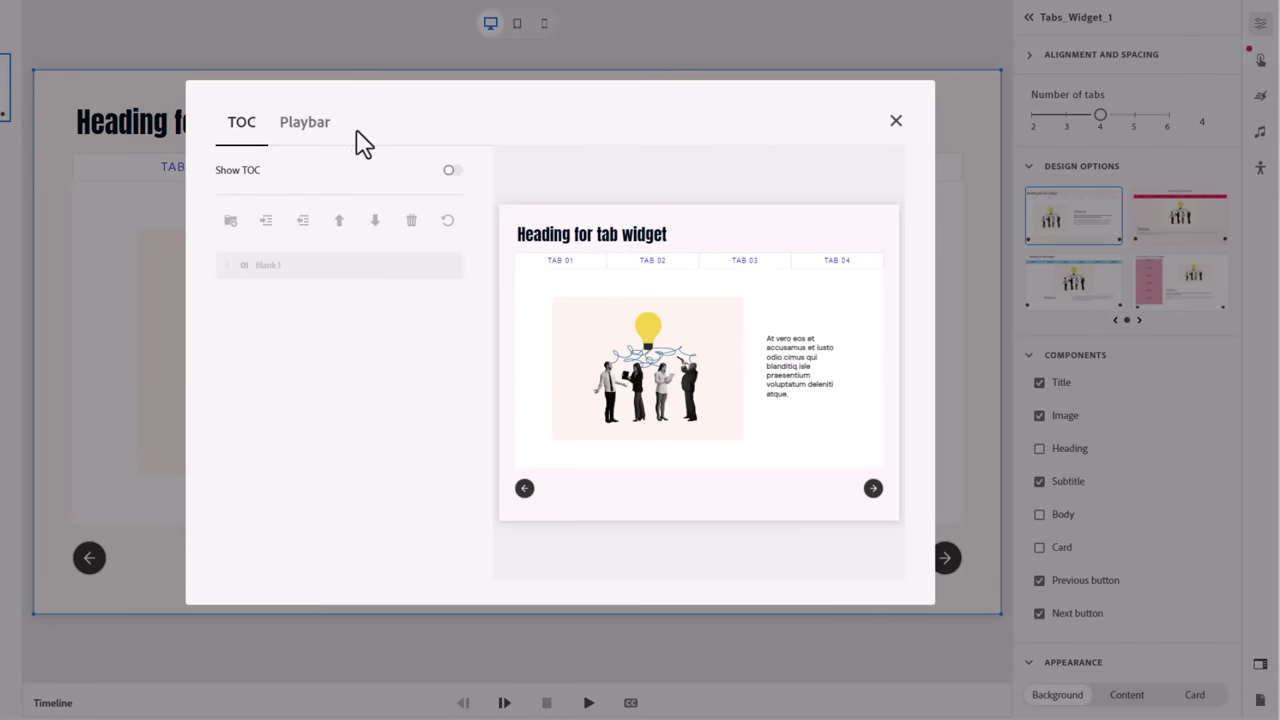
click(318, 122)
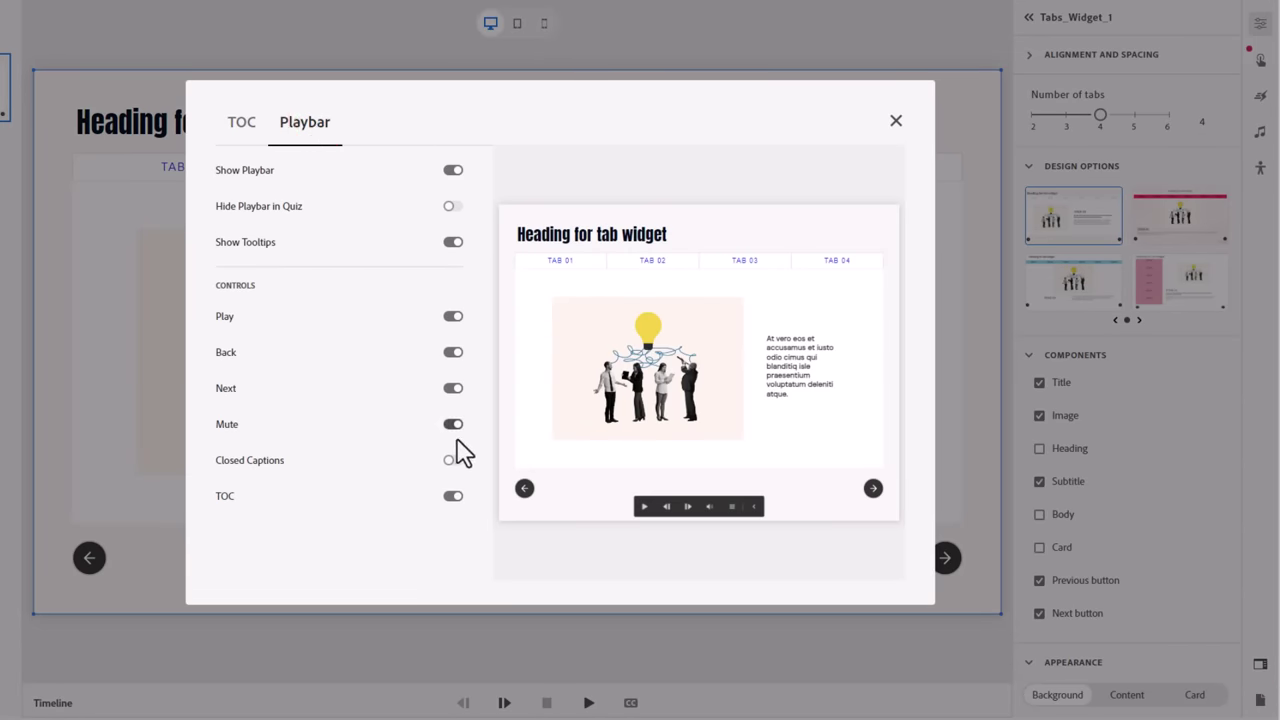
click(448, 172)
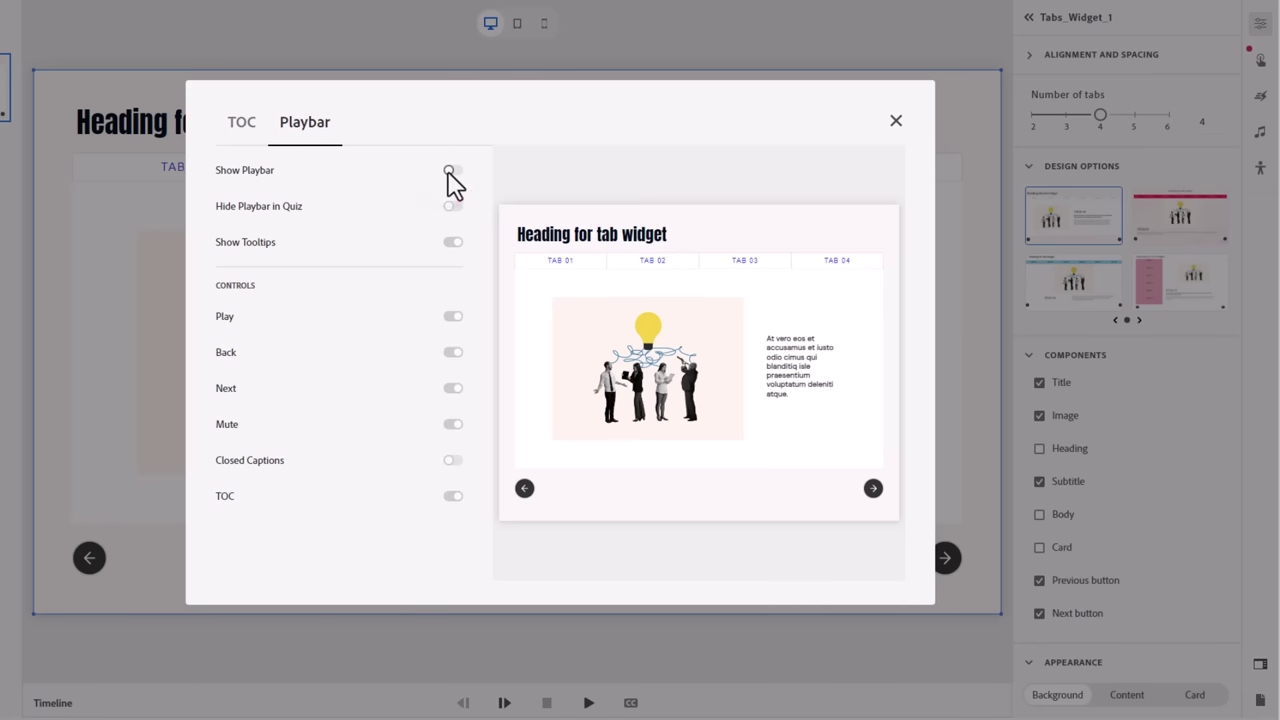
click(896, 121)
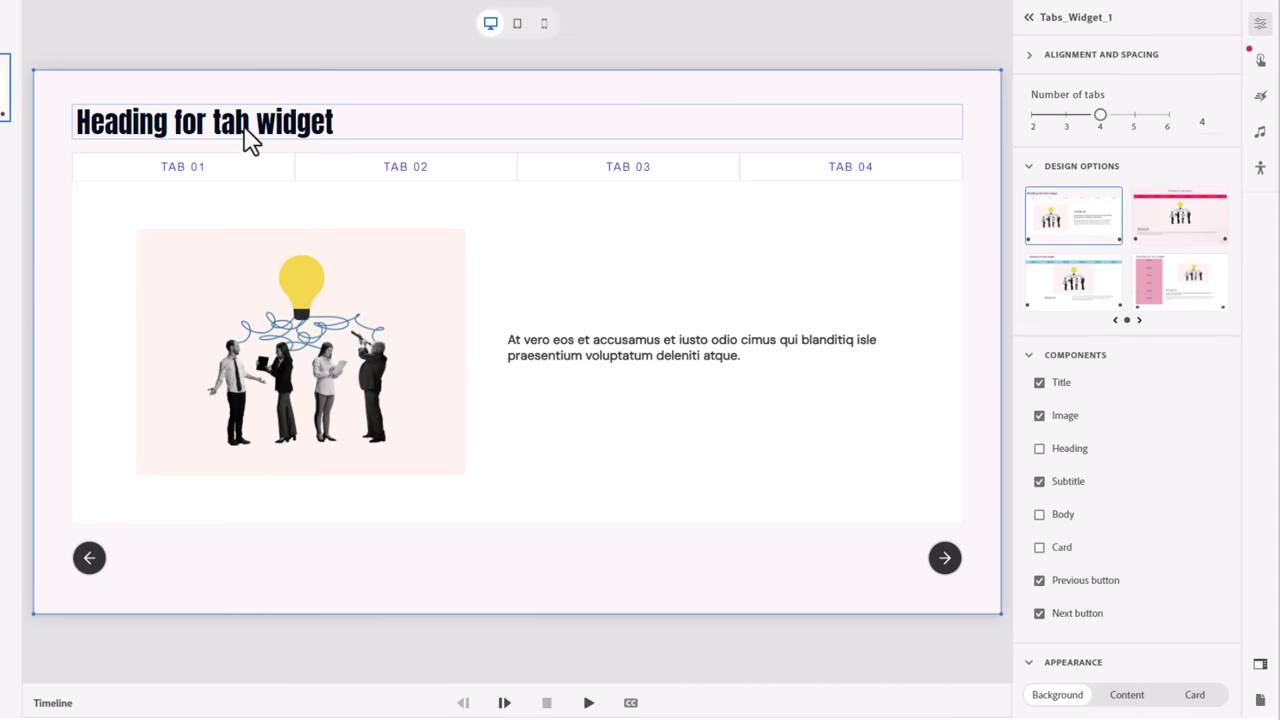
double_click(250, 140)
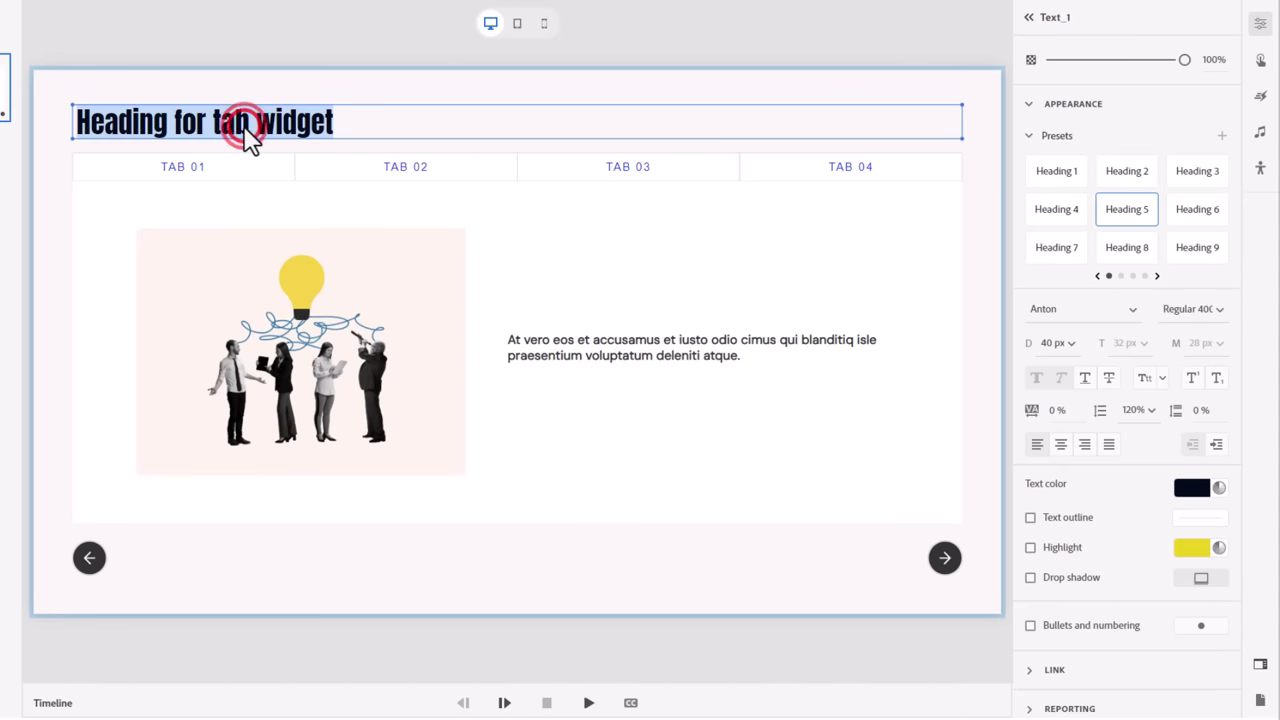
text(The Four Steps for Conflict Resolution)
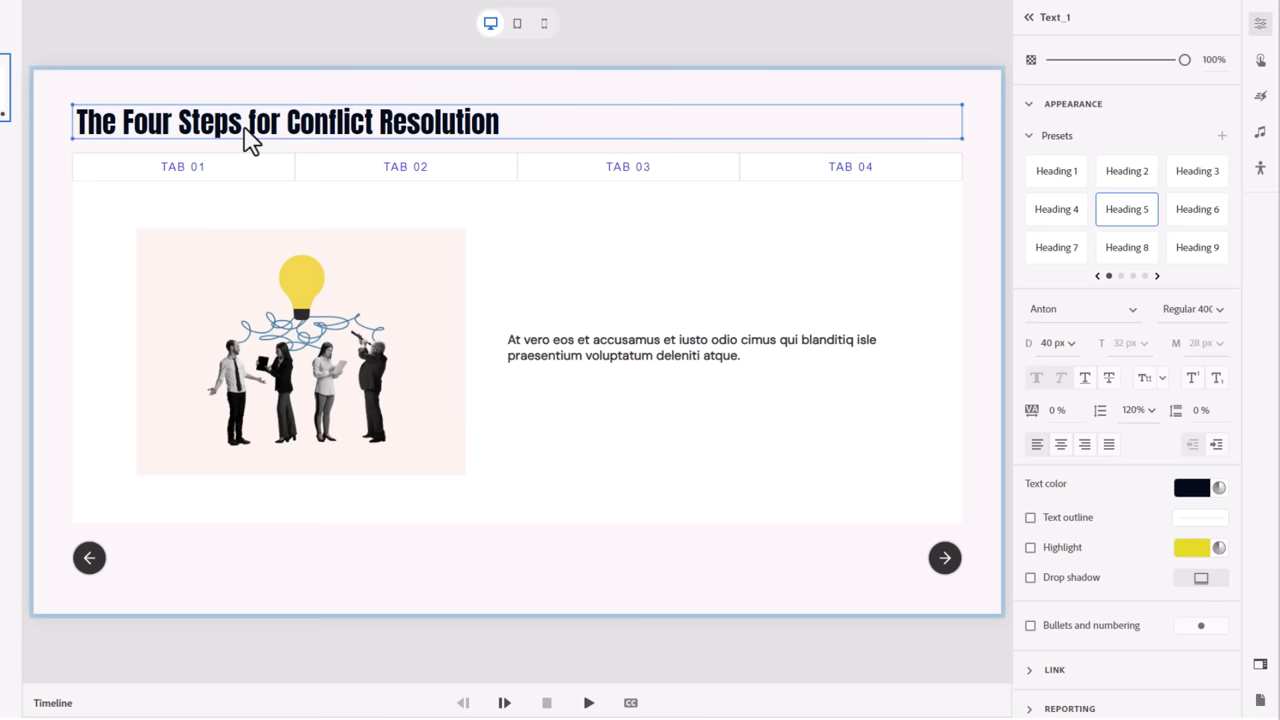
click(200, 172)
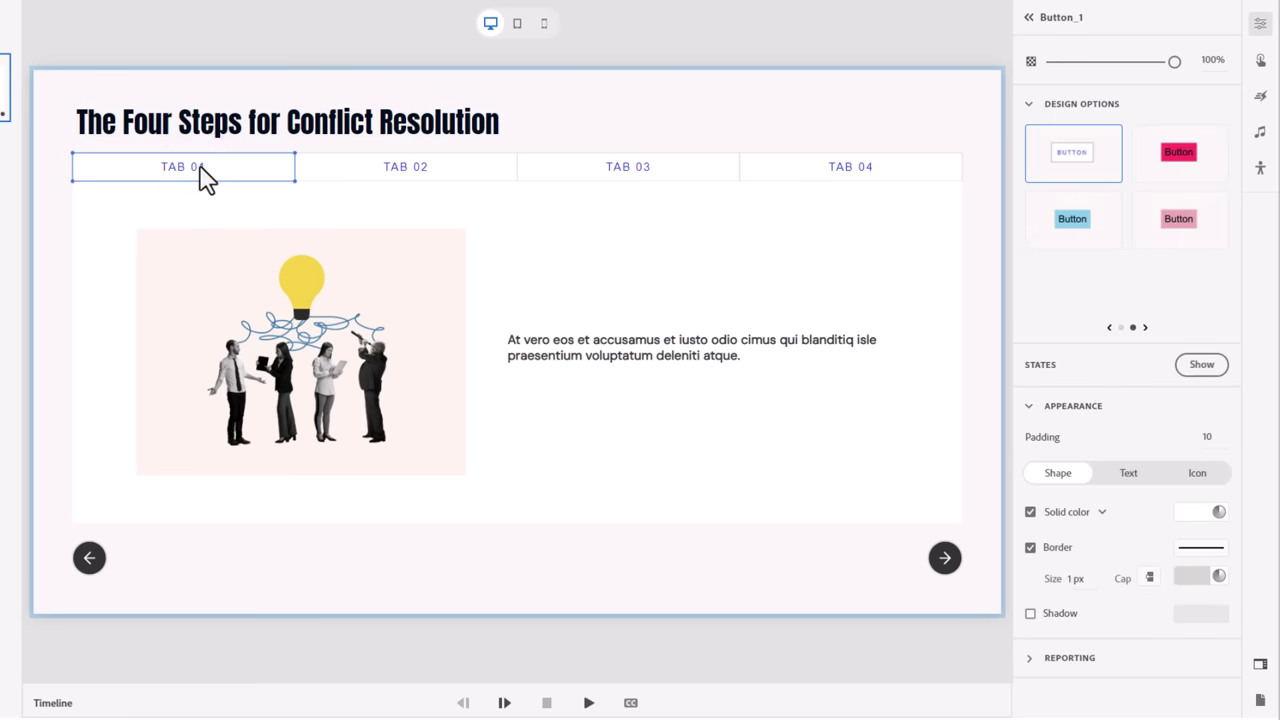
double_click(200, 172)
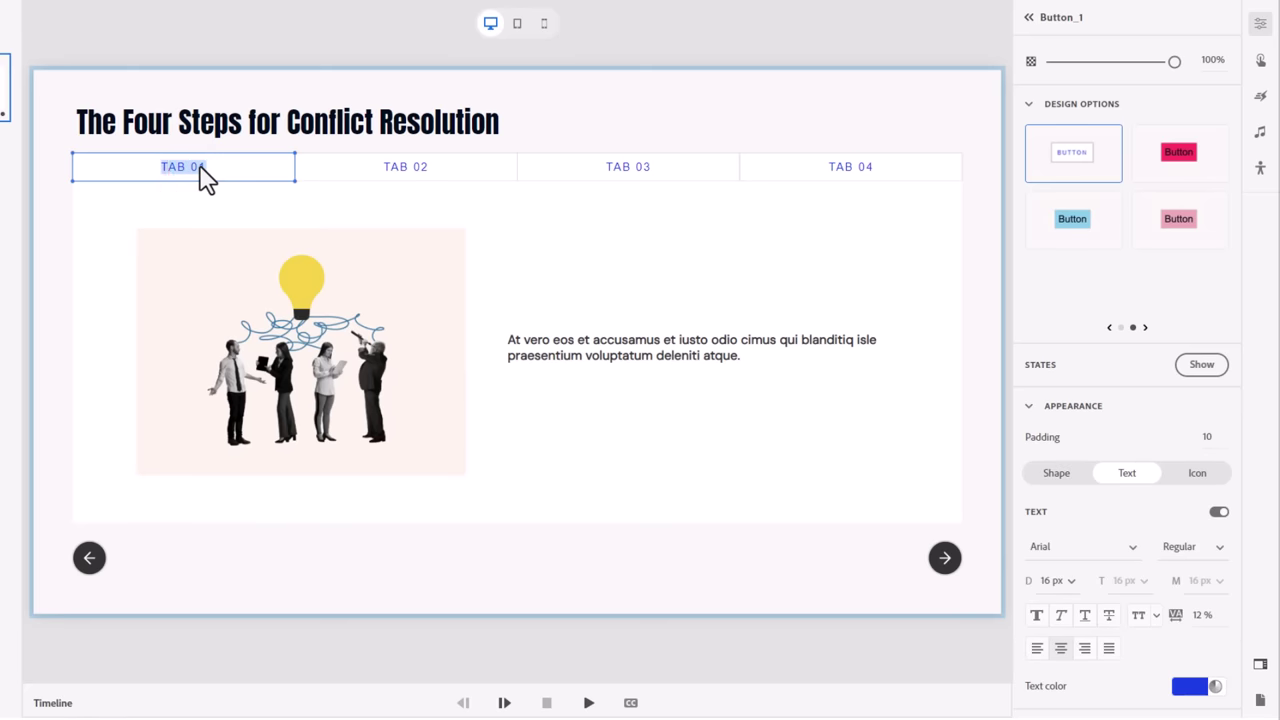
text(DESCRIBE THE BEHAVIOR)
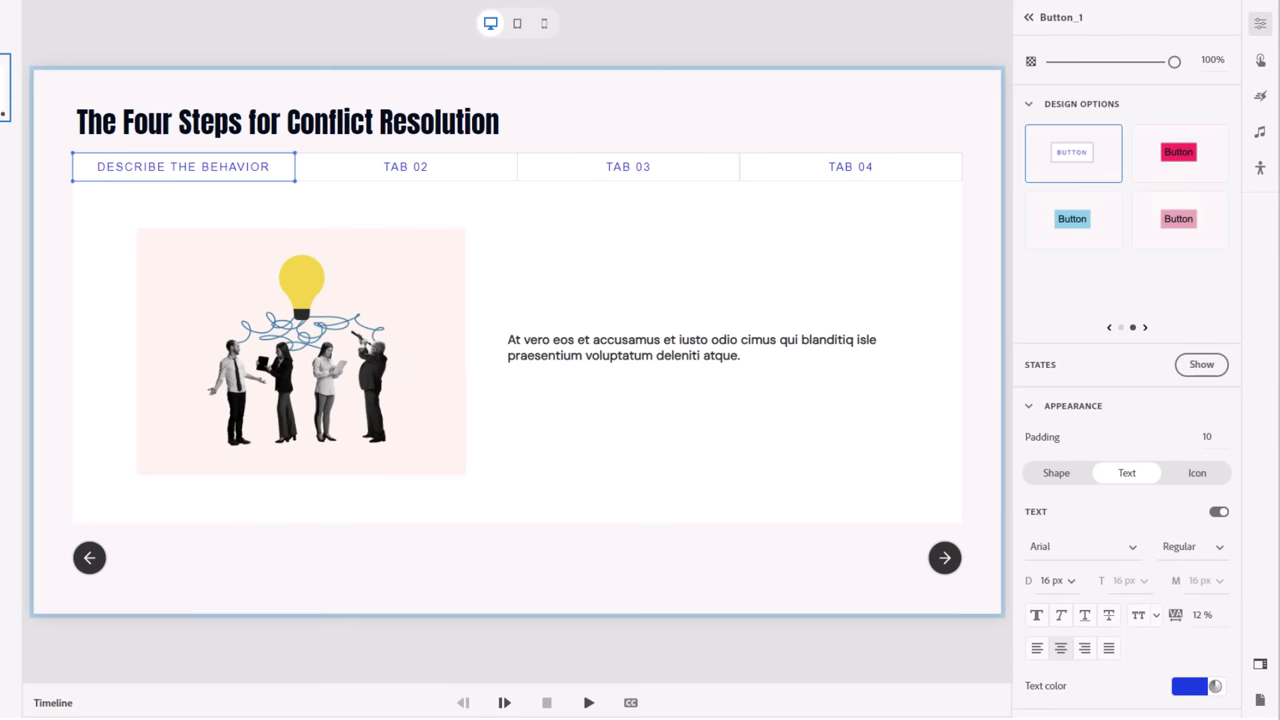
click(409, 166)
click(640, 172)
click(866, 171)
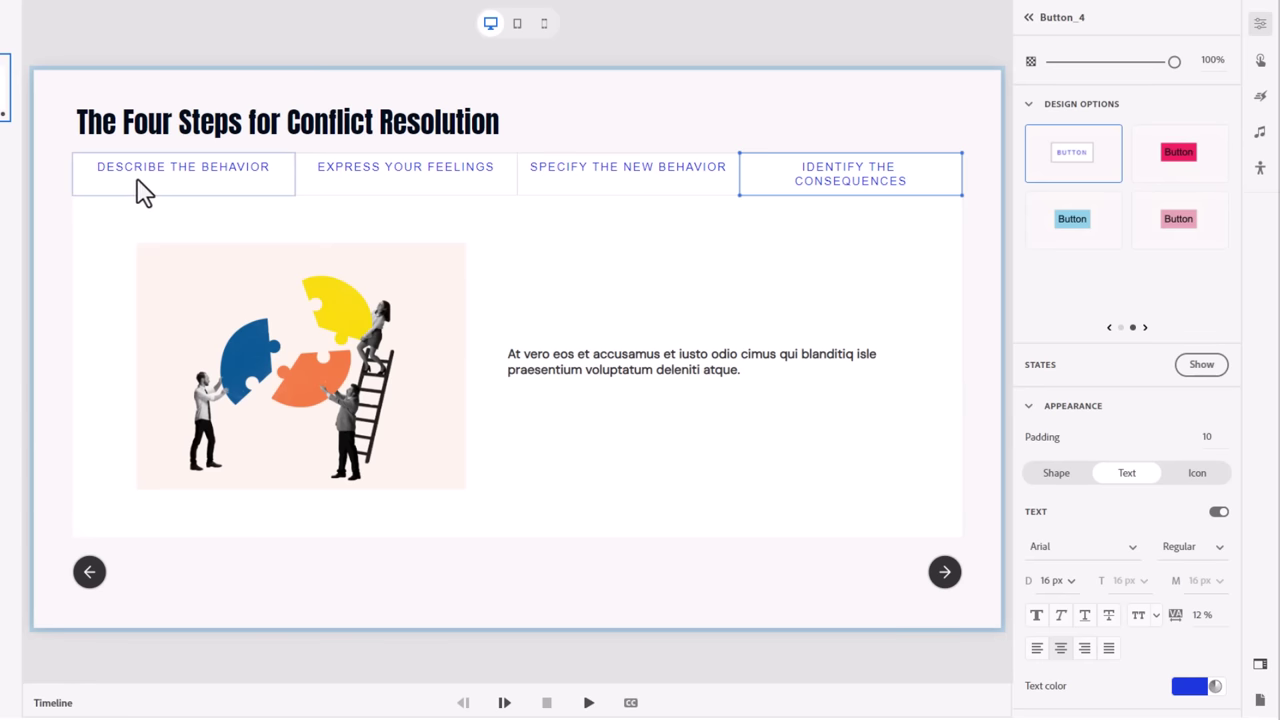
click(970, 166)
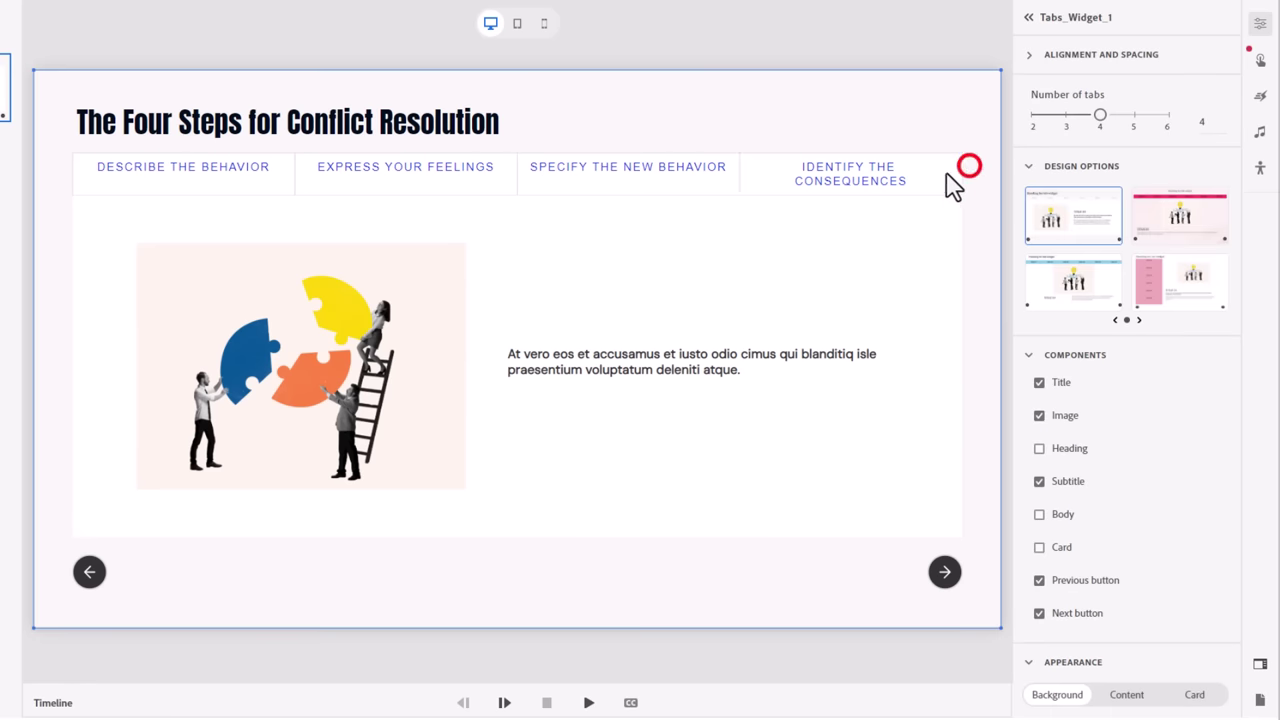
Set the Identify The Consequences and Specify The New Behavior labels to Title case
click(918, 176)
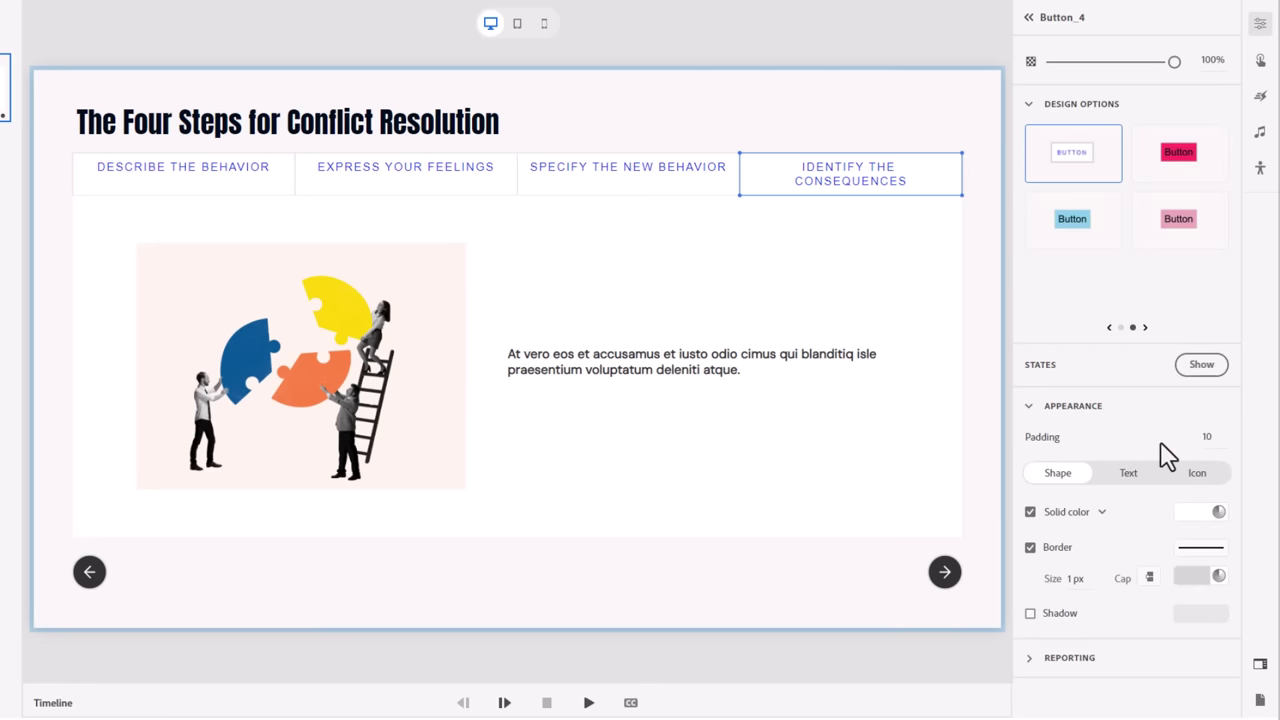
click(1130, 473)
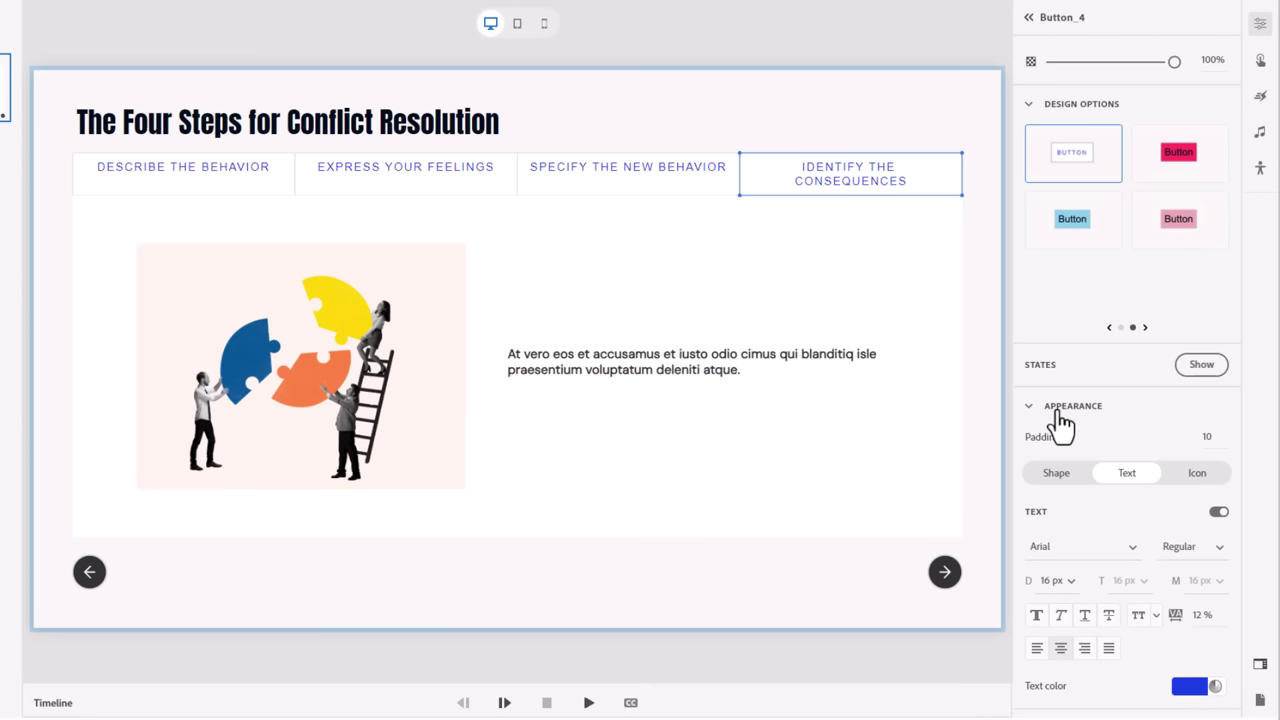
click(1155, 618)
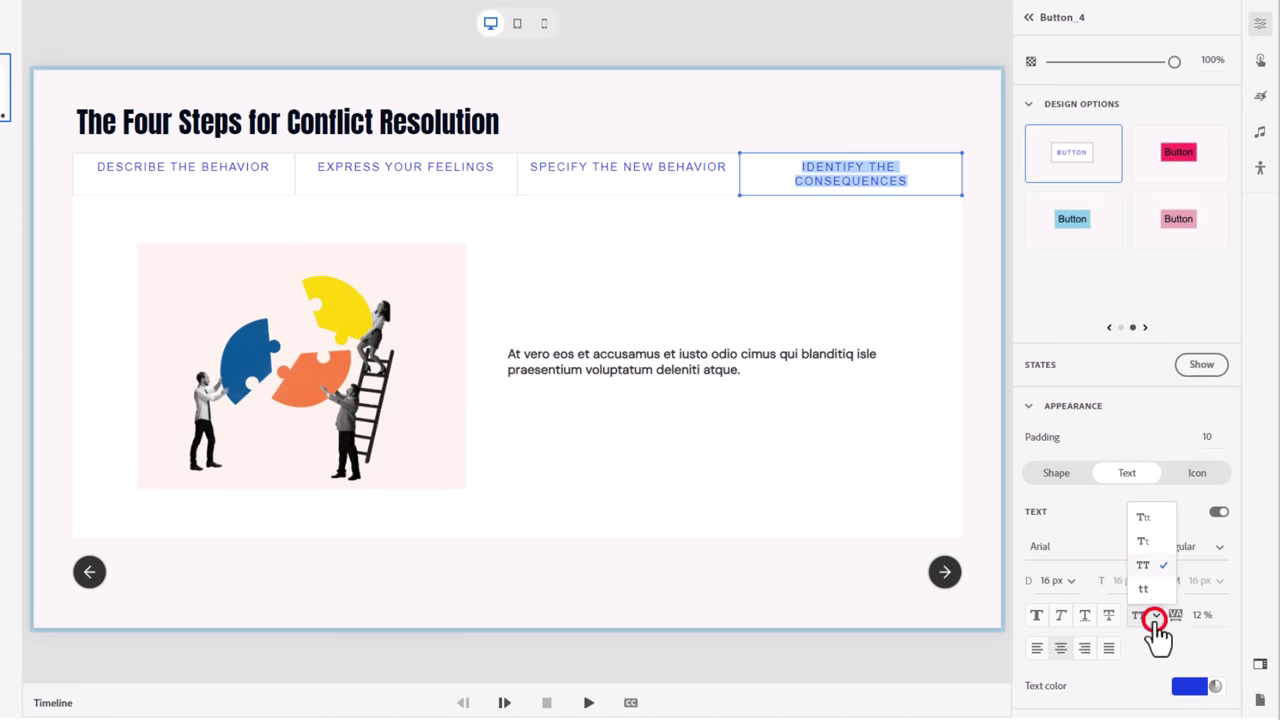
click(1151, 543)
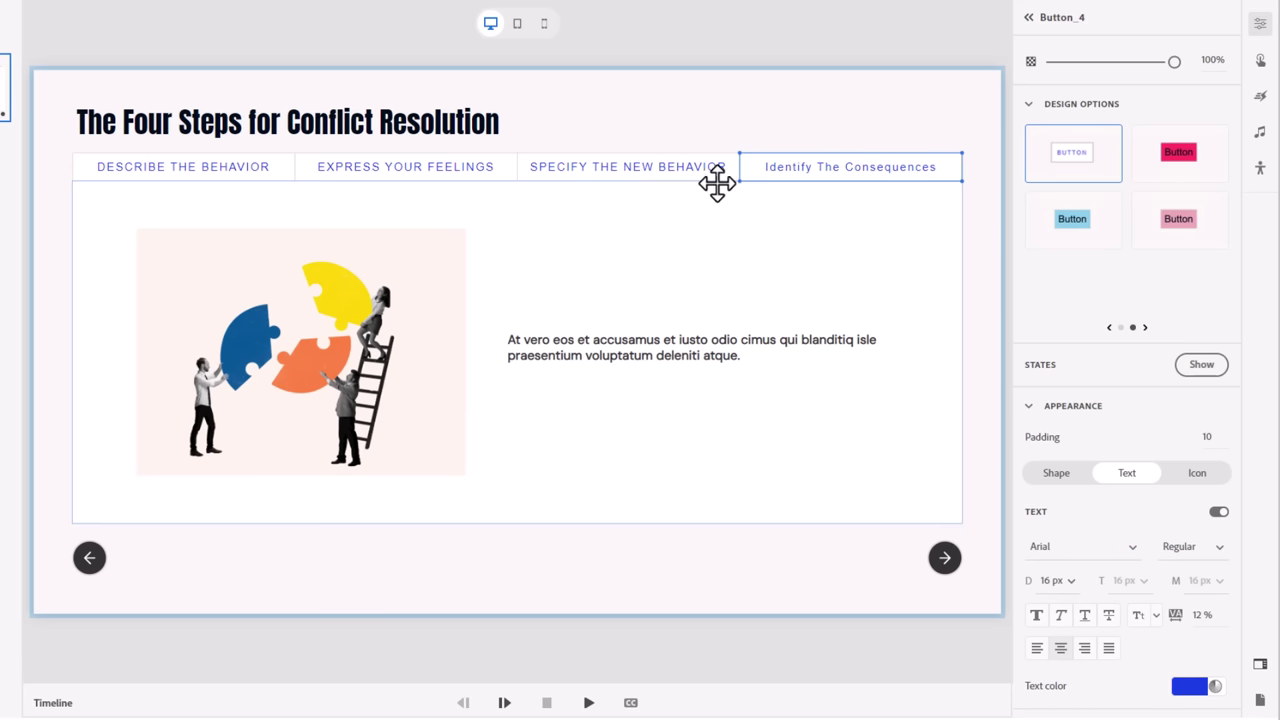
click(664, 170)
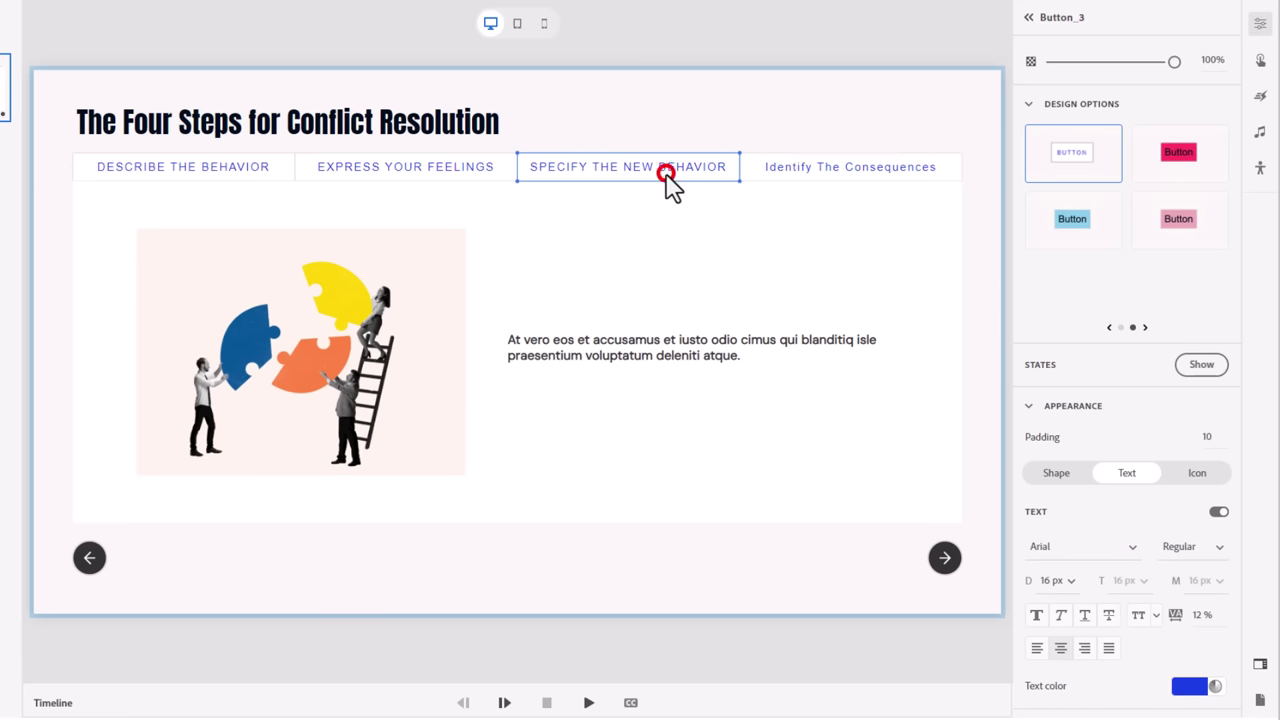
click(1150, 618)
click(1146, 540)
Set the Express Your Feelings and Describe The Behavior labels to Title case
click(405, 167)
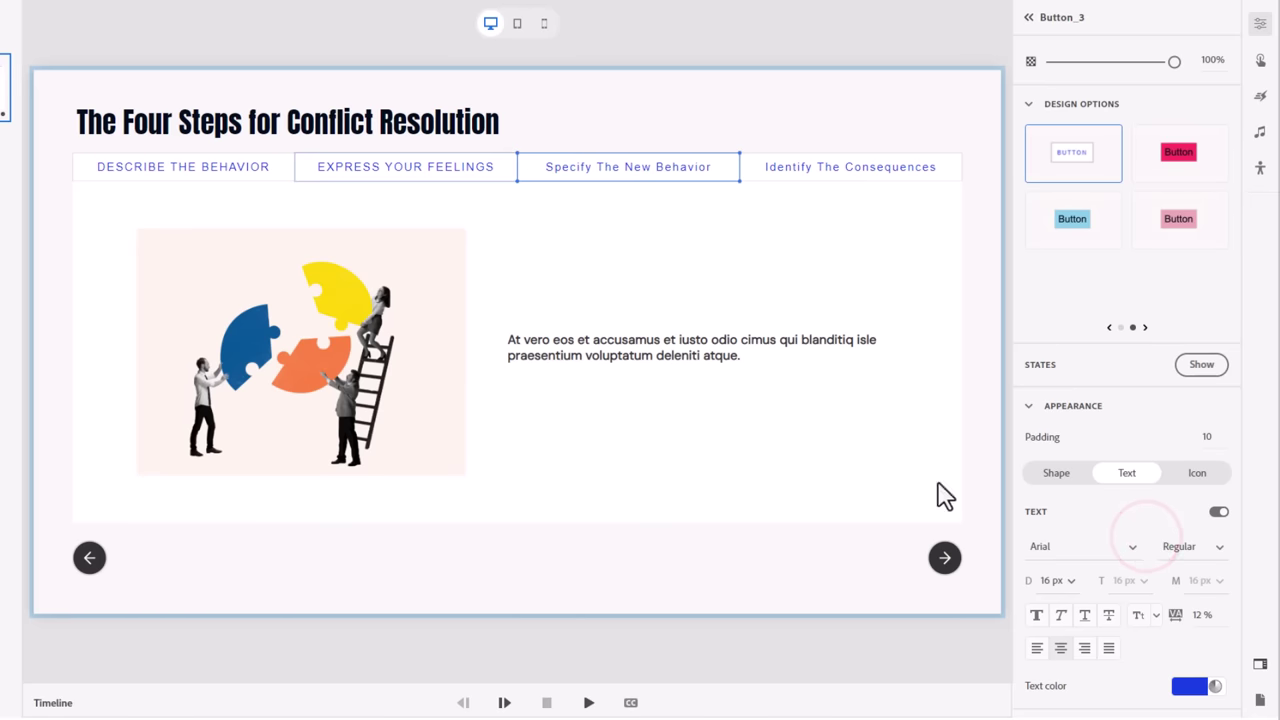
click(1147, 616)
click(1143, 539)
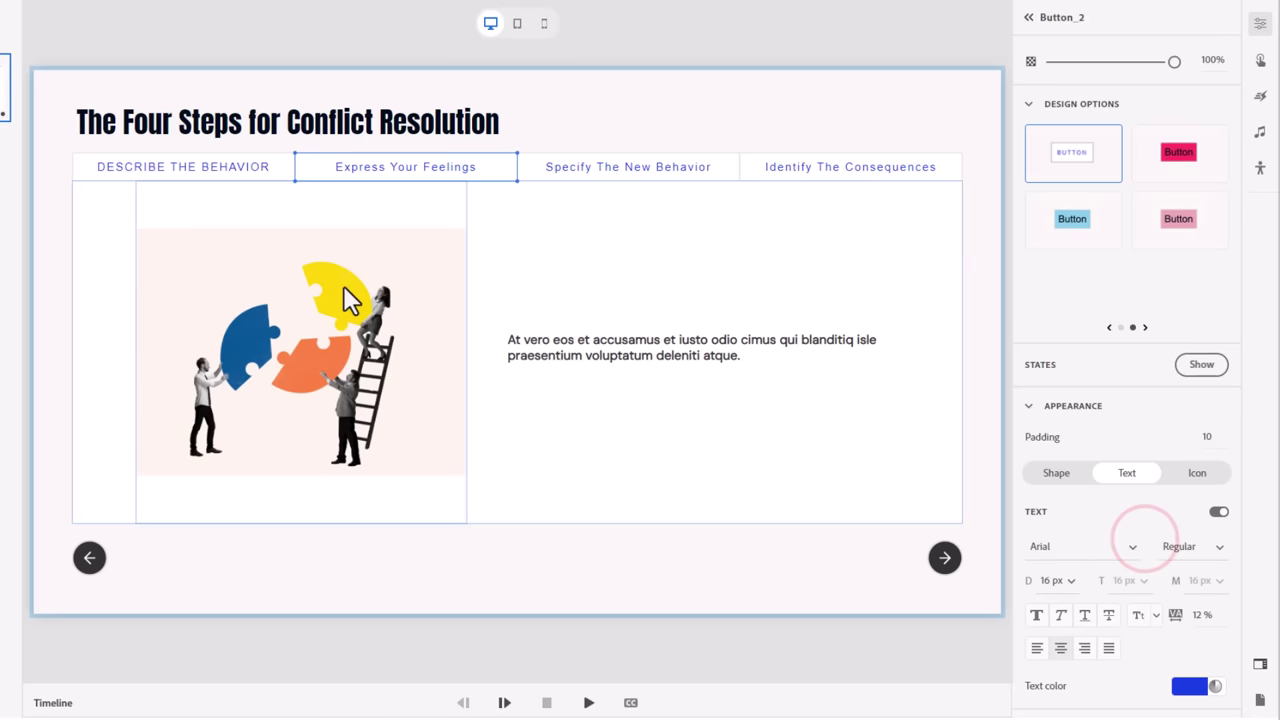
click(190, 167)
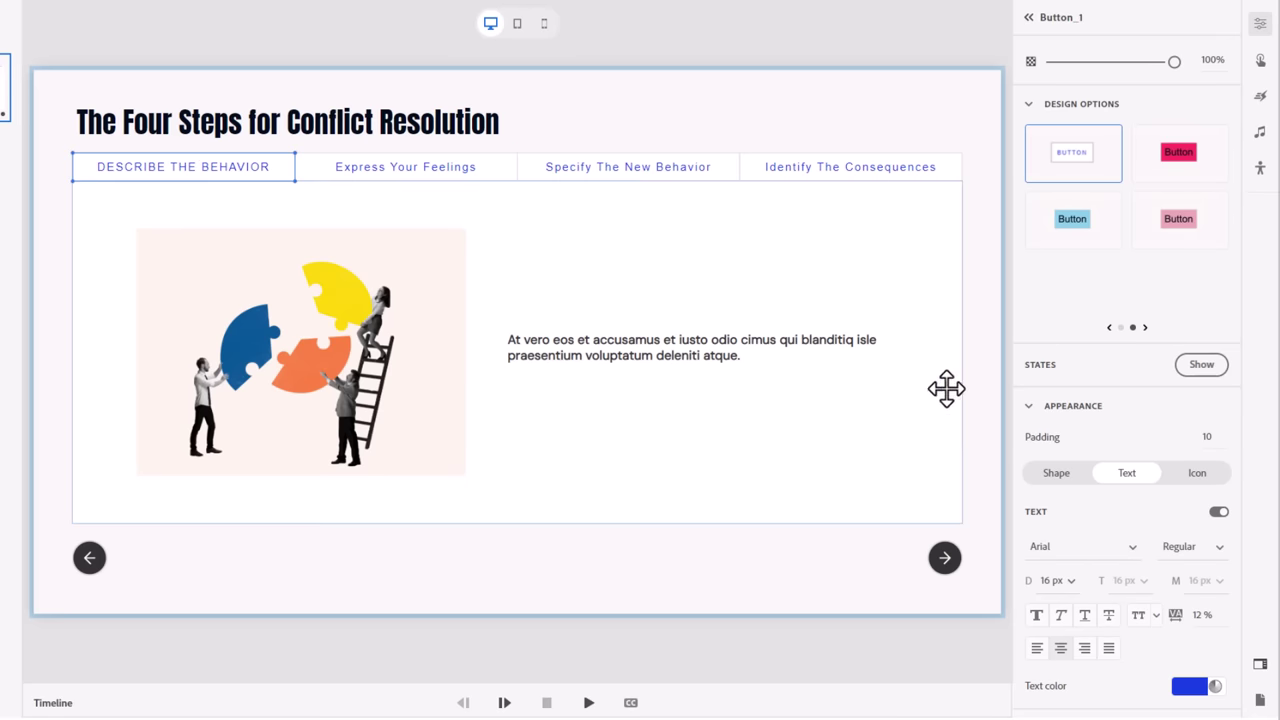
click(1156, 616)
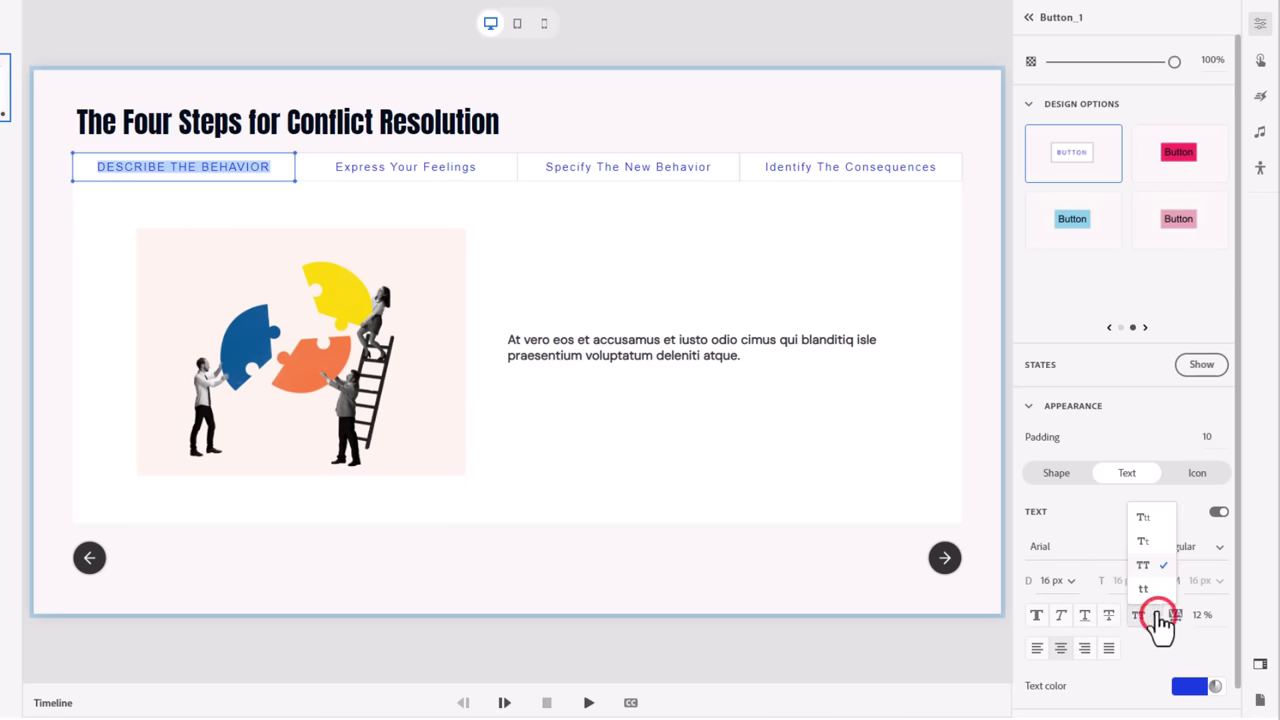
click(1143, 541)
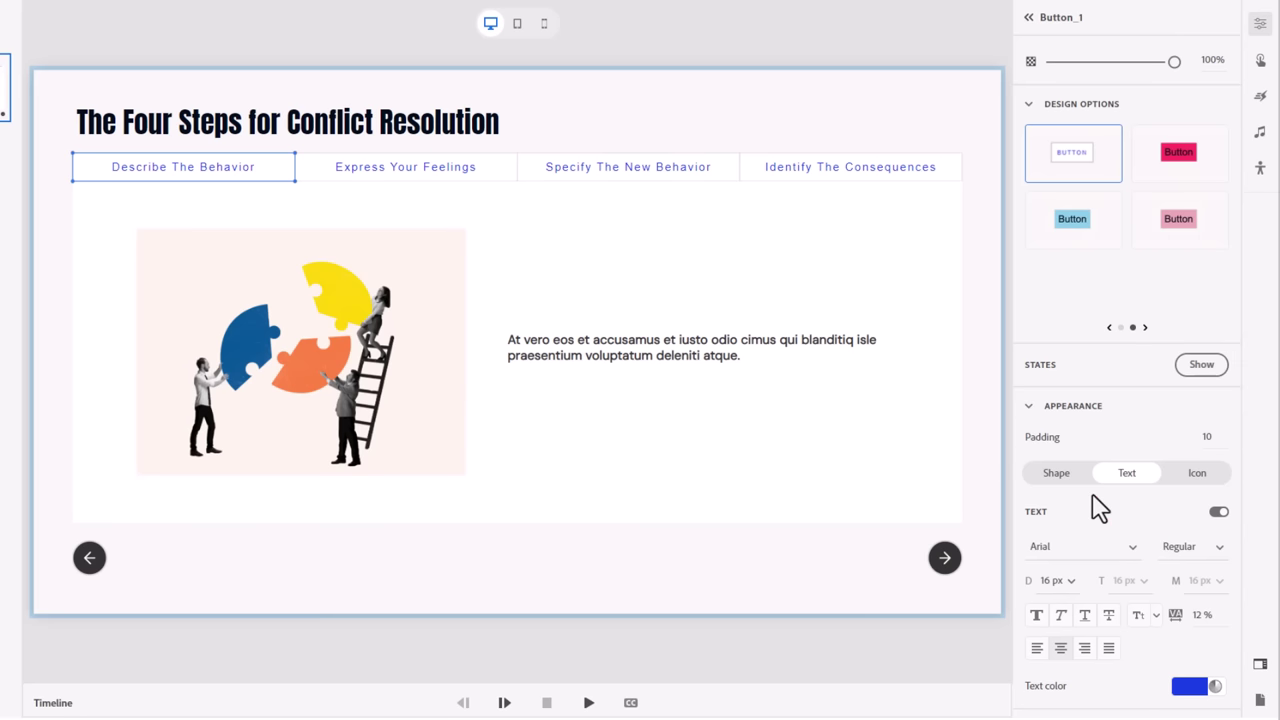
Show the Describe The Behavior tab's states and preview its Hover and Selected looks
click(1201, 364)
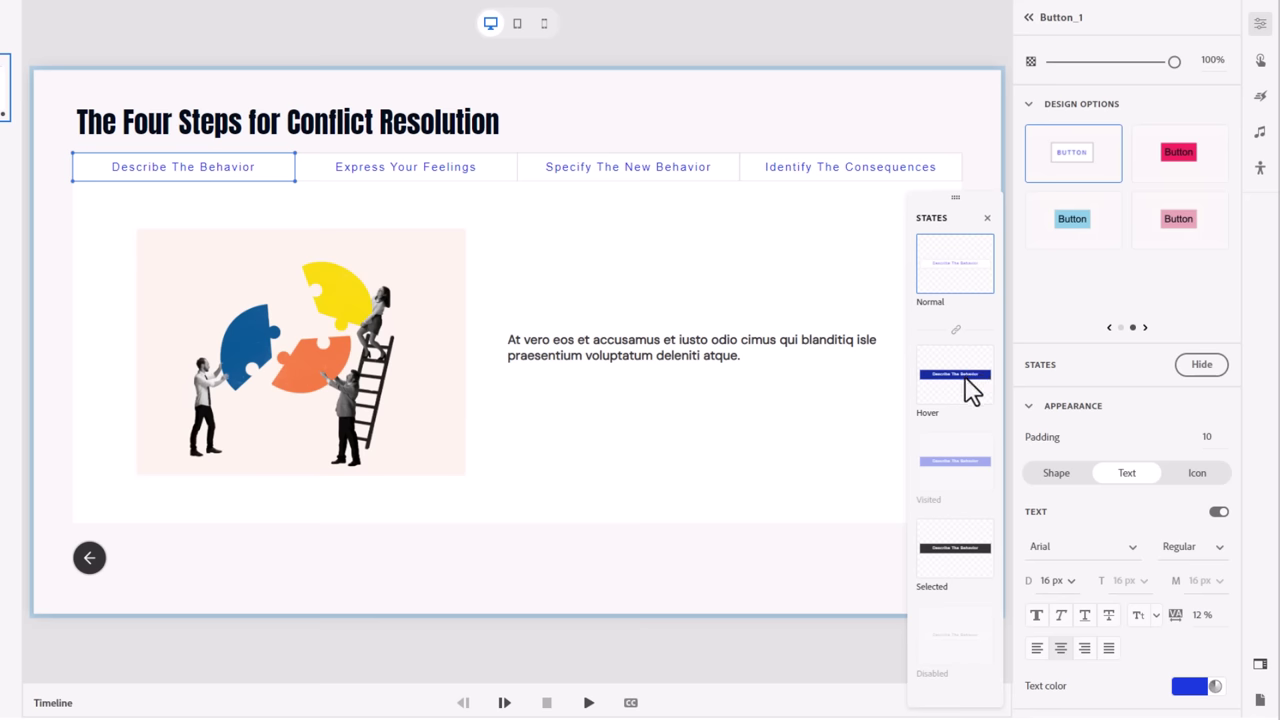
click(968, 388)
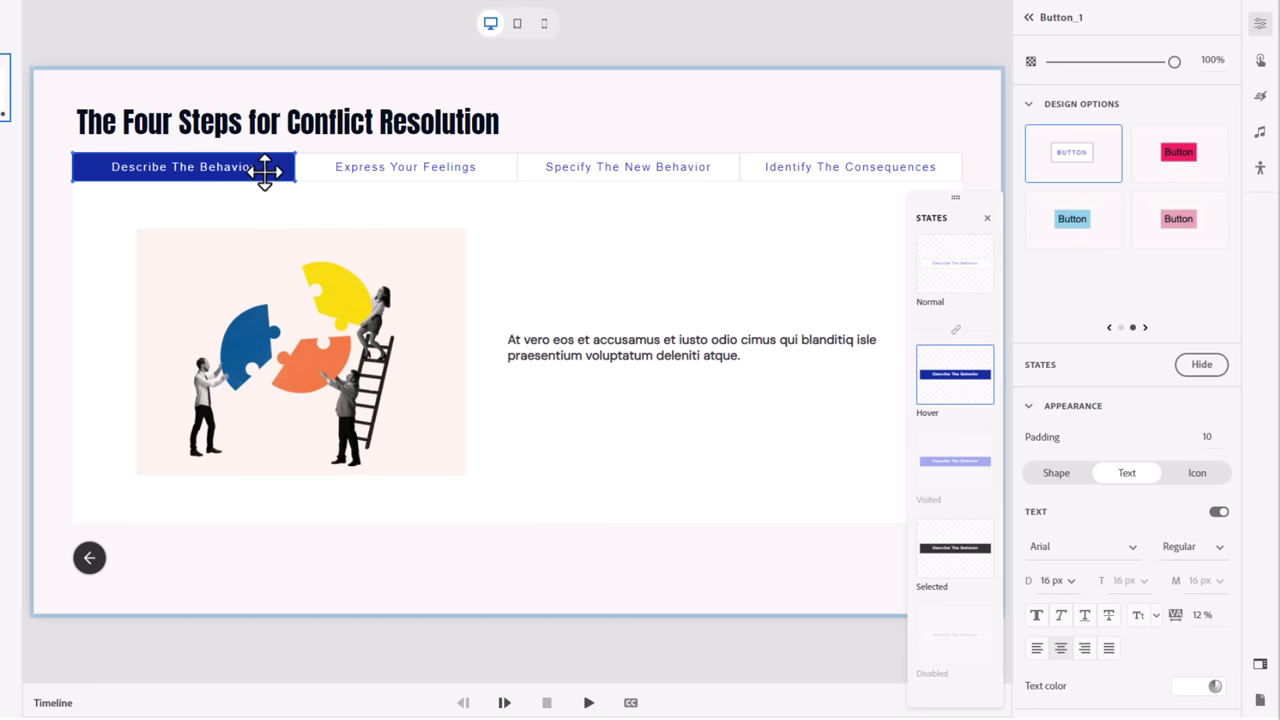
click(966, 563)
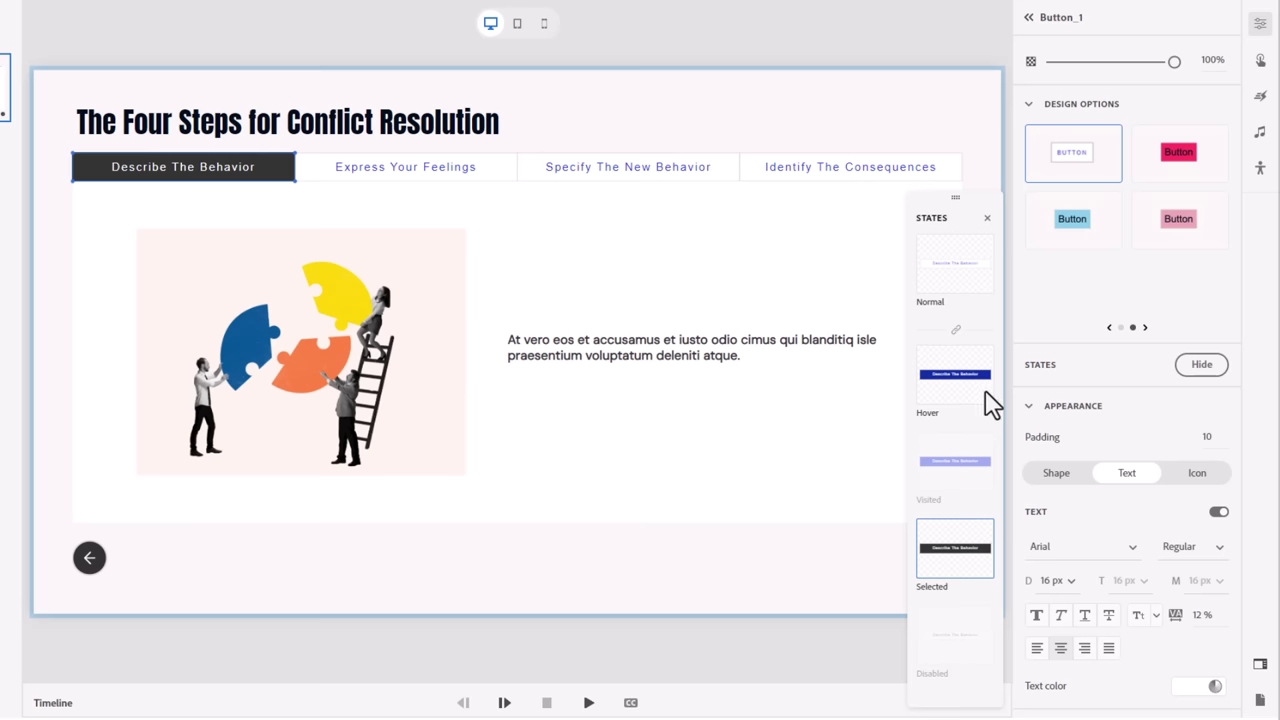
Paste the interrupting-colleague scenario text over the Describe The Behavior placeholder paragraph
click(470, 240)
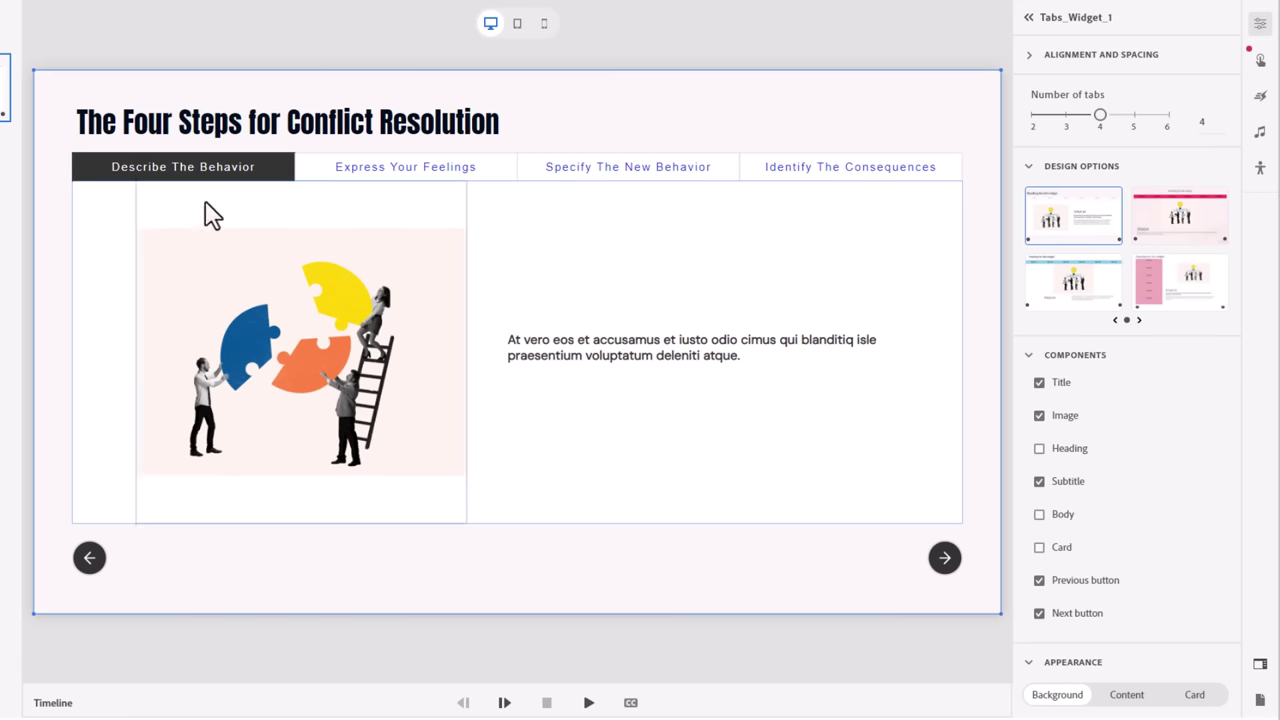
click(645, 347)
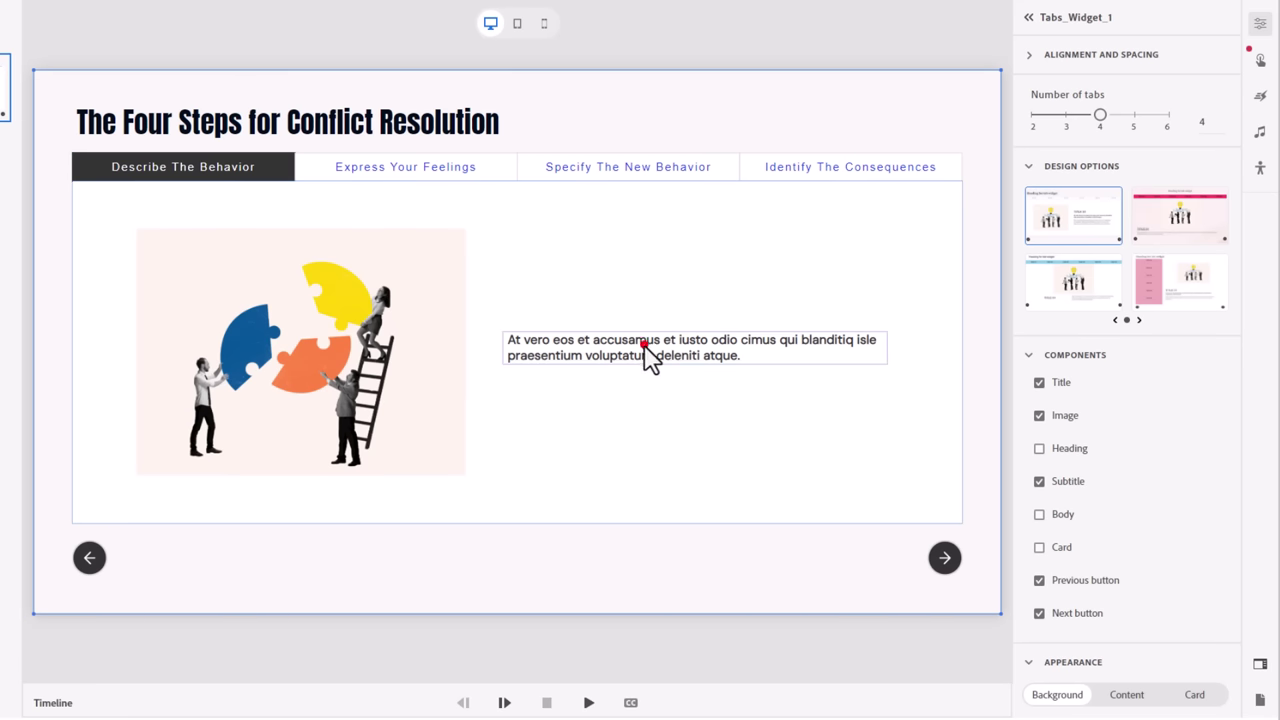
click(645, 347)
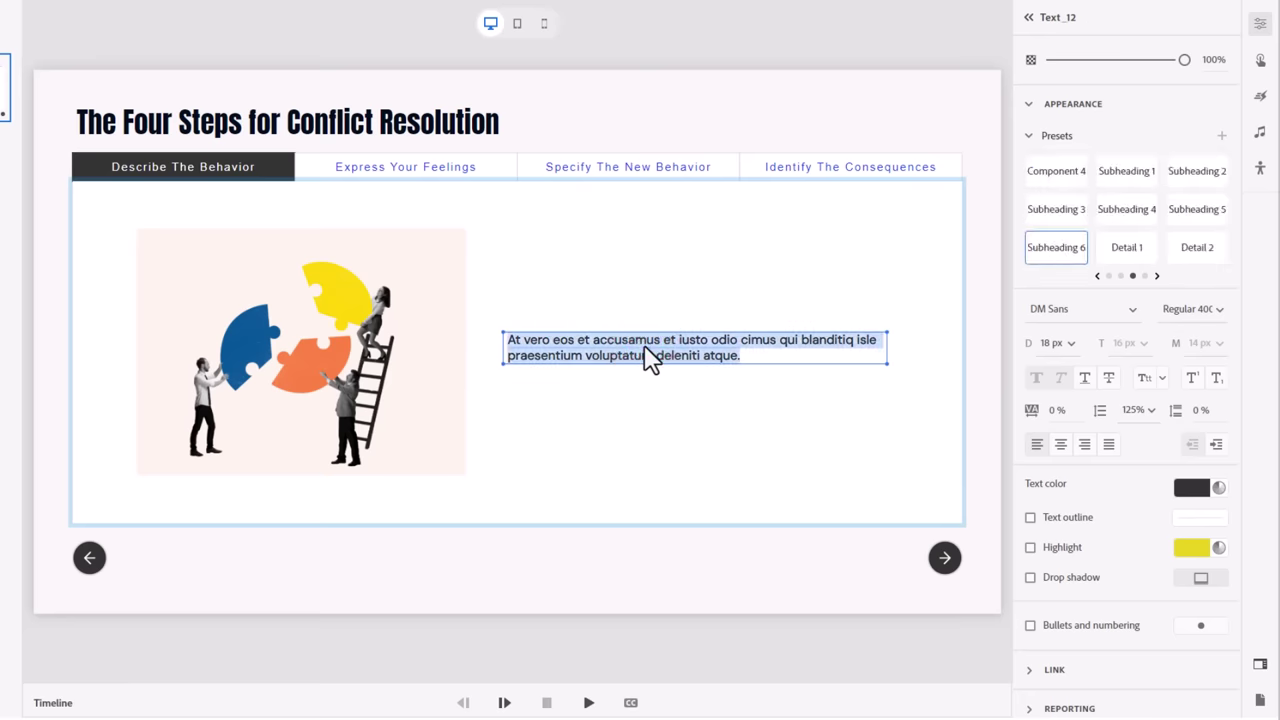
text(In this step, focus on objectively describing the behavior or situation that you want to address. Avoid judgments or assumptions. Here's an example scenario:  Scenario: Your colleague consistently interrupts you during team meetings.)
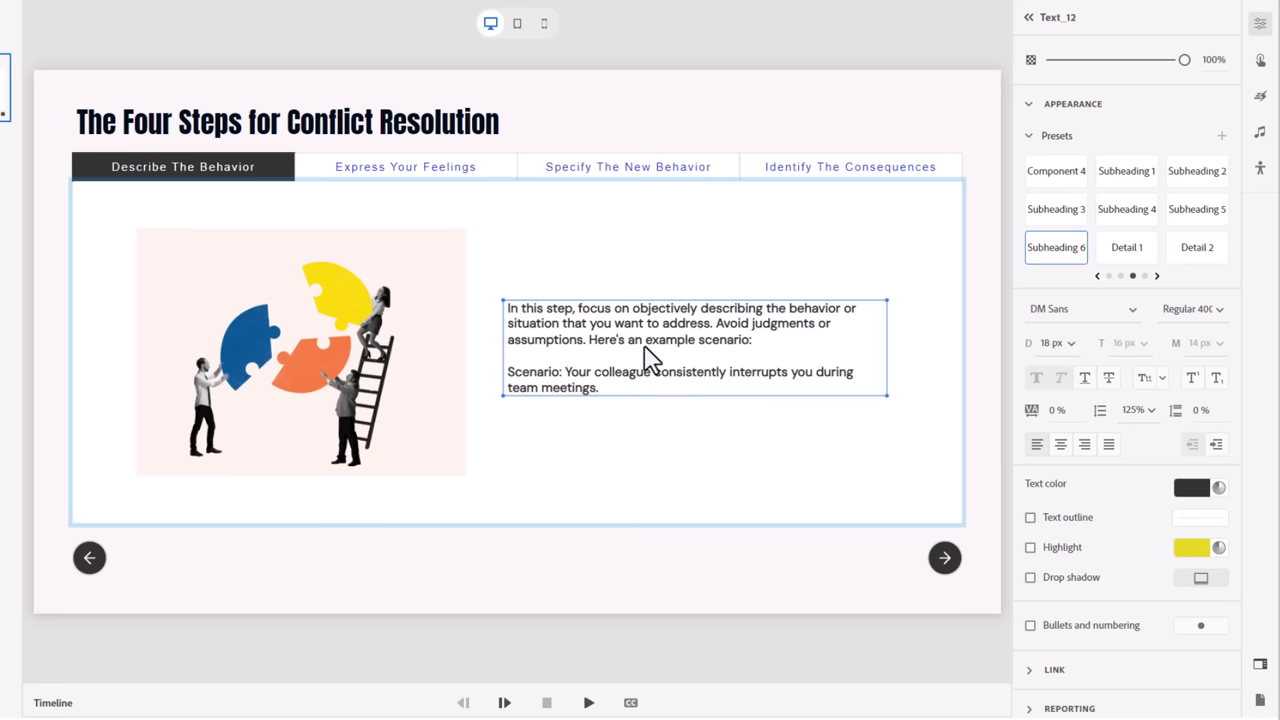
Replace the puzzle illustration with photo AdobeStock_224026542 of a woman raising her hand
right_click(298, 350)
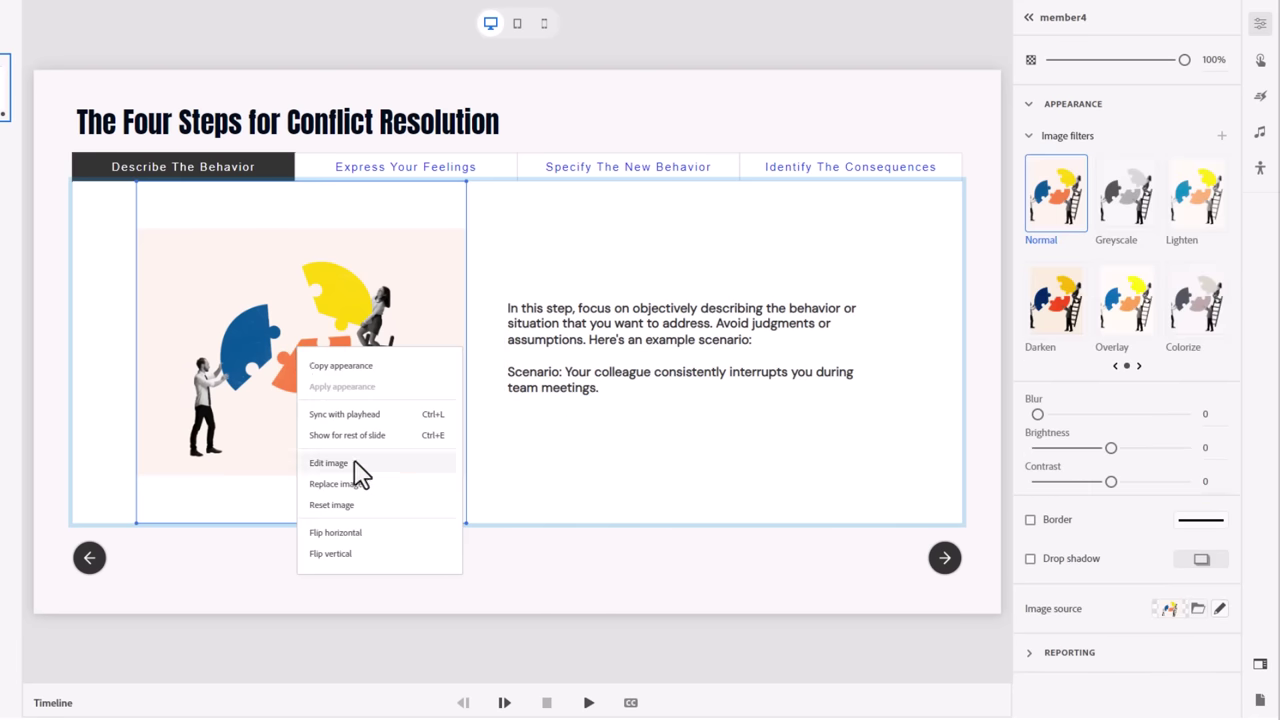
click(355, 486)
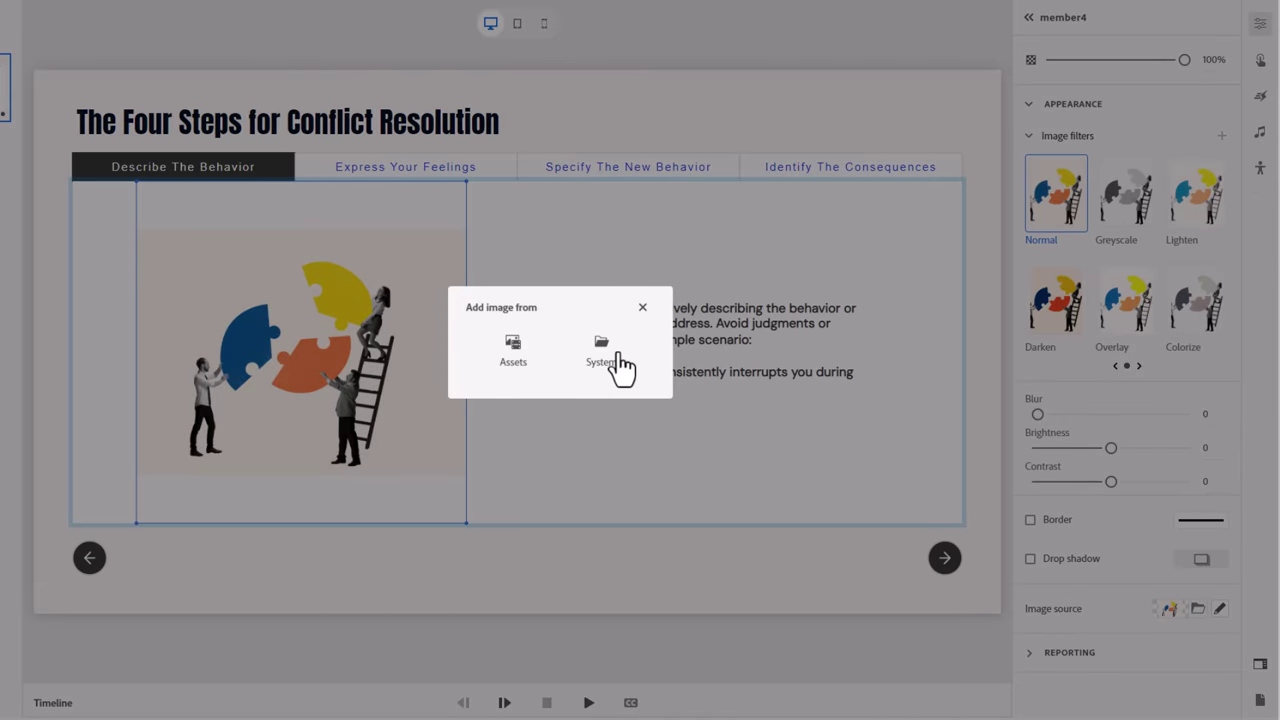
click(601, 343)
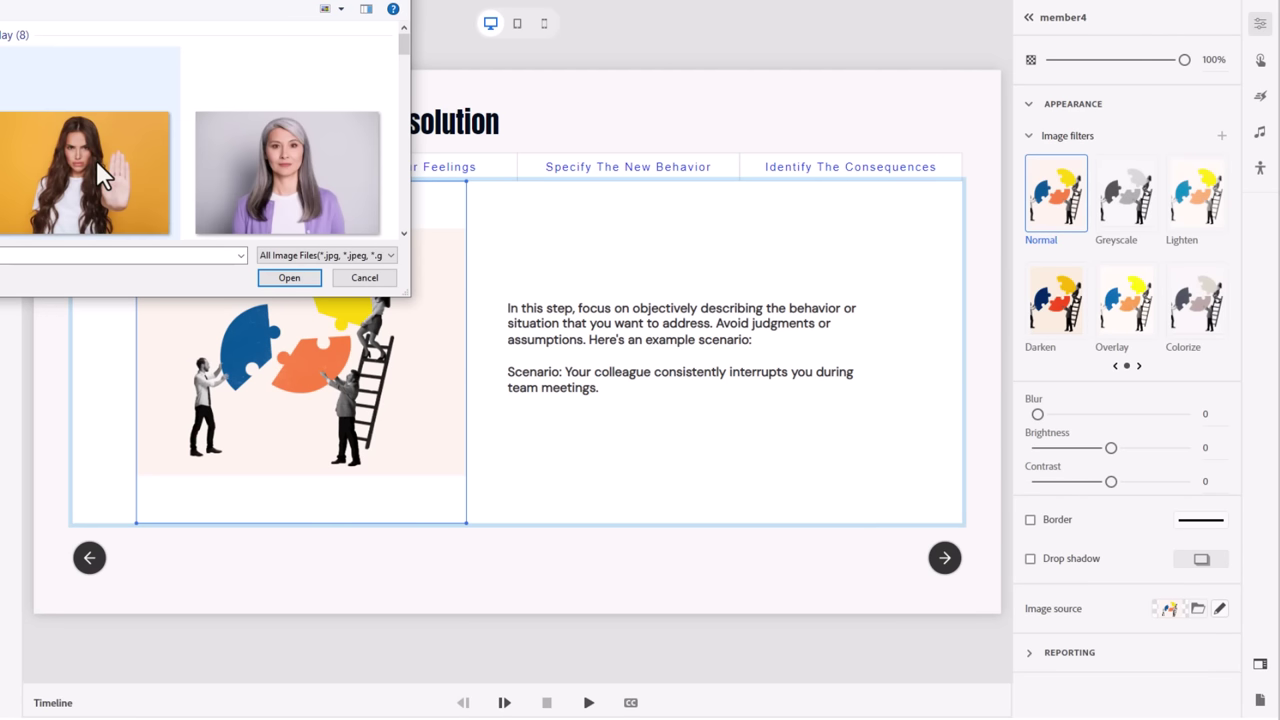
click(96, 160)
click(289, 278)
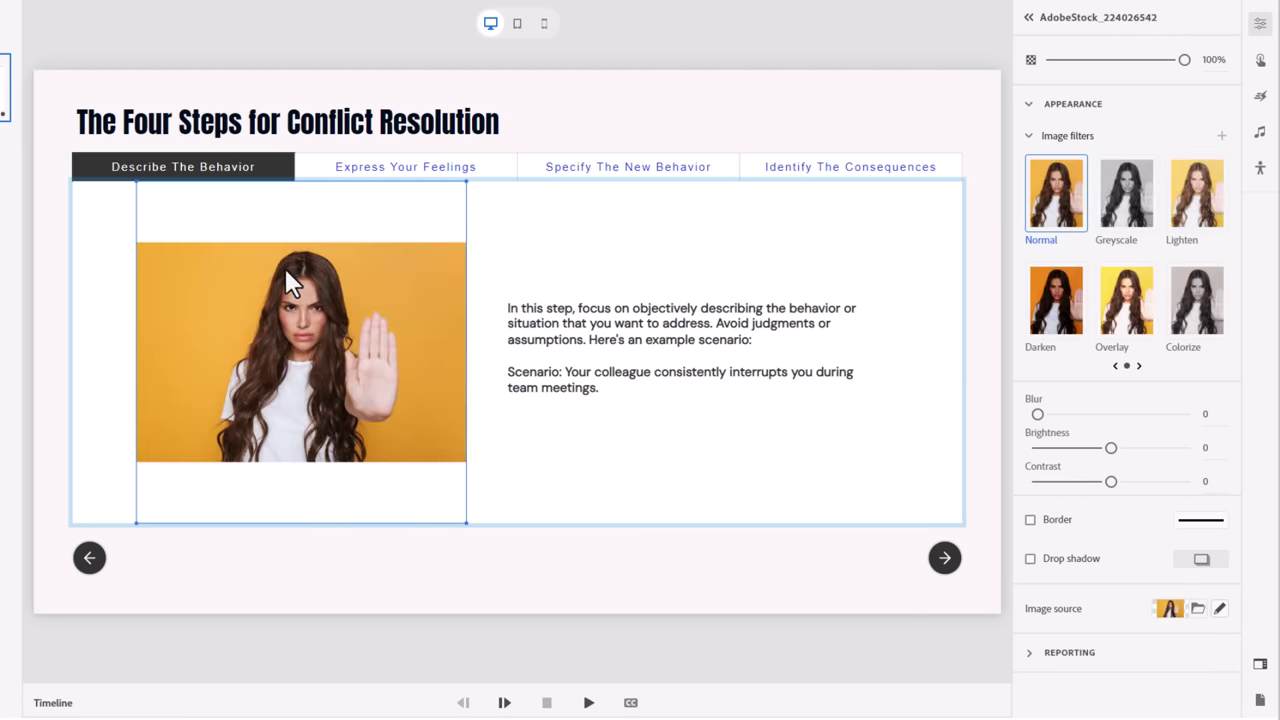
Paste the "I" statements text into the Express Your Feelings tab's paragraph
click(420, 170)
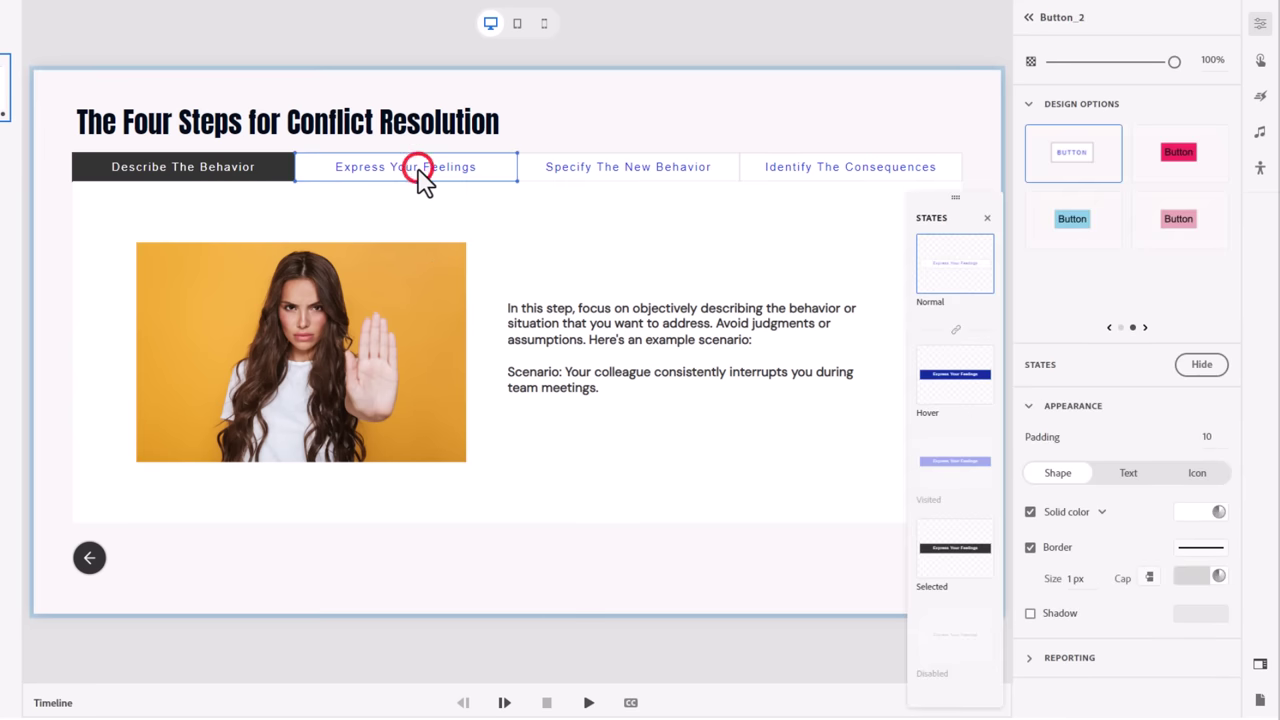
click(420, 170)
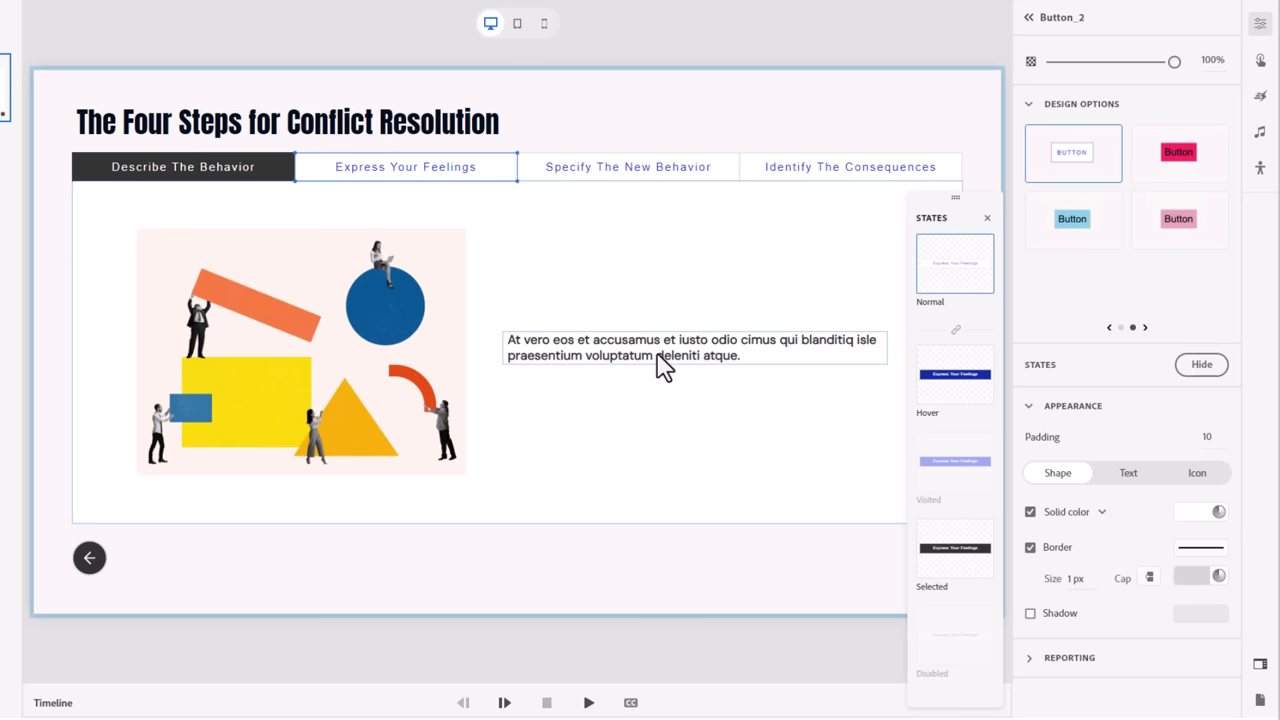
double_click(594, 353)
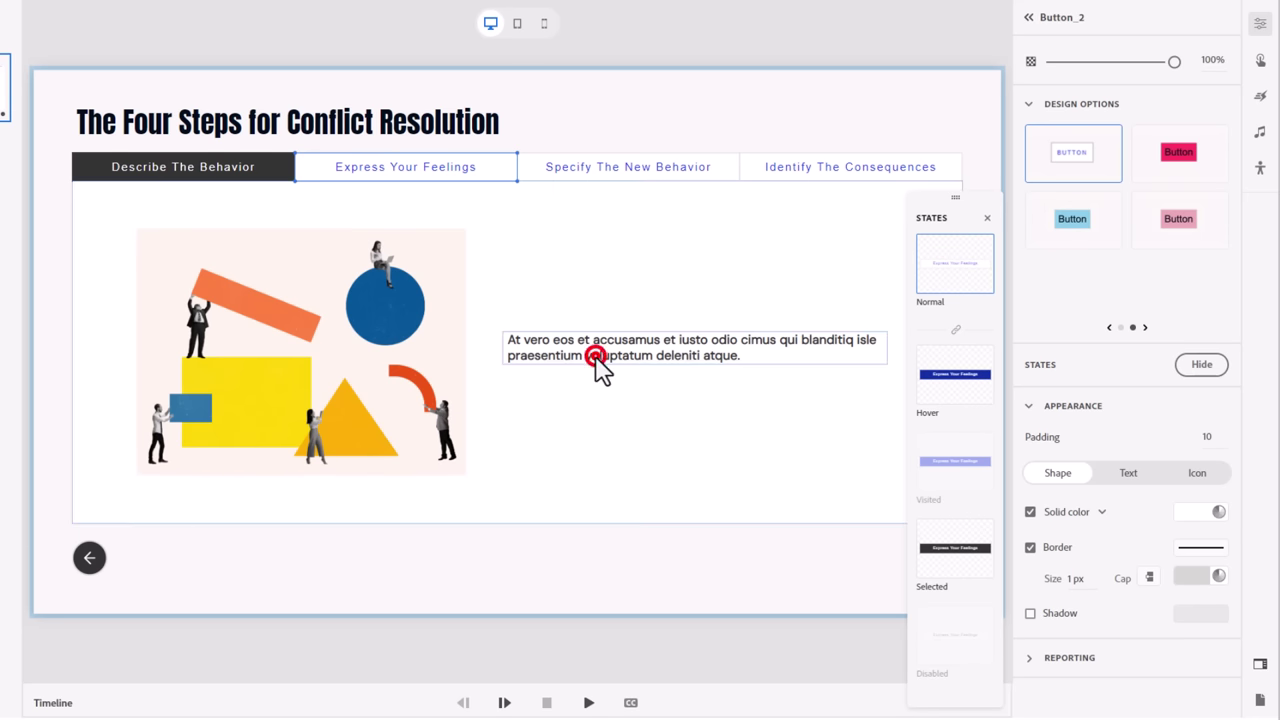
text(Now, it's time to communicate your feelings using "I" statements. "I" statements help you take ownership of your emotions and avoid blaming or accusing others. Let's continue with the example scenario:  "I feel frustrated when I am interrupted during team meetings because I believe it's important for everyone's ideas to be heard.")
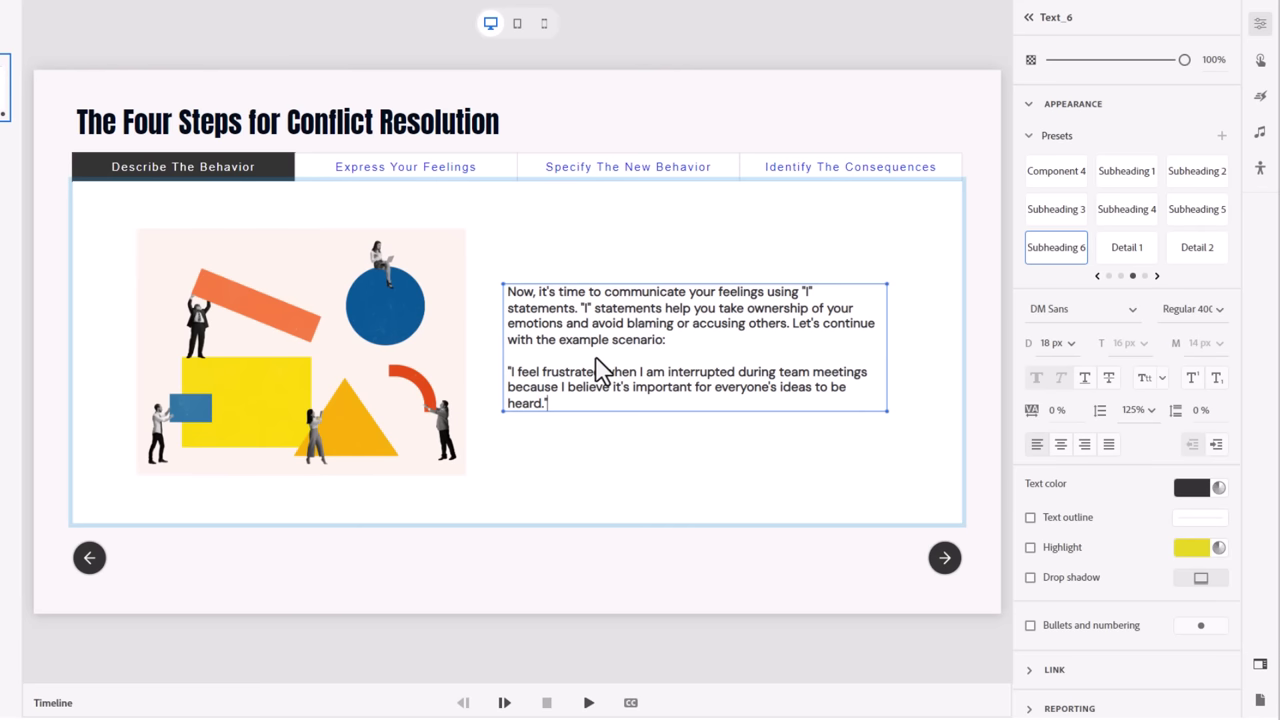
Replace the shapes illustration with the photo of a blonde woman on yellow
right_click(299, 320)
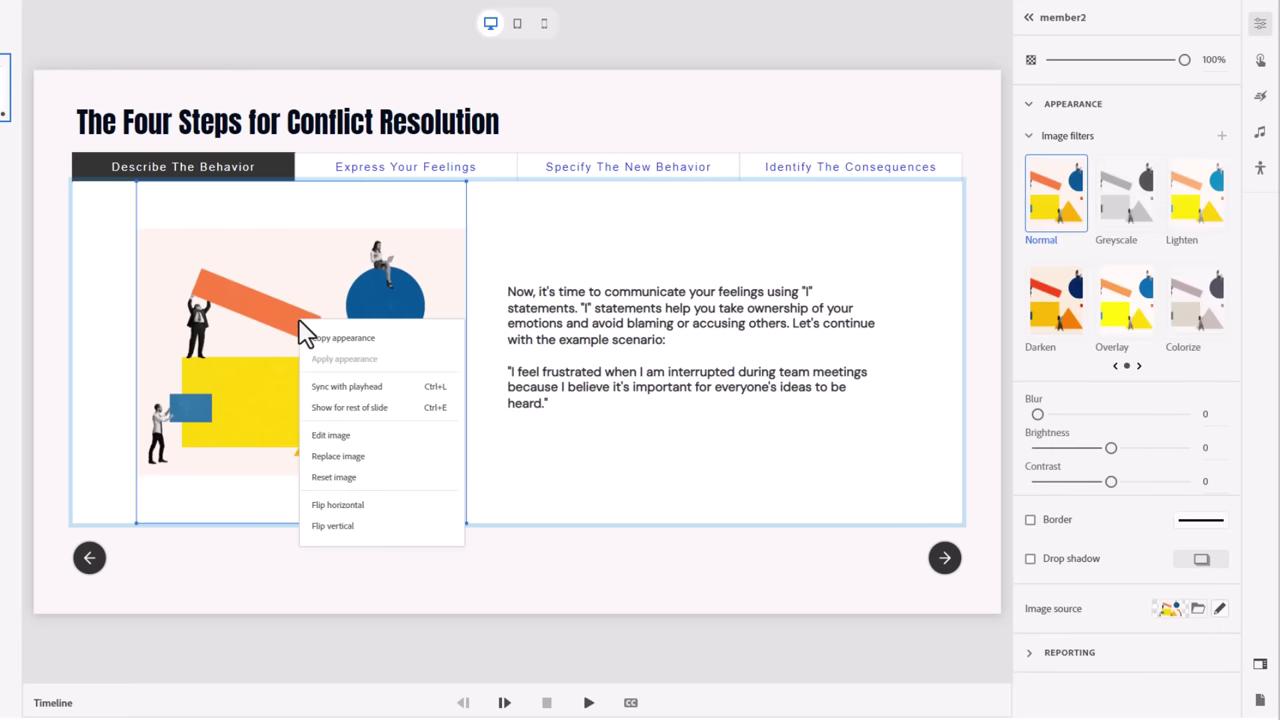
click(364, 456)
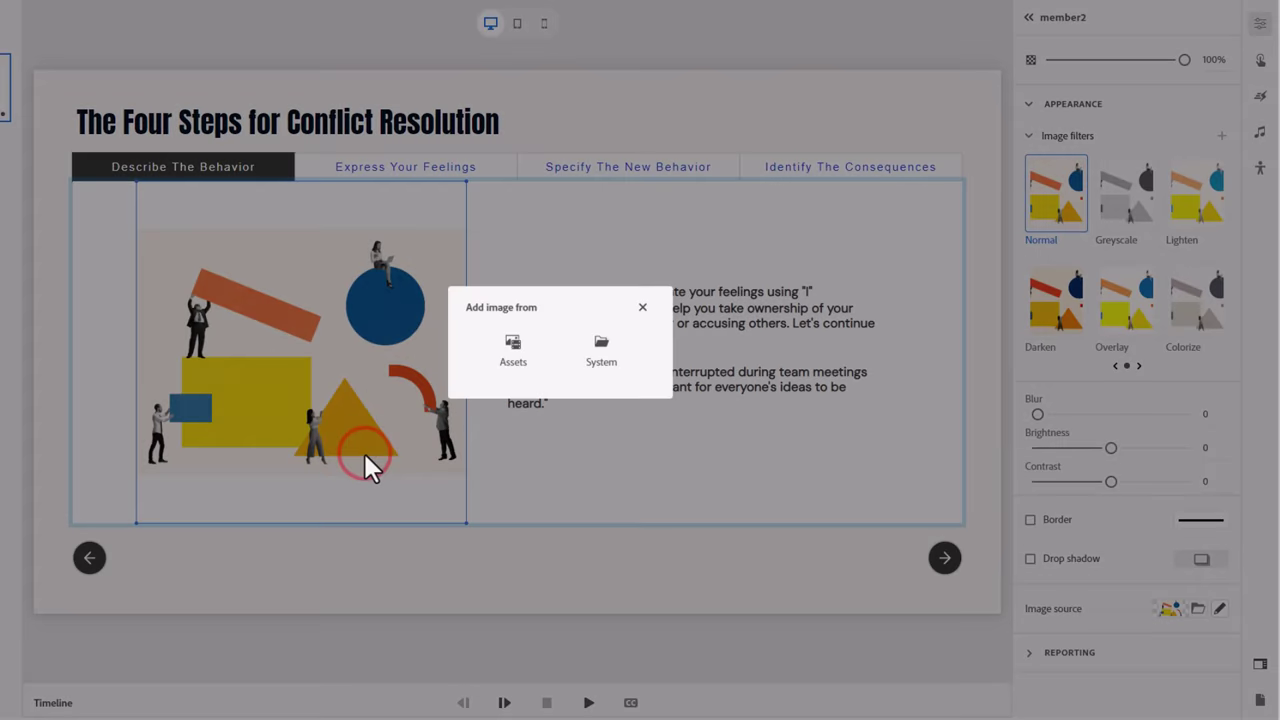
click(602, 345)
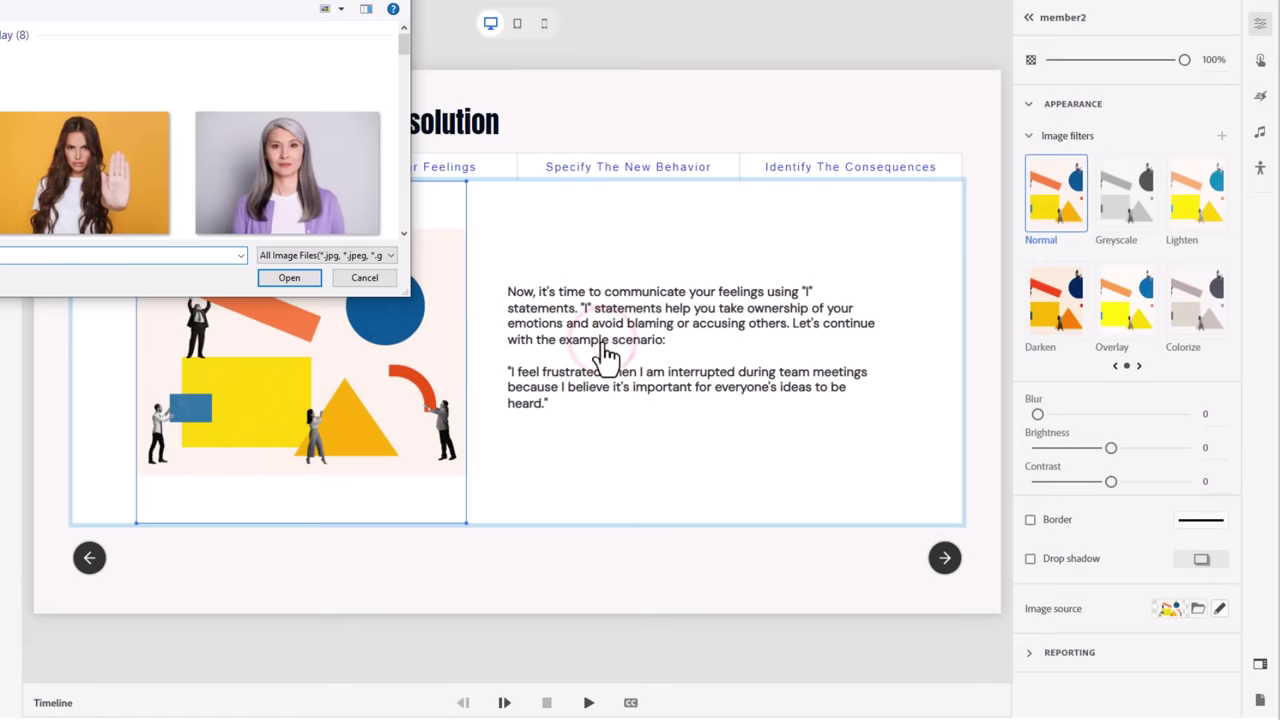
double_click(402, 210)
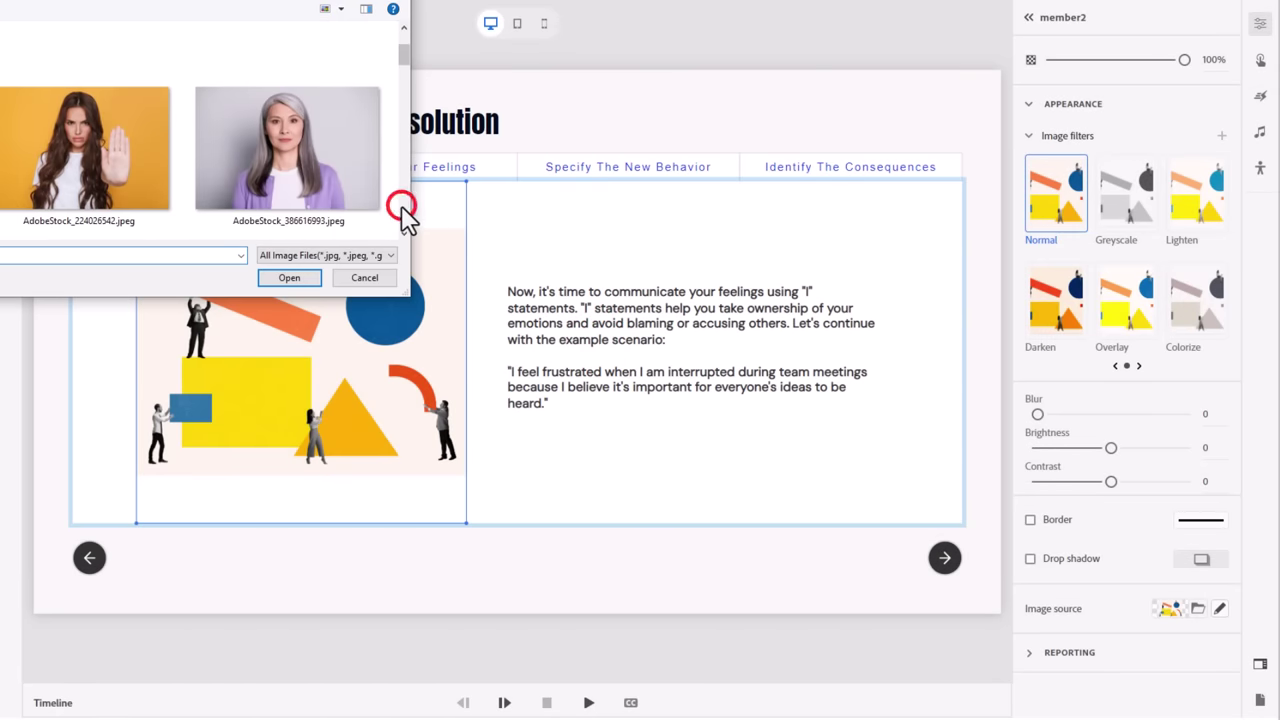
Paste the respectful-discussion request text into the Specify The New Behavior tab
click(627, 170)
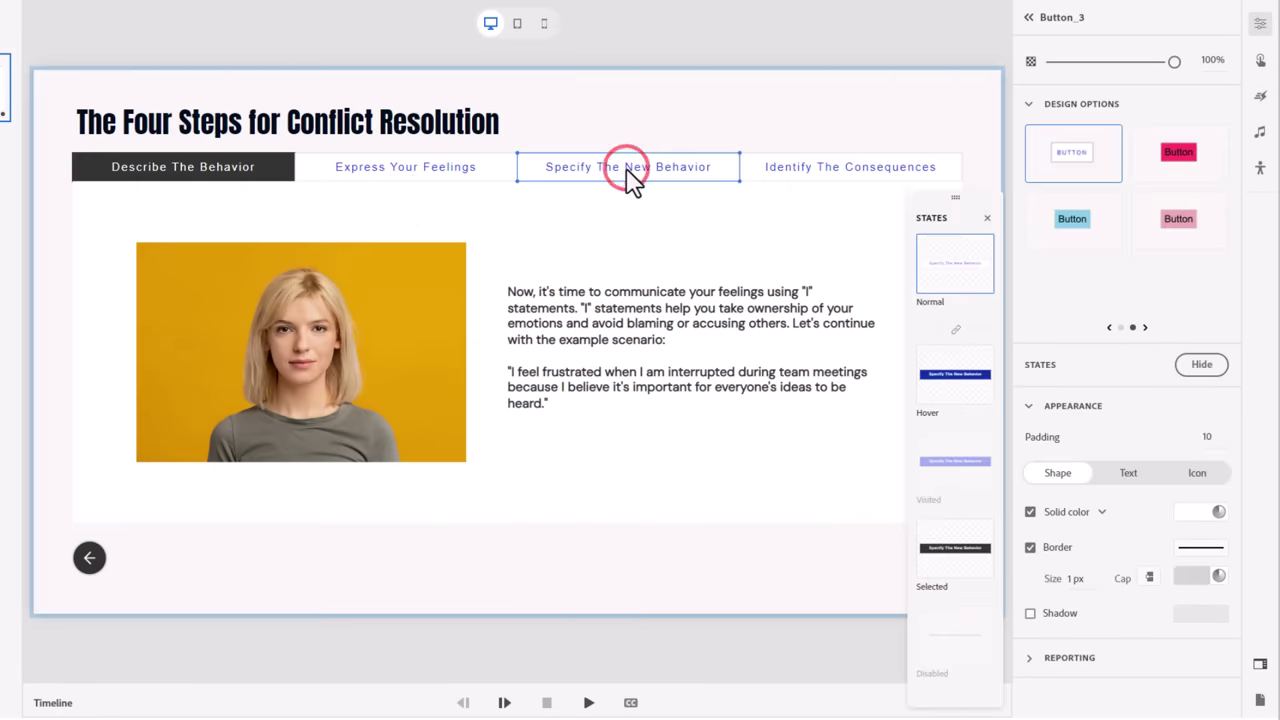
double_click(645, 360)
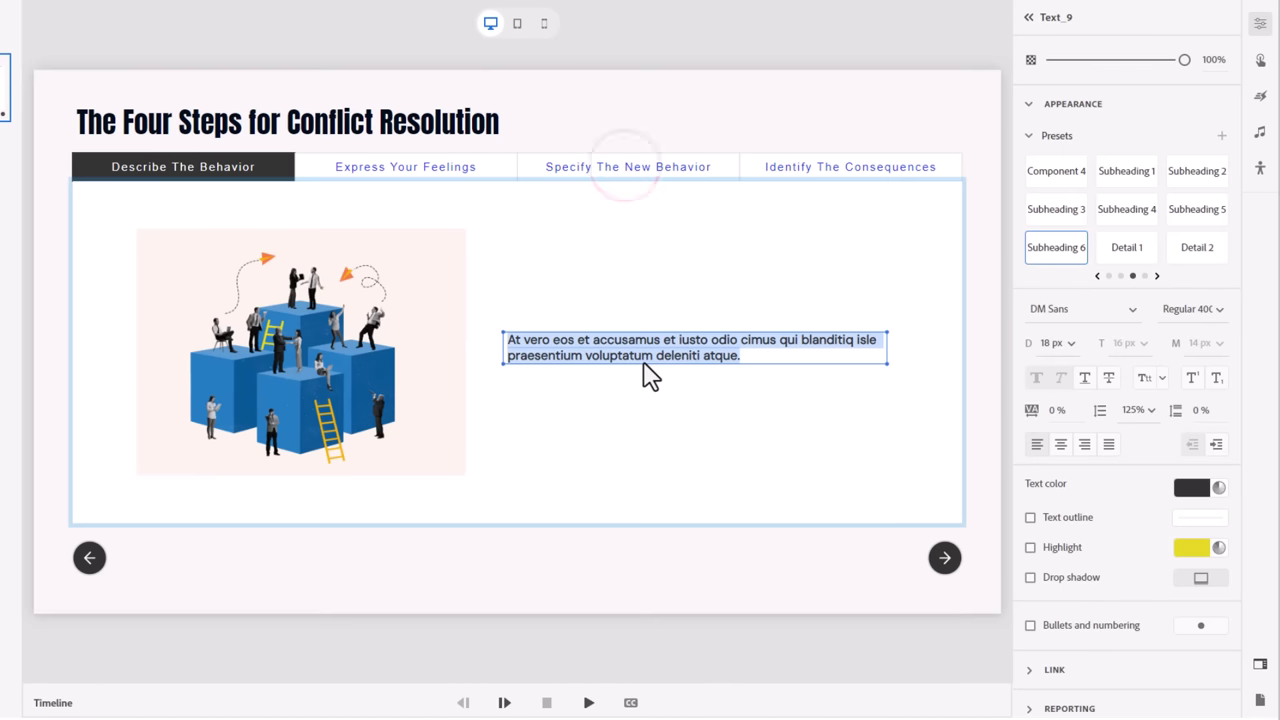
text(In this step, clearly state the behavior you would like to see instead. Be specific and focus on a positive outcome. Here's how you could phrase it:  "I would appreciate it if we could have a more respectful and inclusive discussion during team meetings, where everyone has a chance to speak without interruptions.")
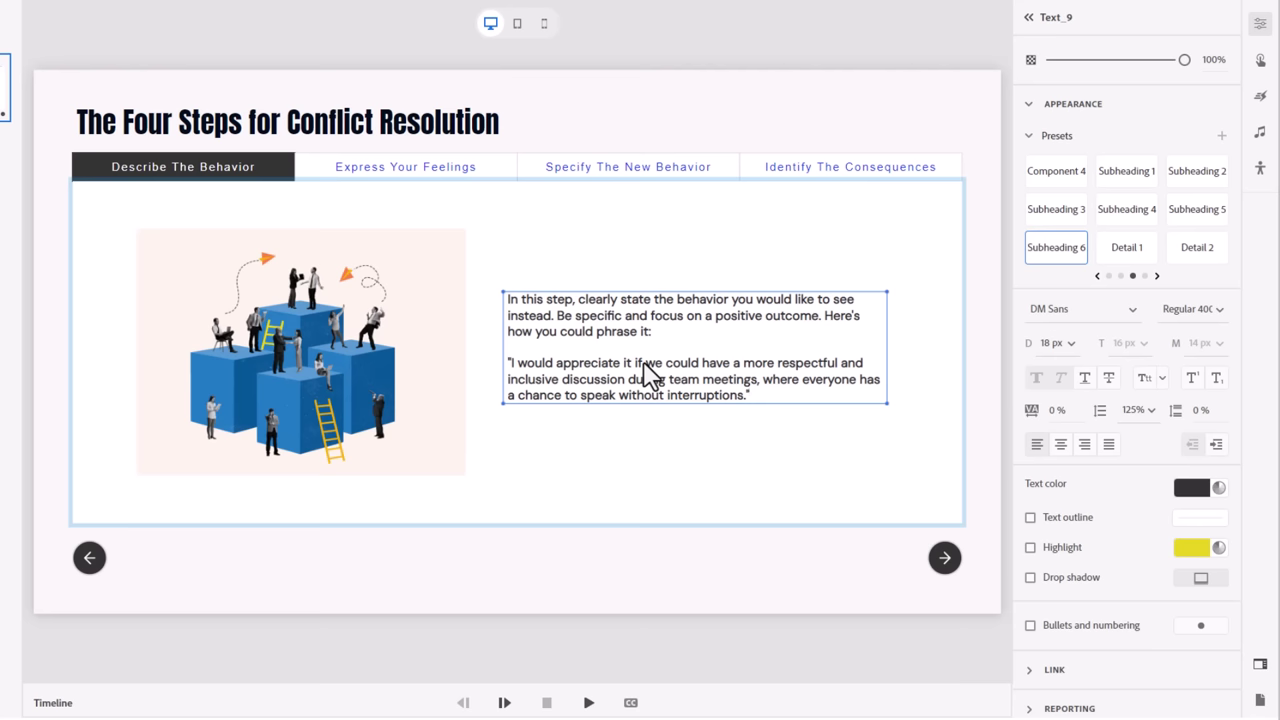
Replace the cubes placeholder image with the gray-haired woman's photo AdobeStock_386616993.jpeg
right_click(268, 343)
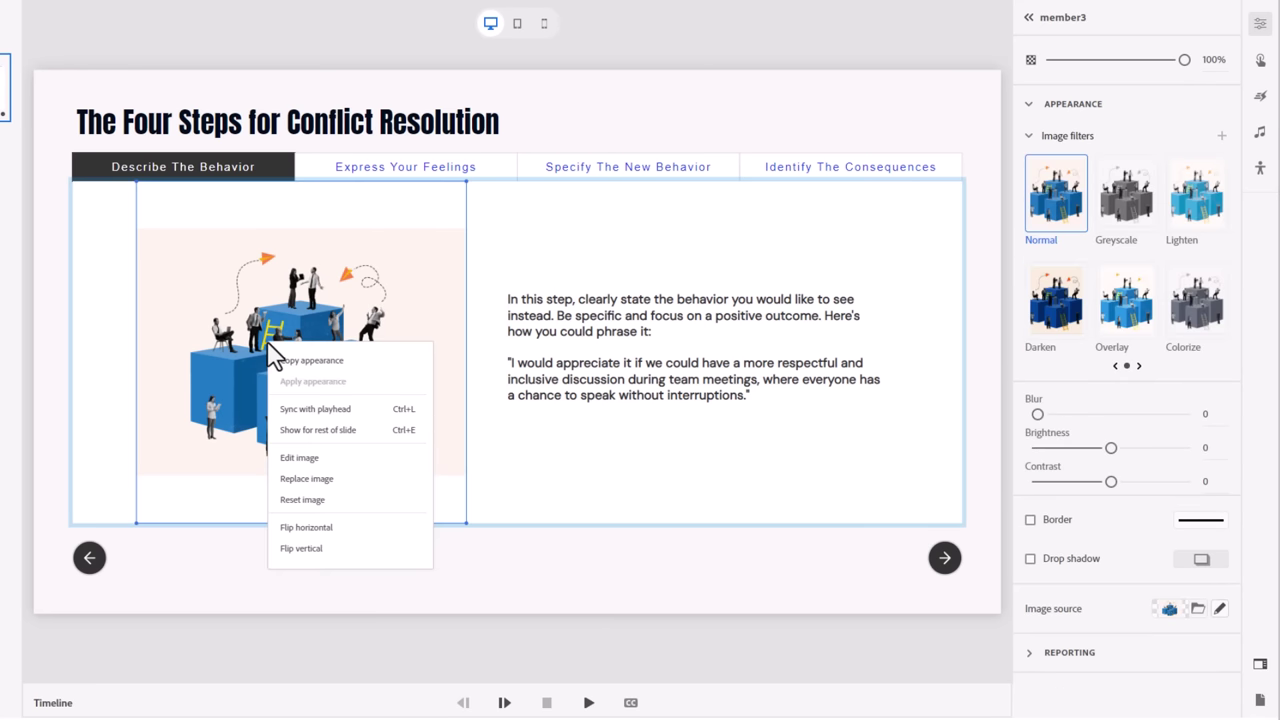
click(316, 478)
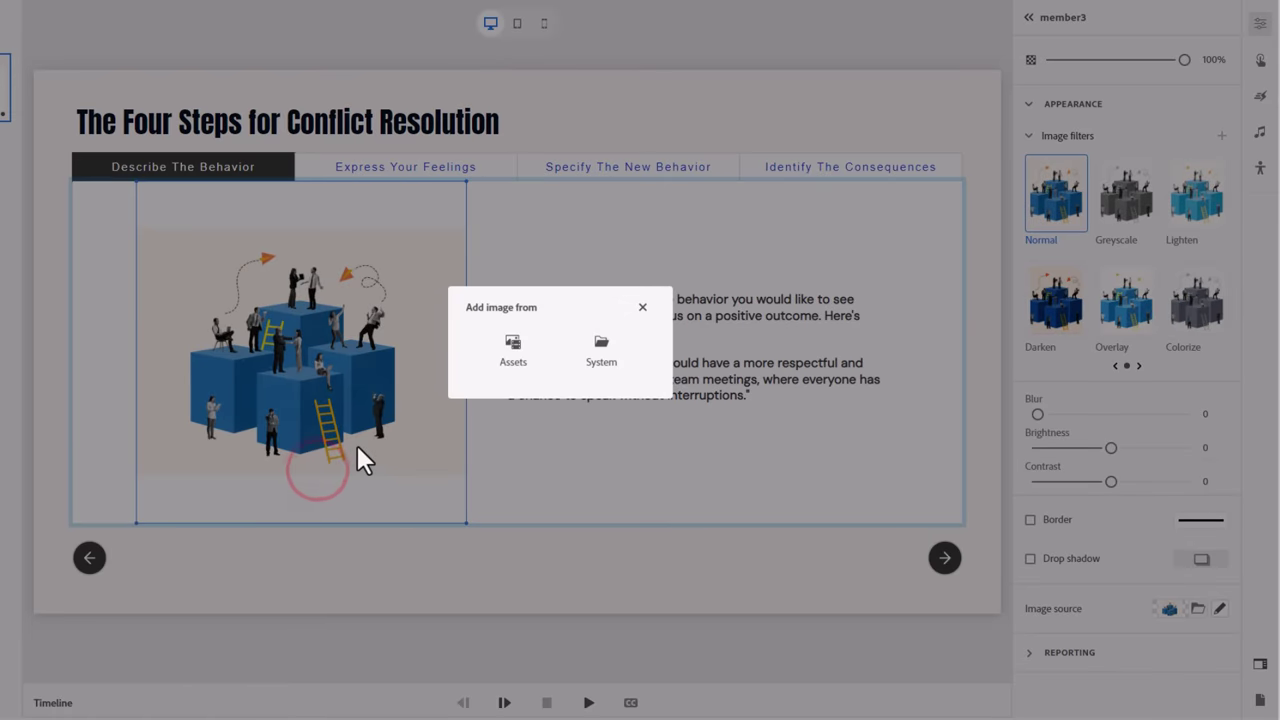
click(605, 352)
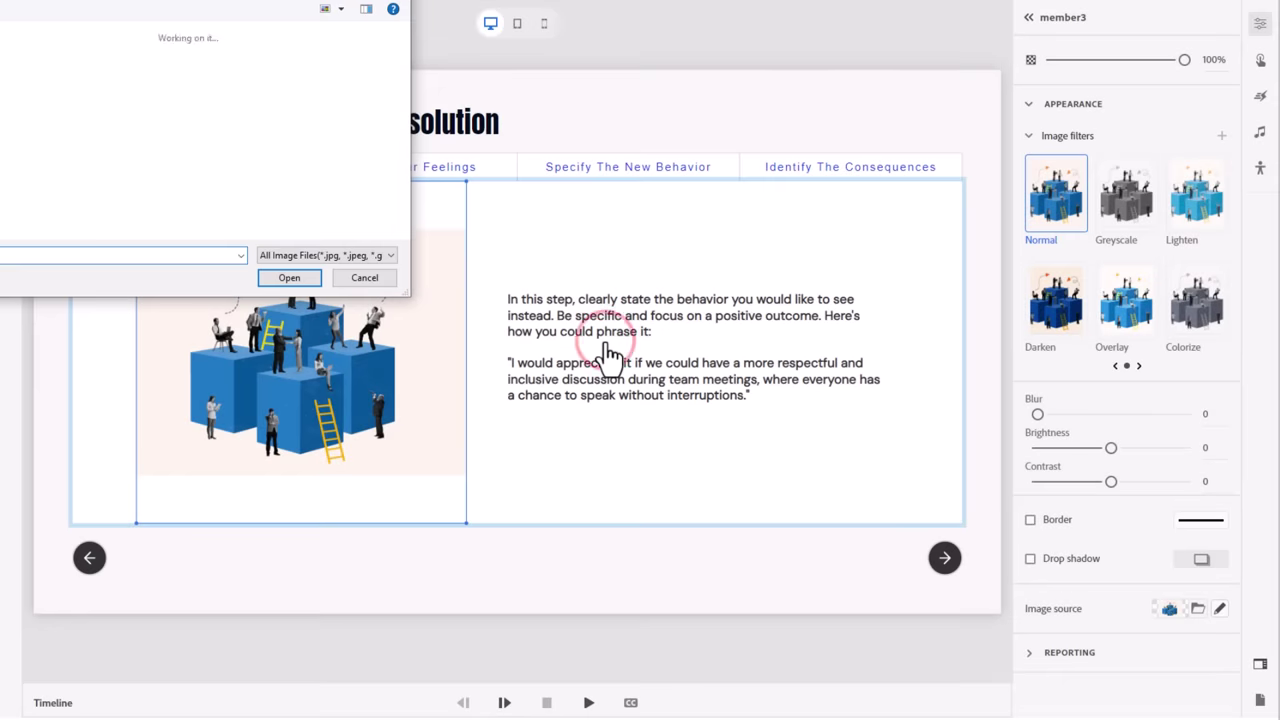
click(313, 158)
click(305, 279)
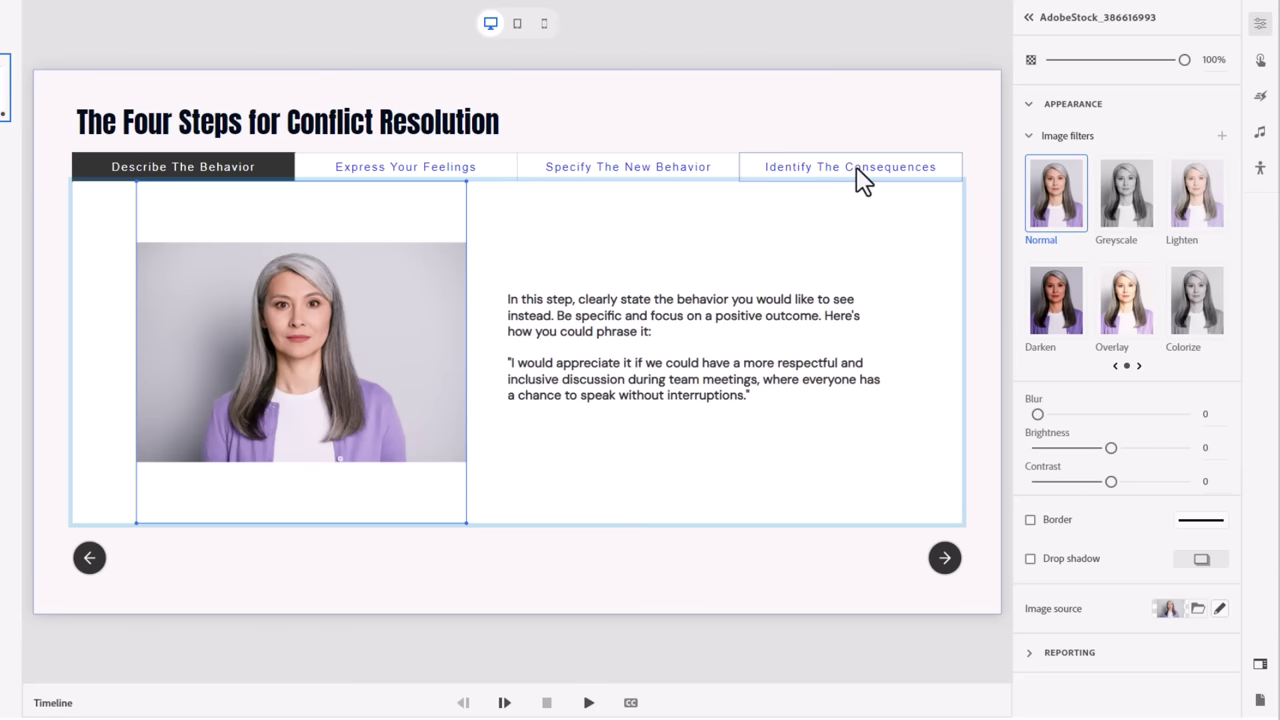
Paste the positive-outcomes text into the Identify The Consequences tab's text box
click(857, 168)
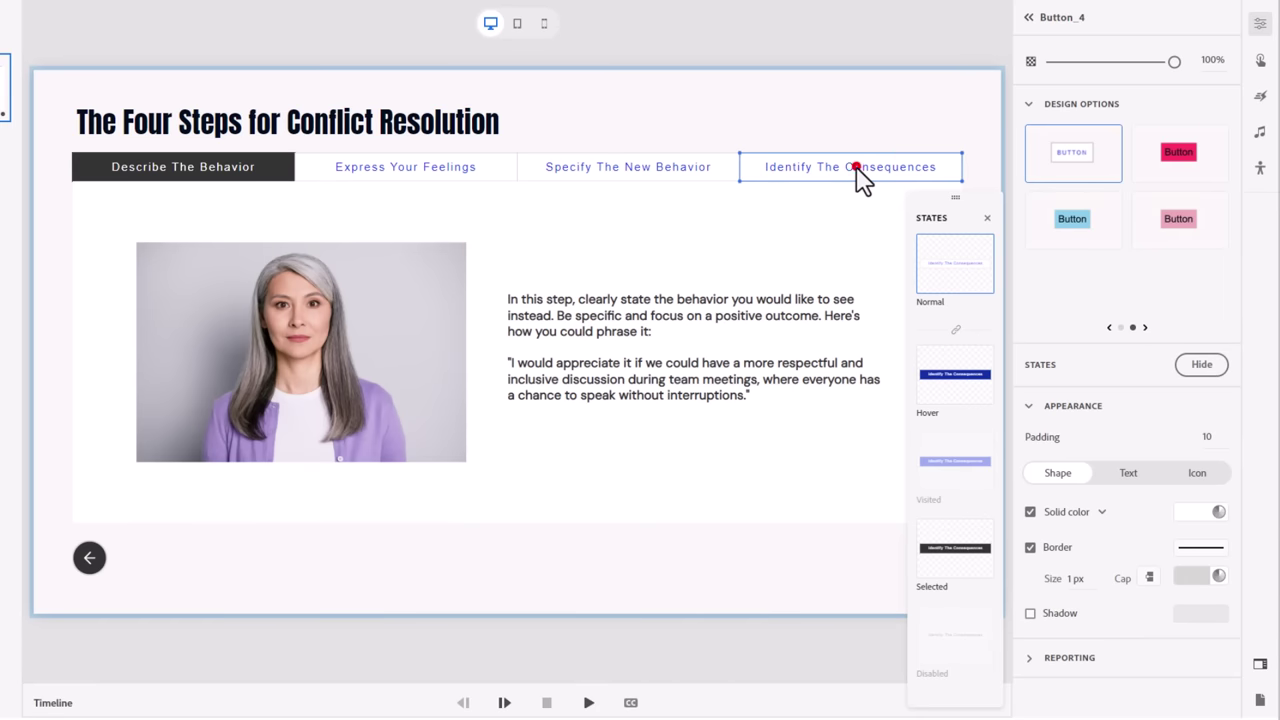
click(857, 168)
click(614, 330)
click(612, 322)
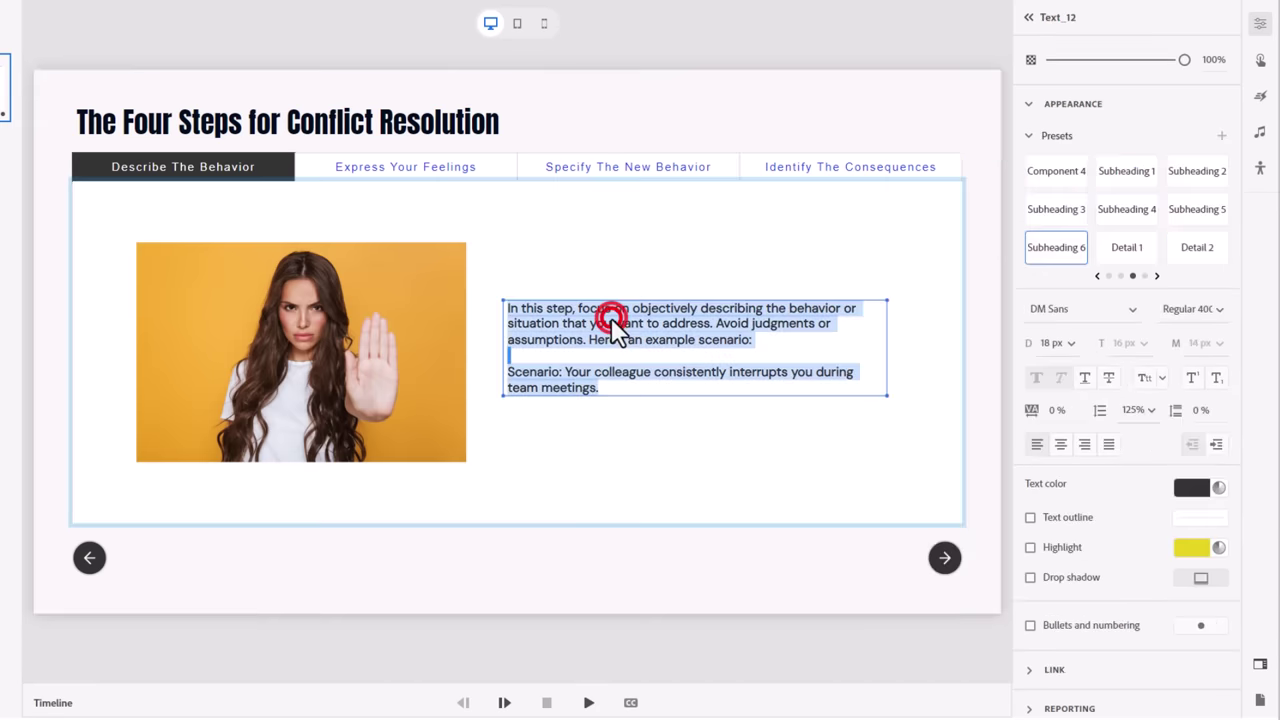
text(In this step, clearly state the behavior you would like to see instead. Be specific and focus on a positive outcome. Here's how you could phrase it:  "I would appreciate it if we could have a more respectful and inclusive discussion during team meetings, where everyone has a chance to speak without interruptions.")
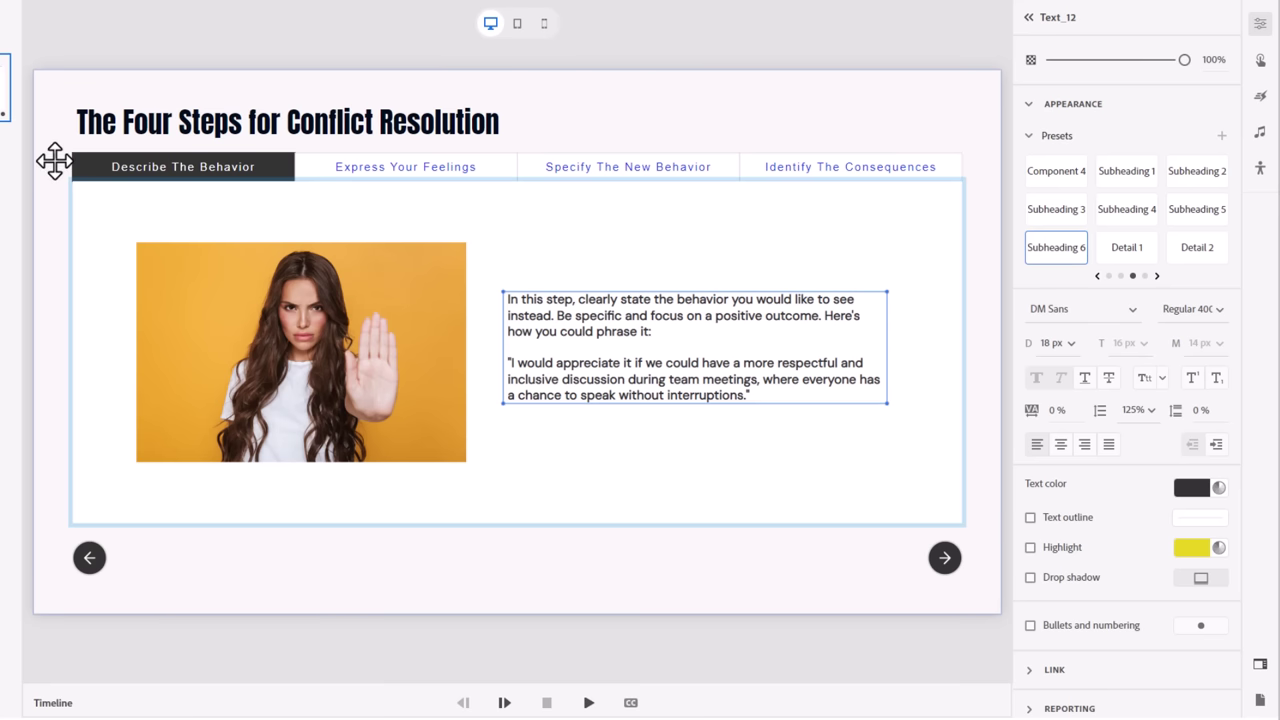
Replace the tab's image with the photo of a woman in a red jacket
right_click(266, 371)
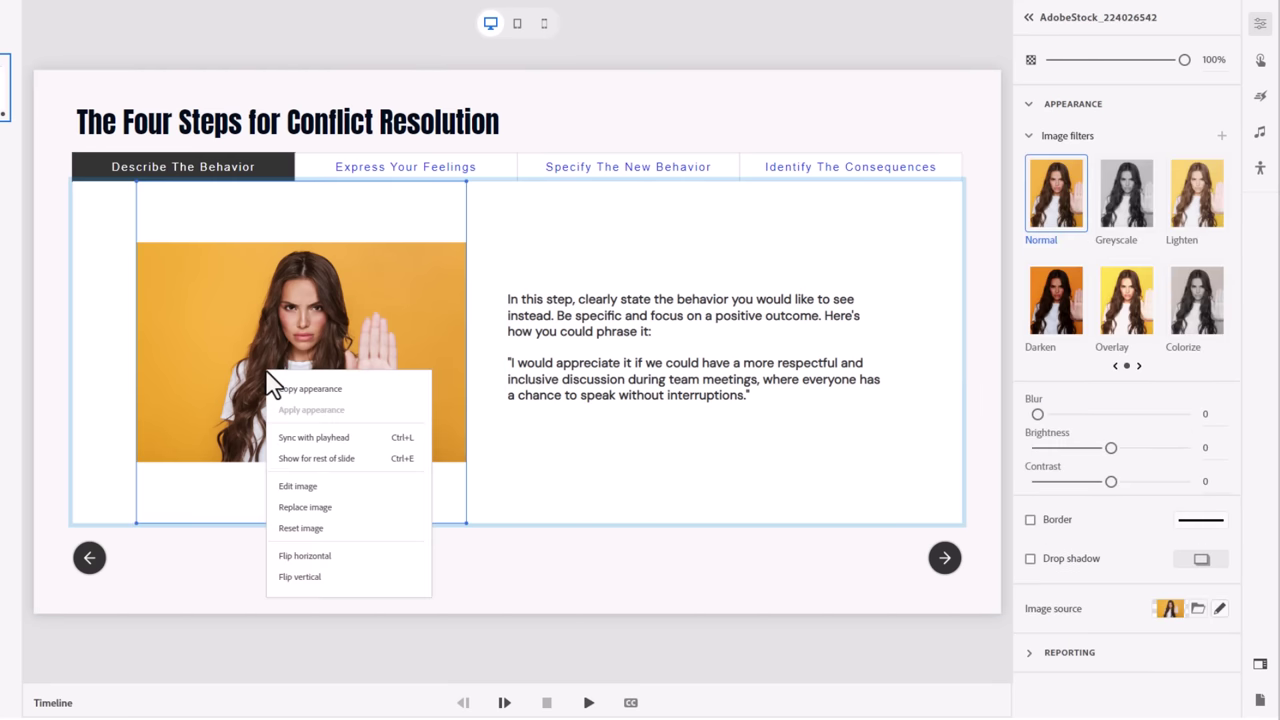
click(342, 506)
scroll(327, 168, down, 2)
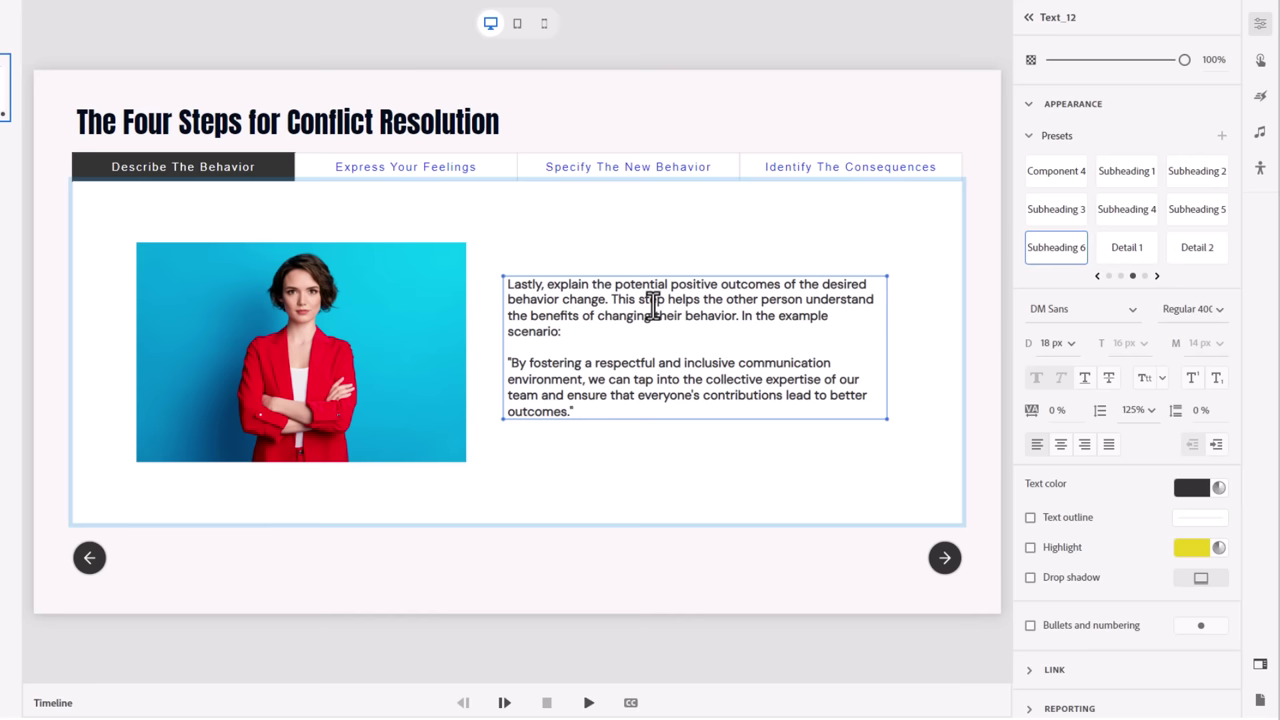
Restyle the previous arrow as a black rounded PREVIOUS button (Design Option 3) and enable its icon
click(834, 588)
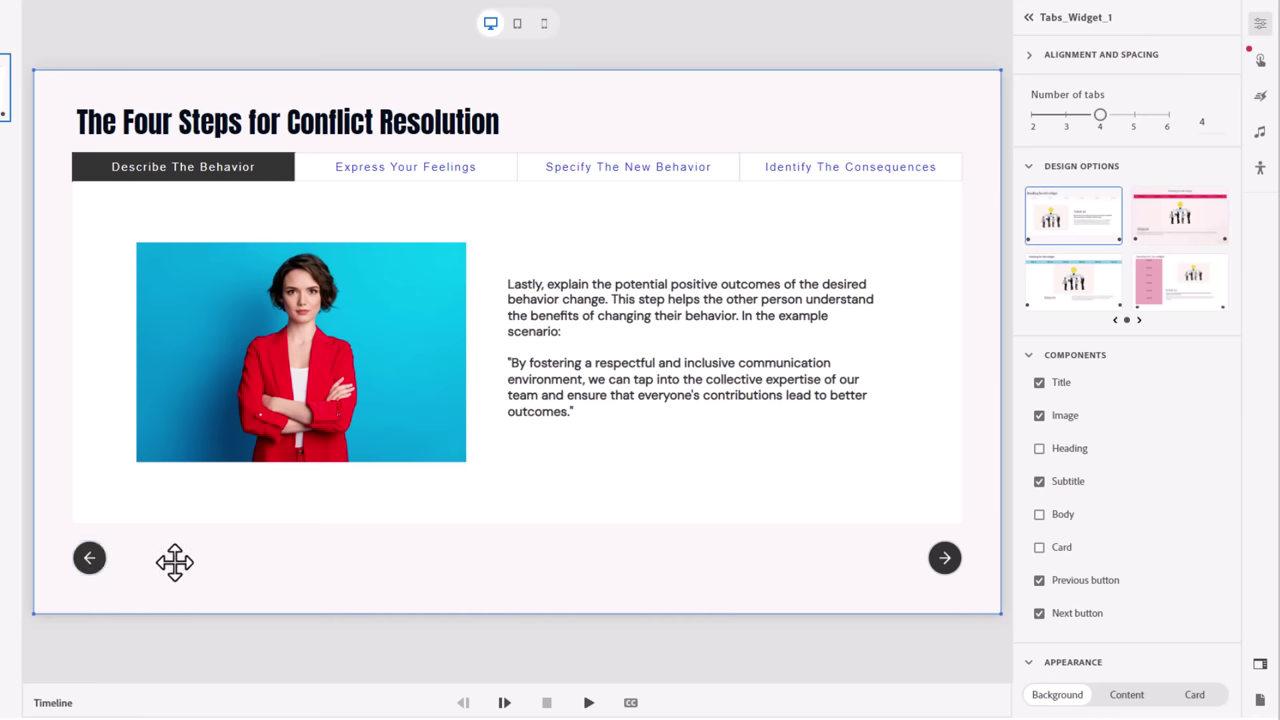
click(90, 559)
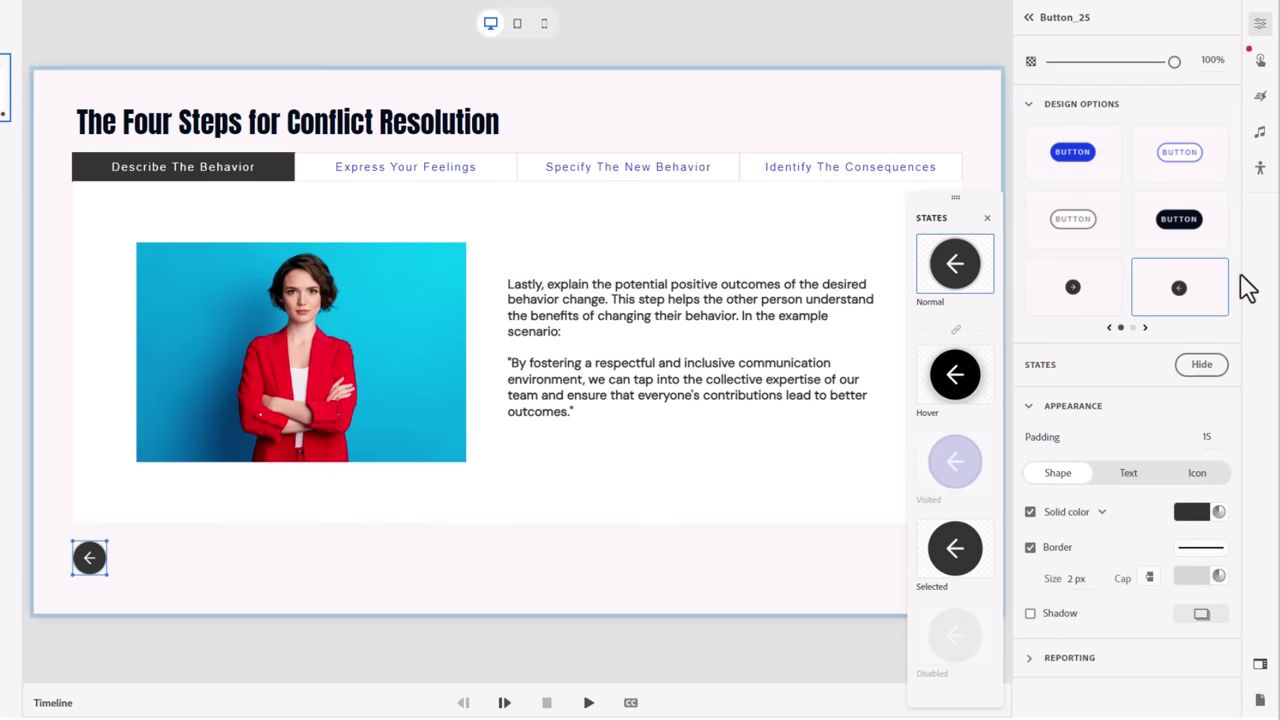
click(1188, 222)
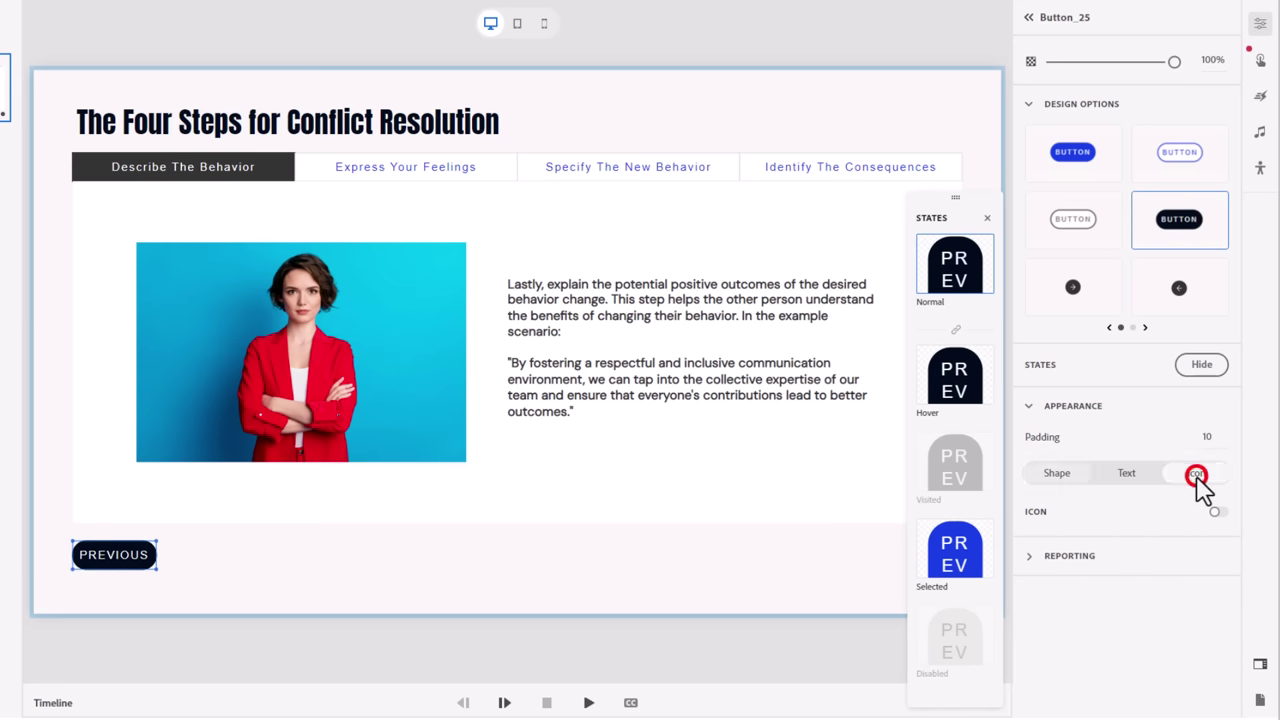
click(1199, 477)
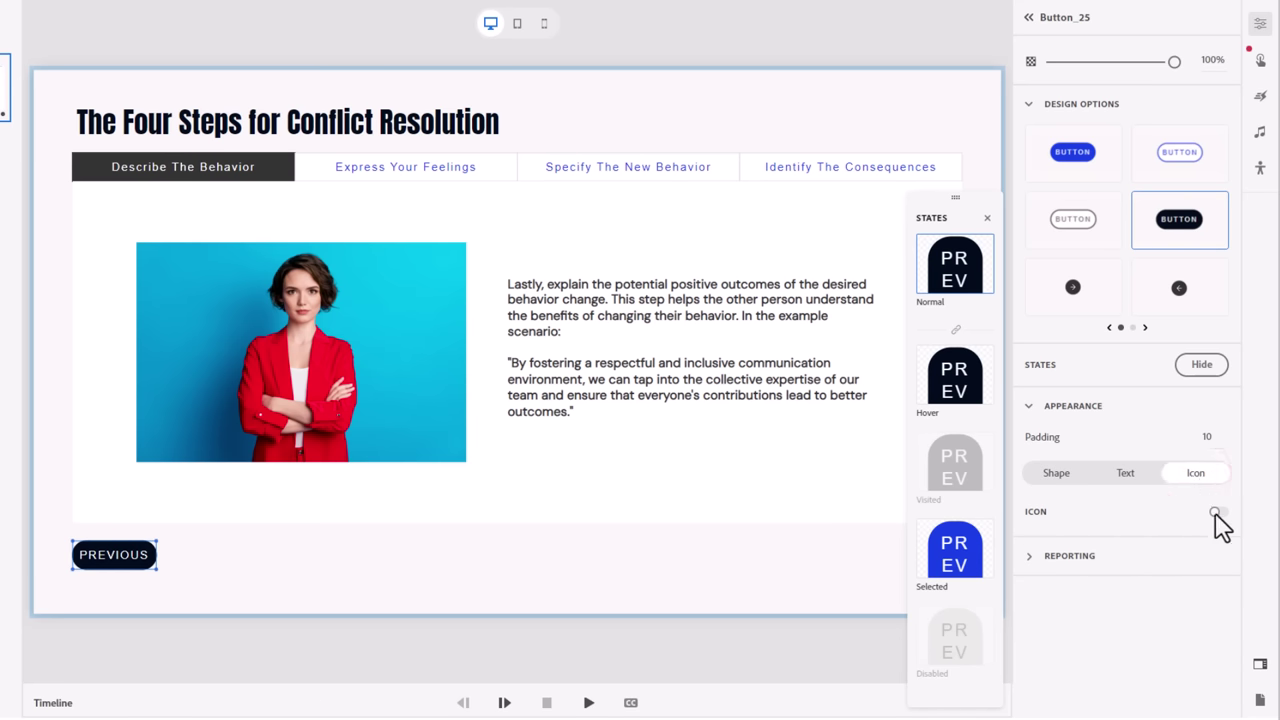
click(1218, 513)
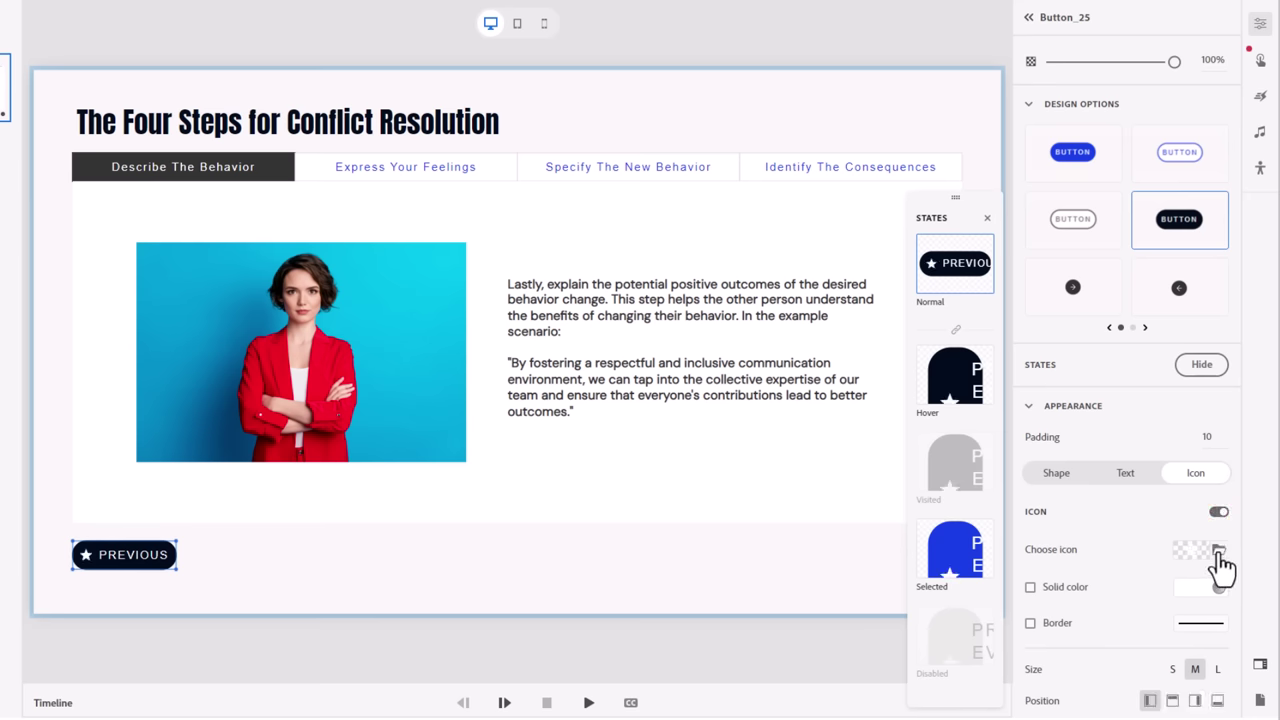
Replace the PREVIOUS button's default star with the skip-back icon from Assets
click(1219, 551)
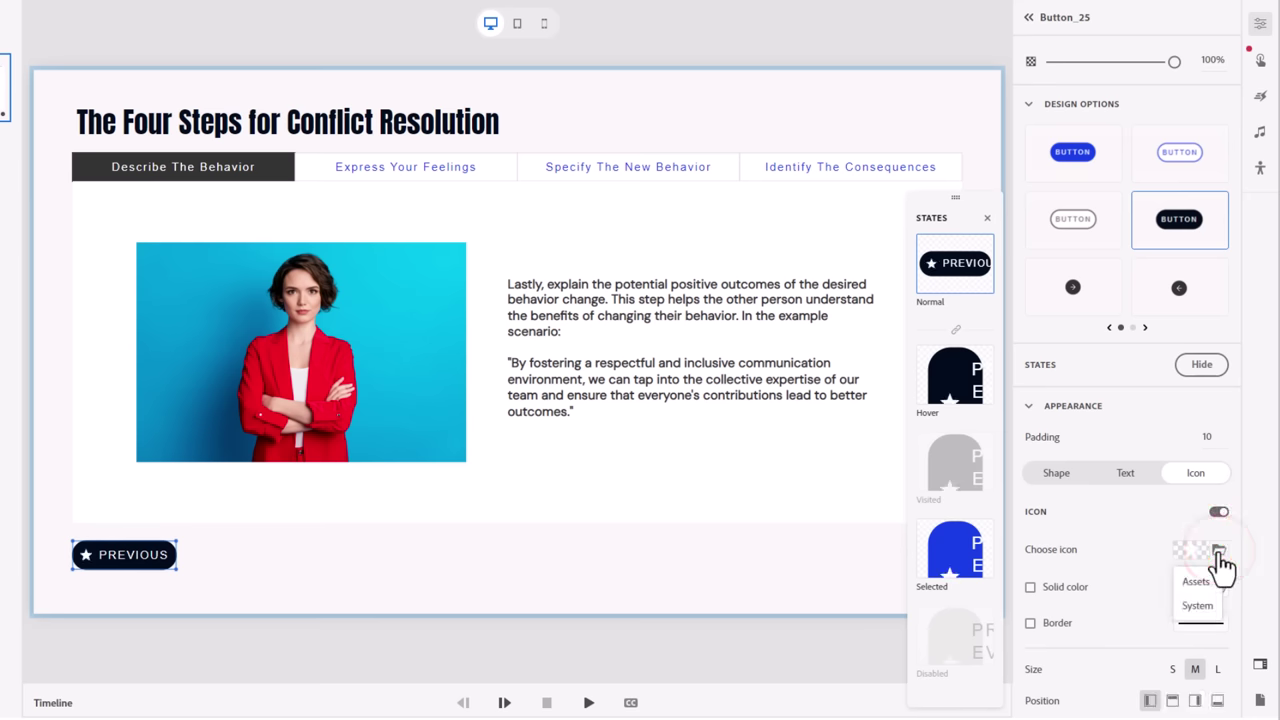
click(1198, 581)
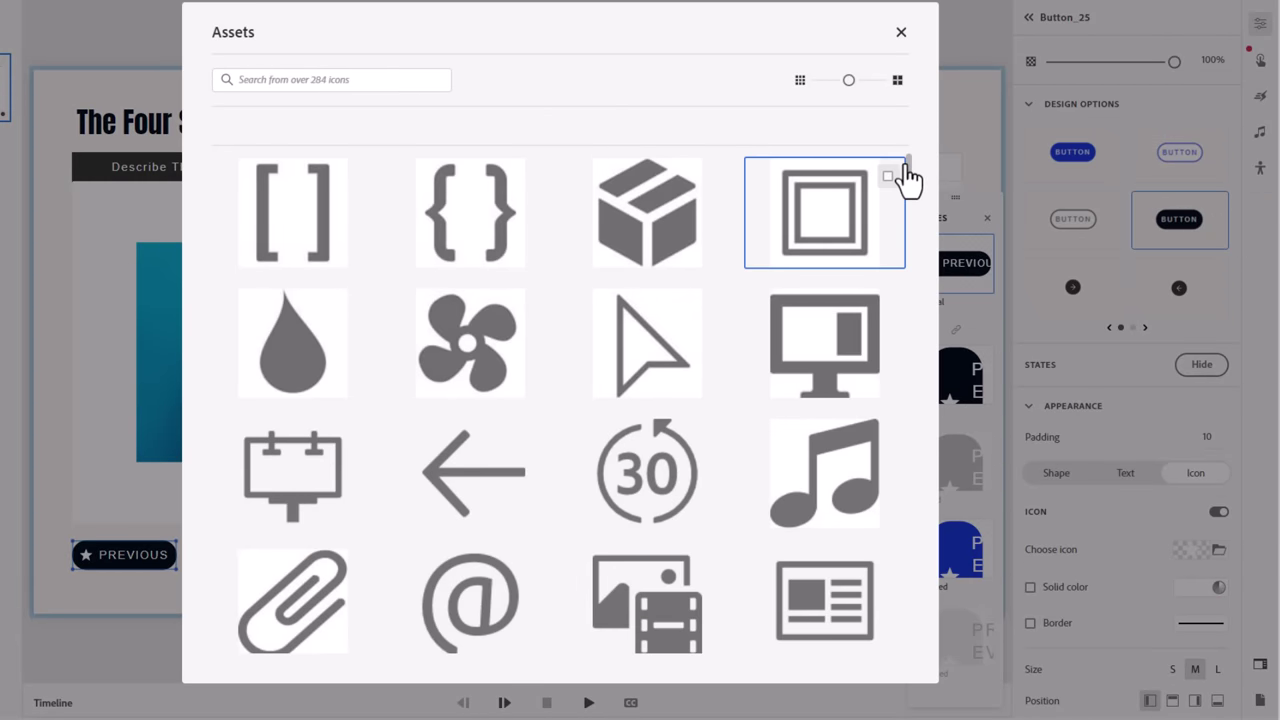
drag(908, 166, 920, 674)
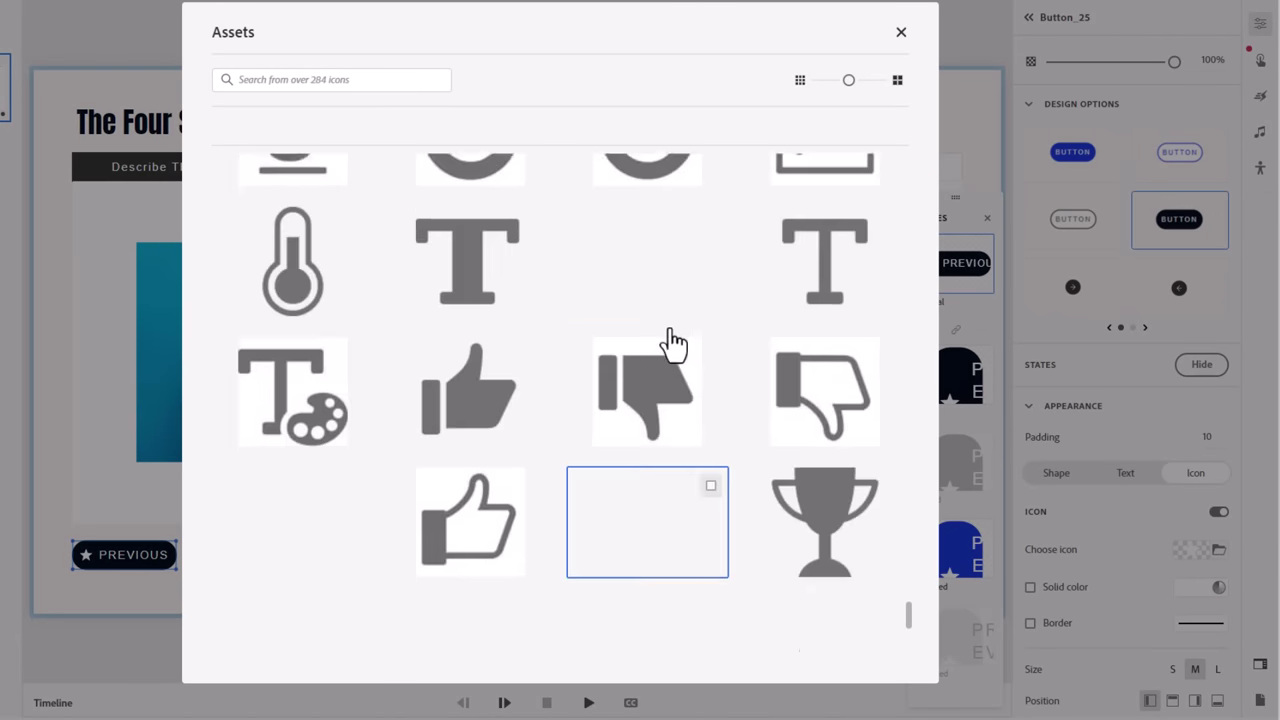
scroll(727, 341, down, 4)
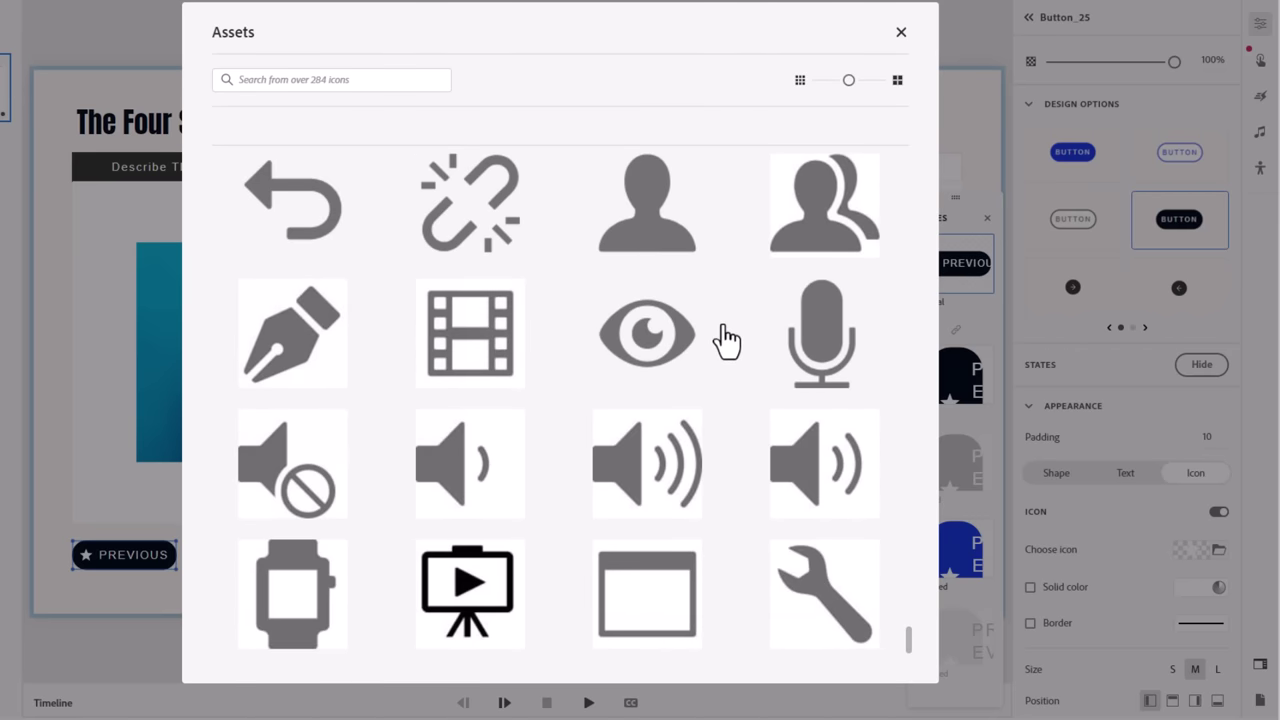
scroll(725, 341, up, 4)
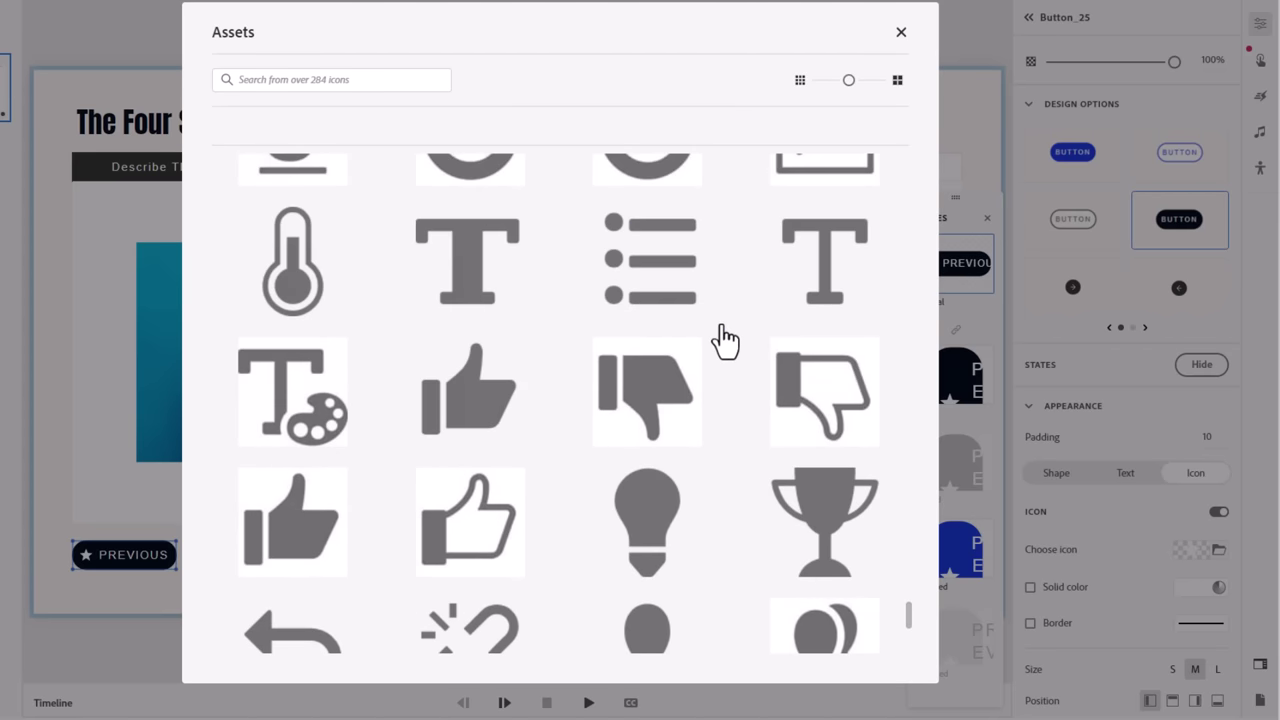
scroll(486, 434, up, 8)
click(309, 491)
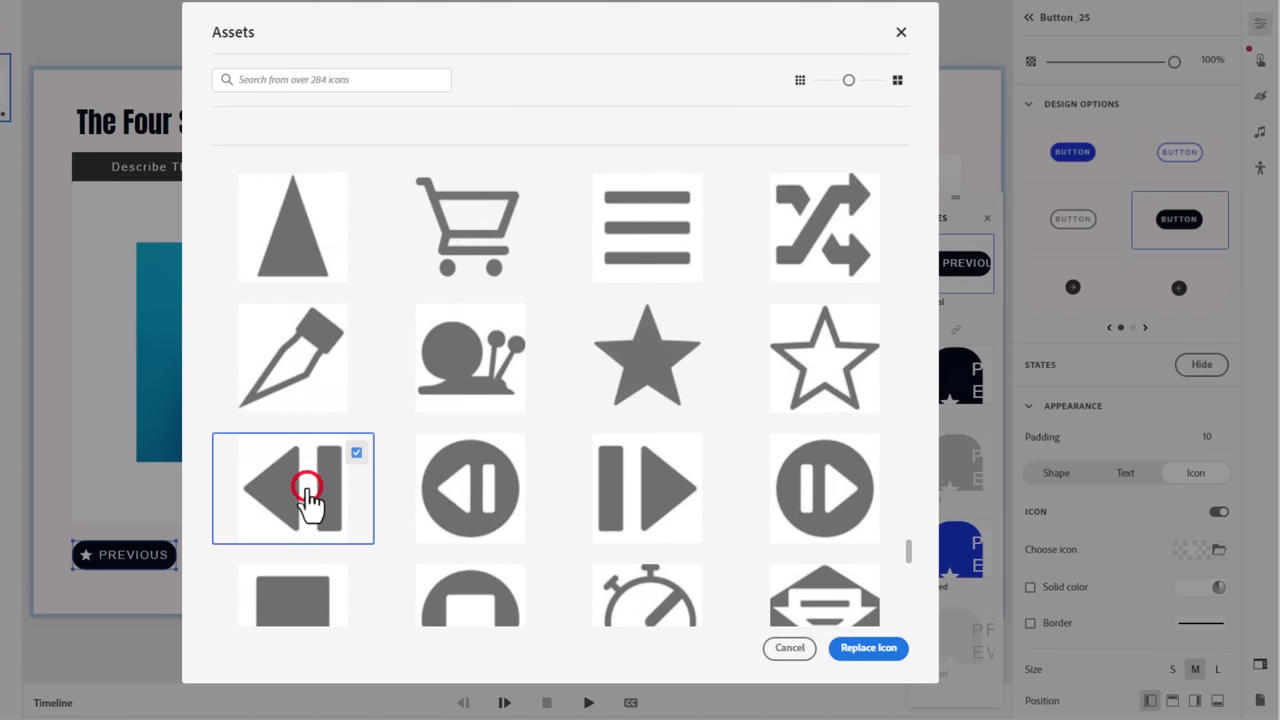
click(880, 648)
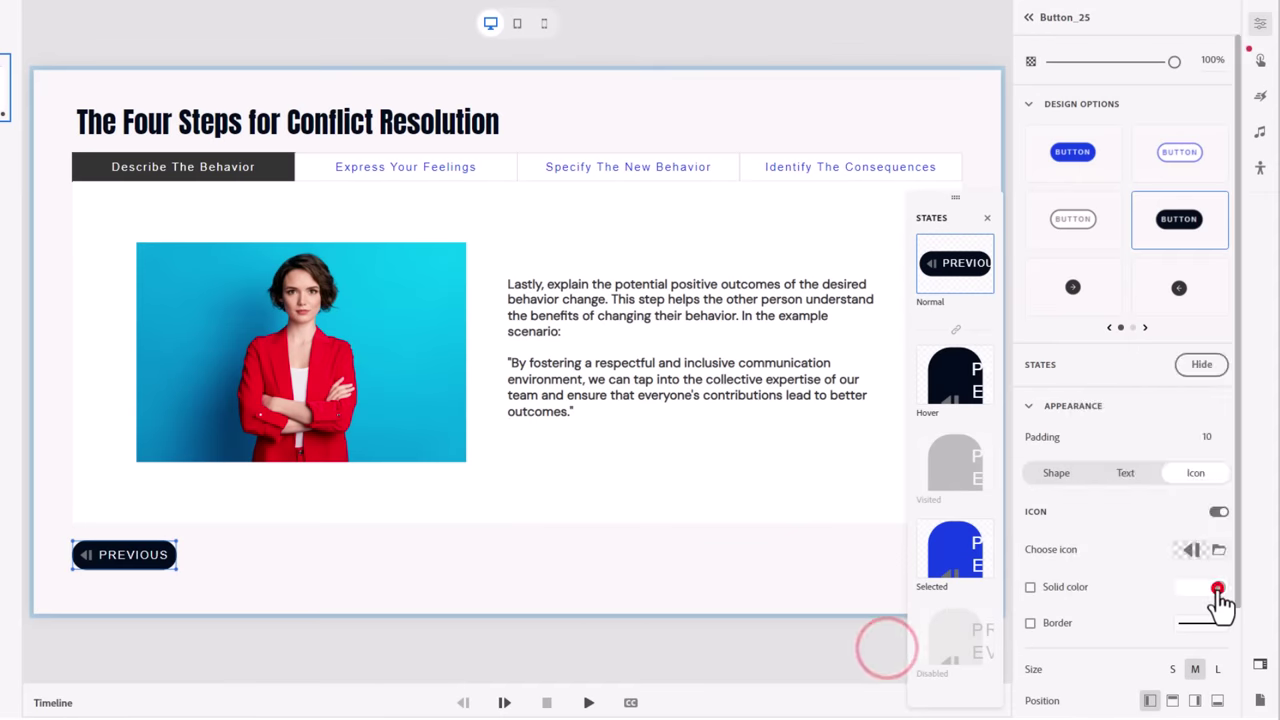
Give the skip-back icon a solid white colour
click(1218, 588)
click(1098, 414)
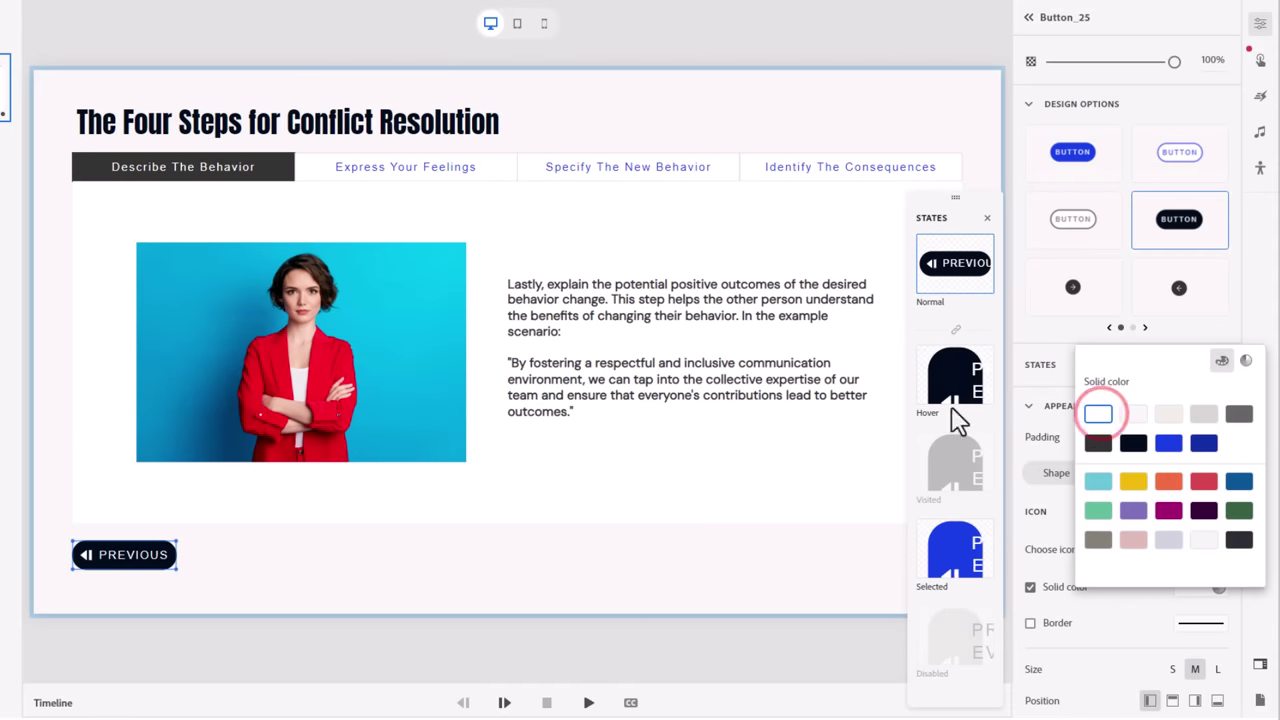
click(806, 566)
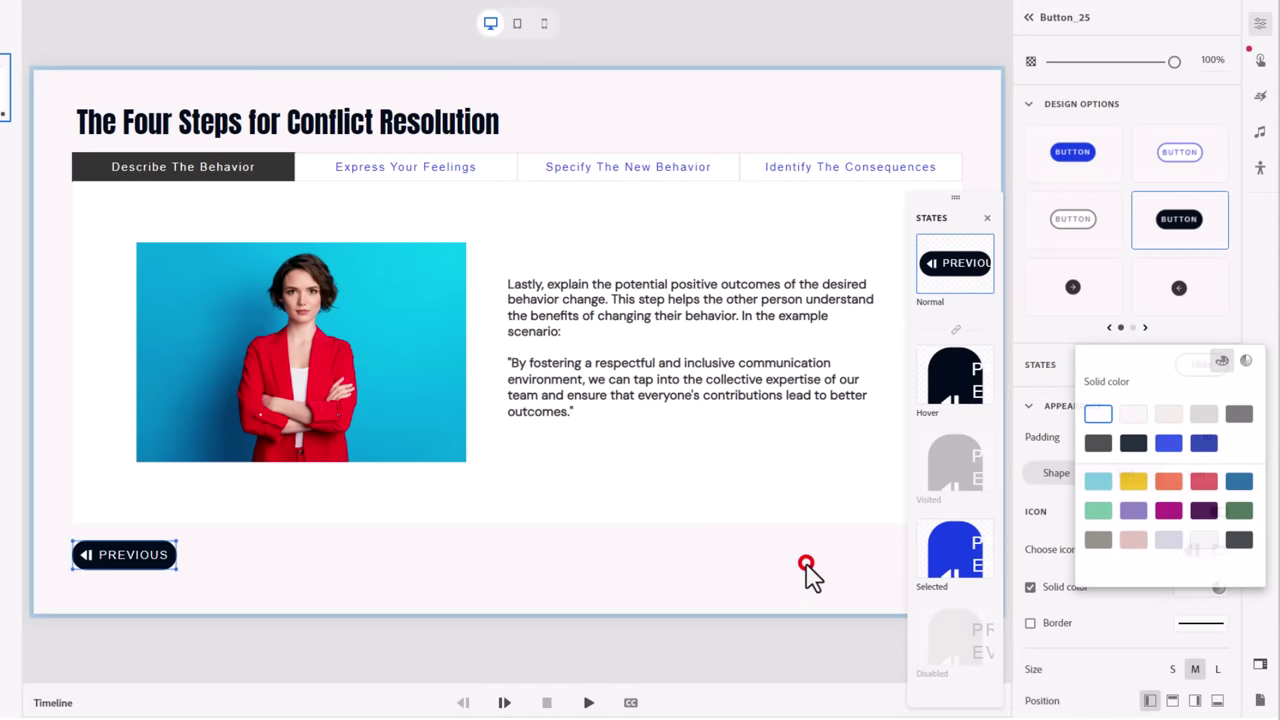
Restyle the next arrow as a black rounded NEXT button and enable its icon
click(850, 576)
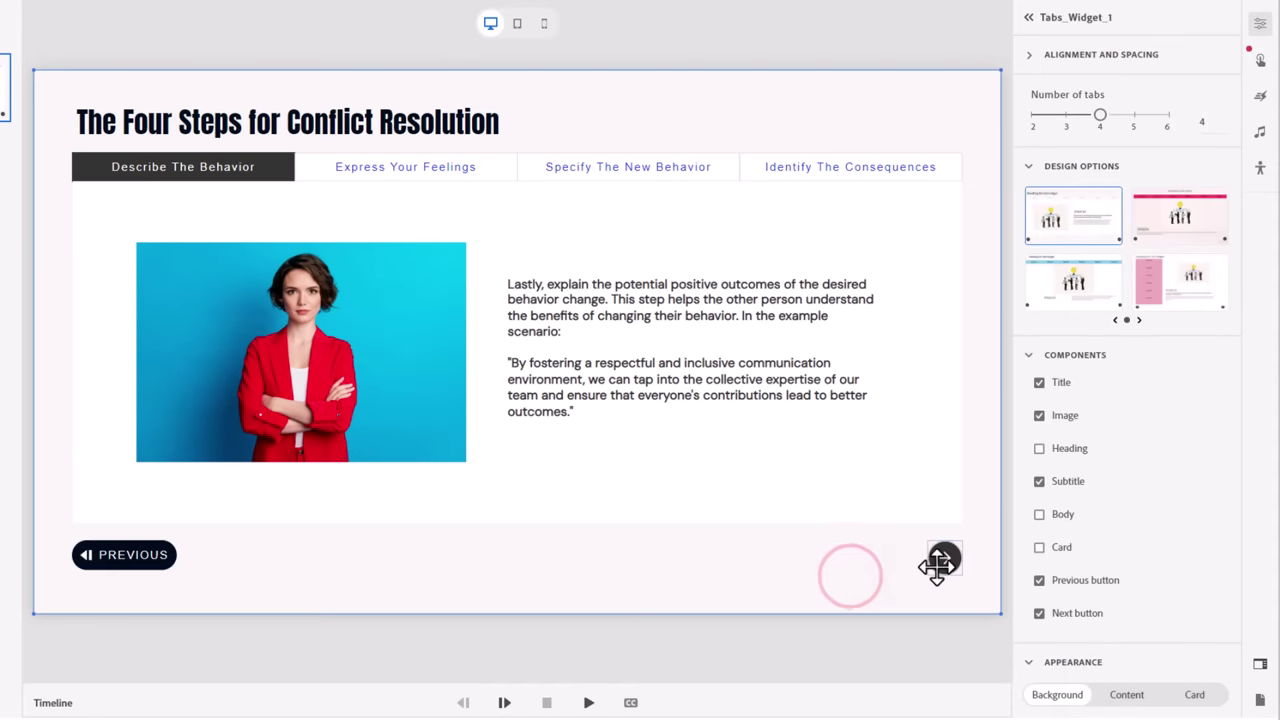
click(937, 565)
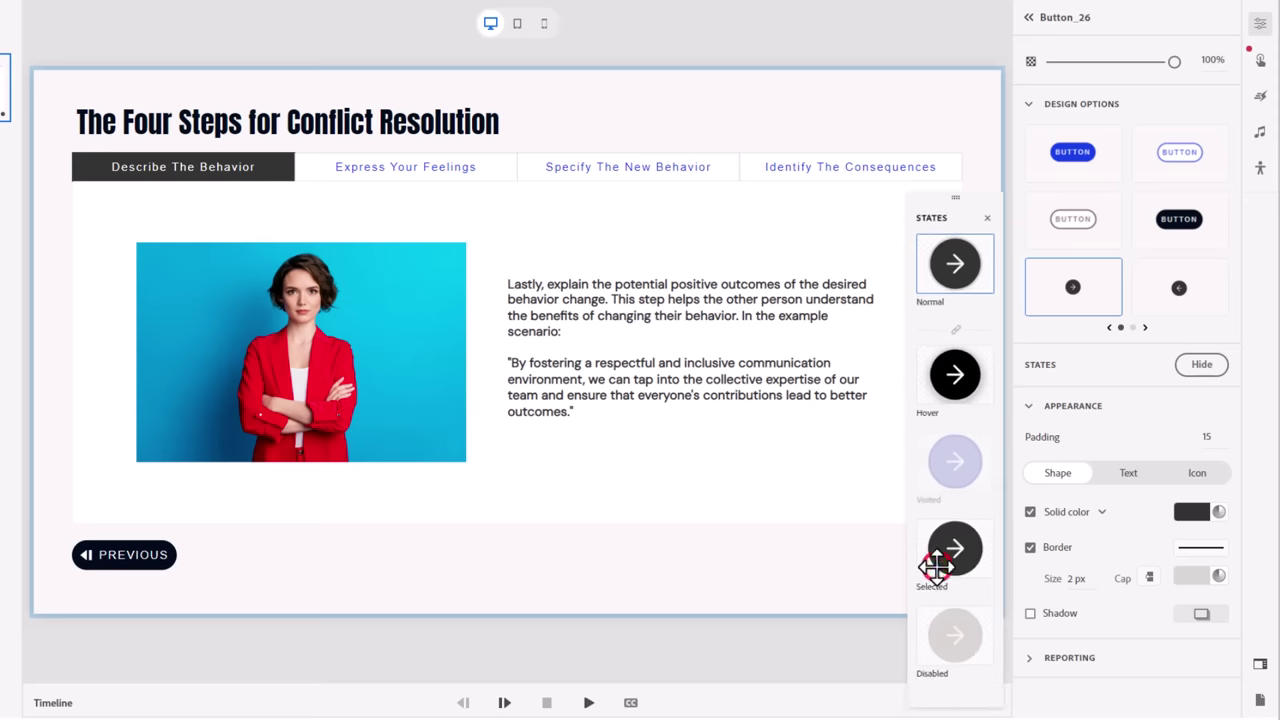
click(1190, 224)
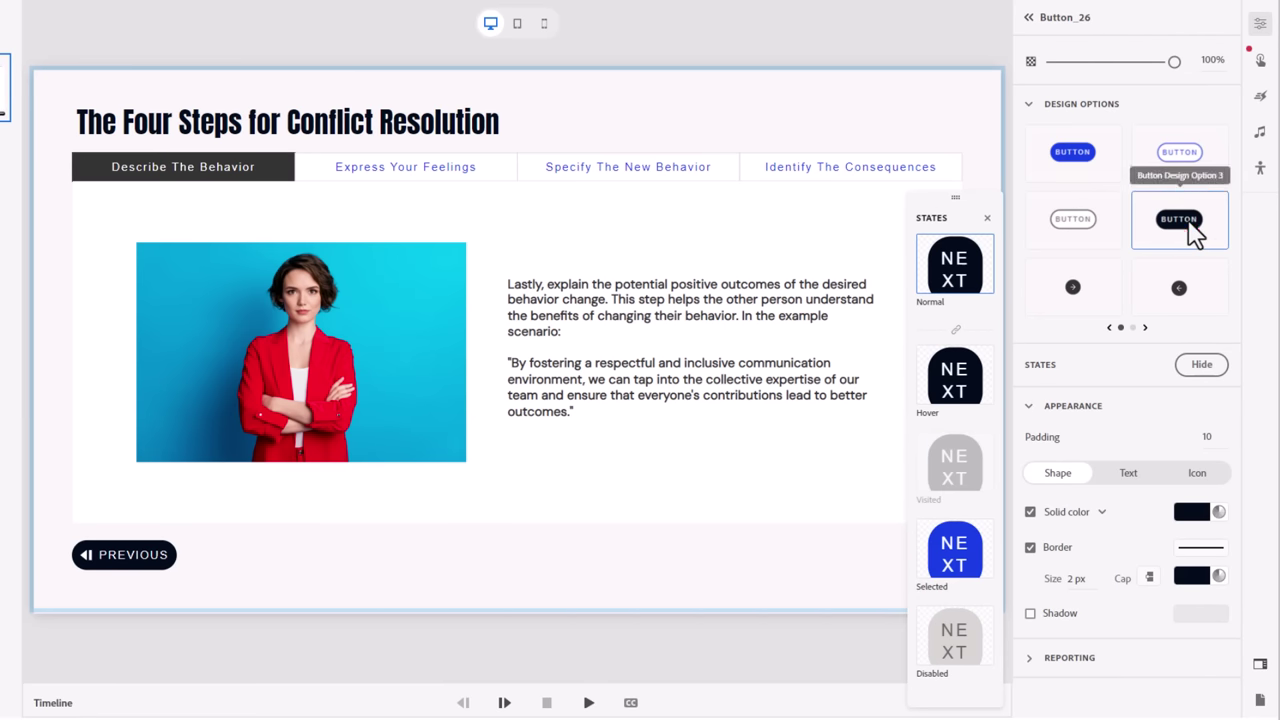
click(1201, 476)
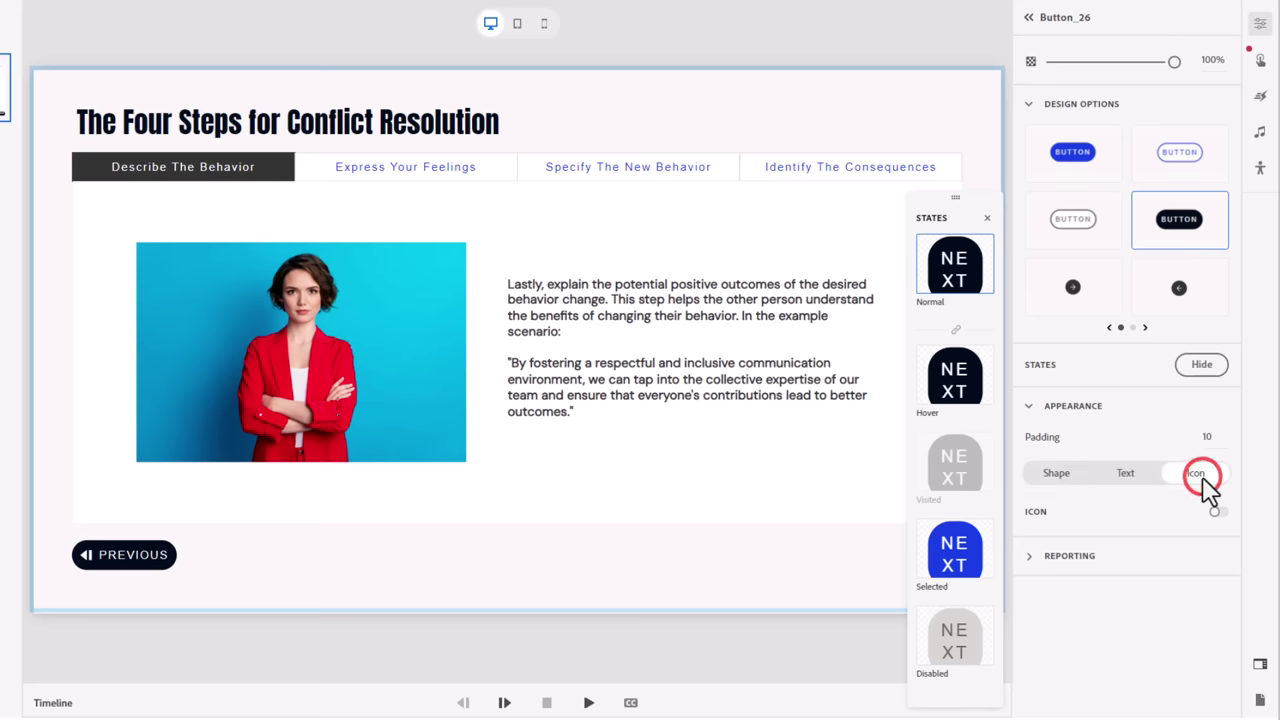
click(1216, 511)
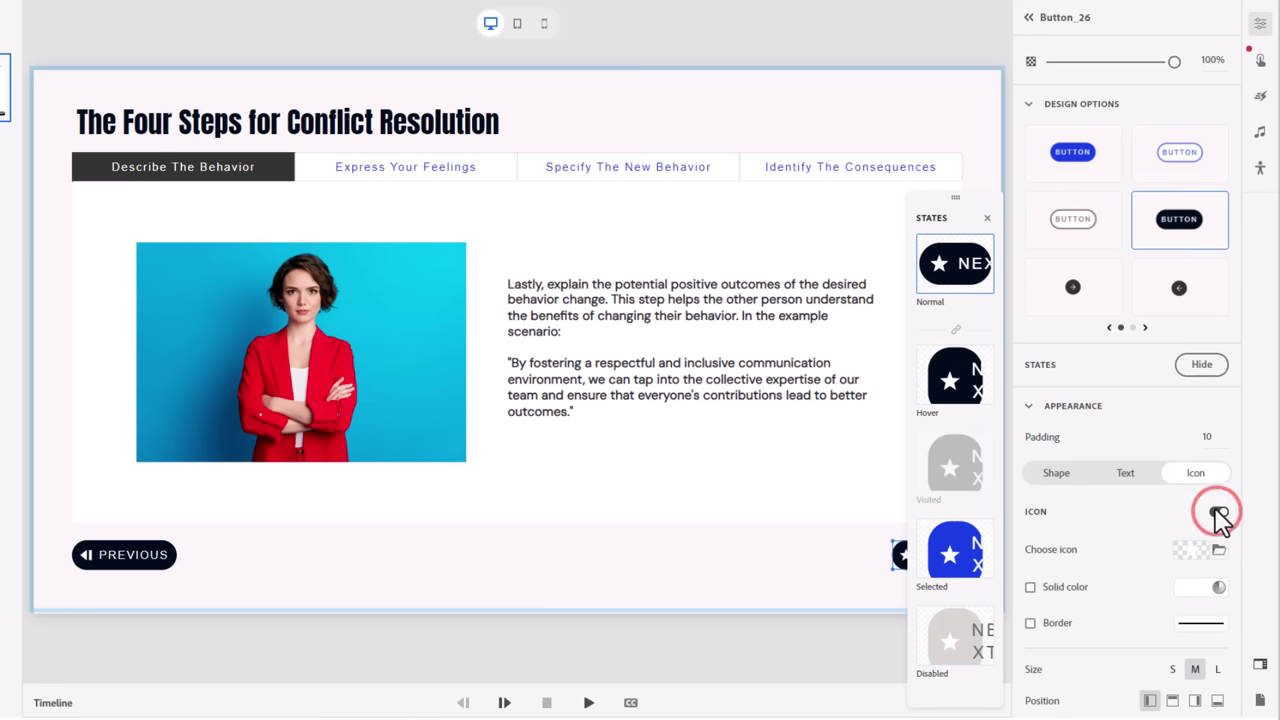
Replace the NEXT button's icon with the play-next icon from Assets
click(1221, 550)
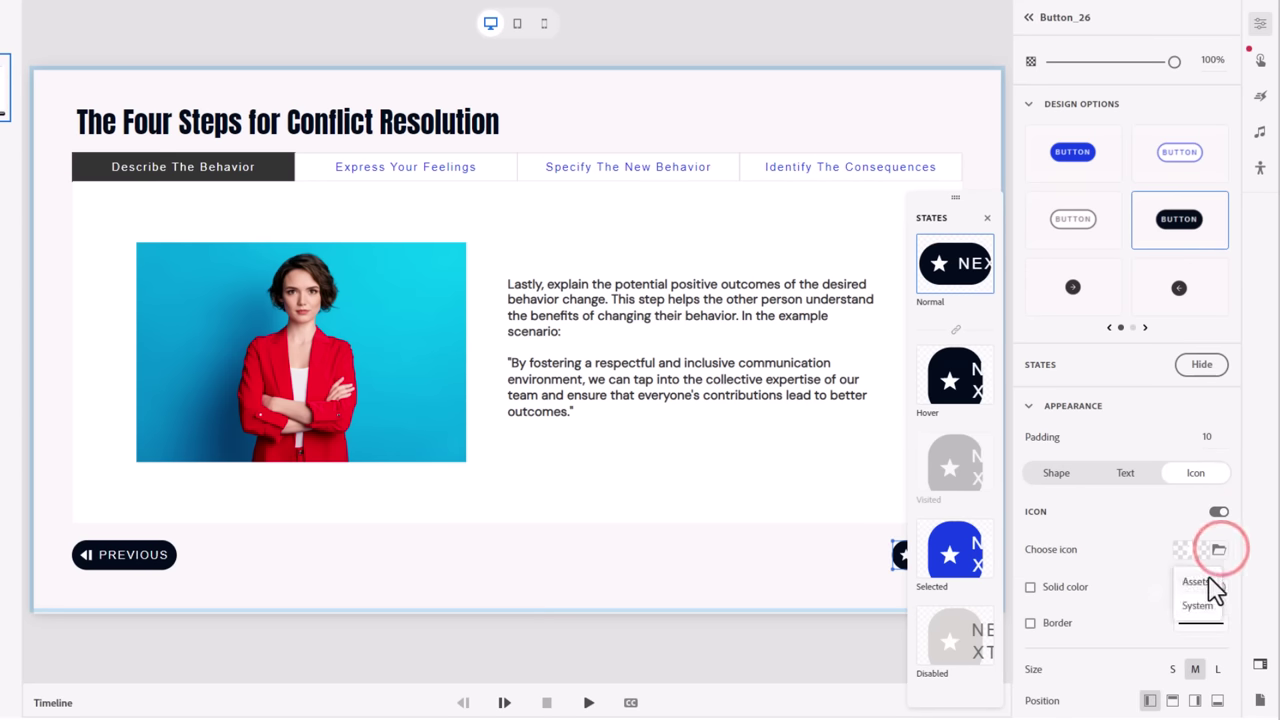
click(1205, 581)
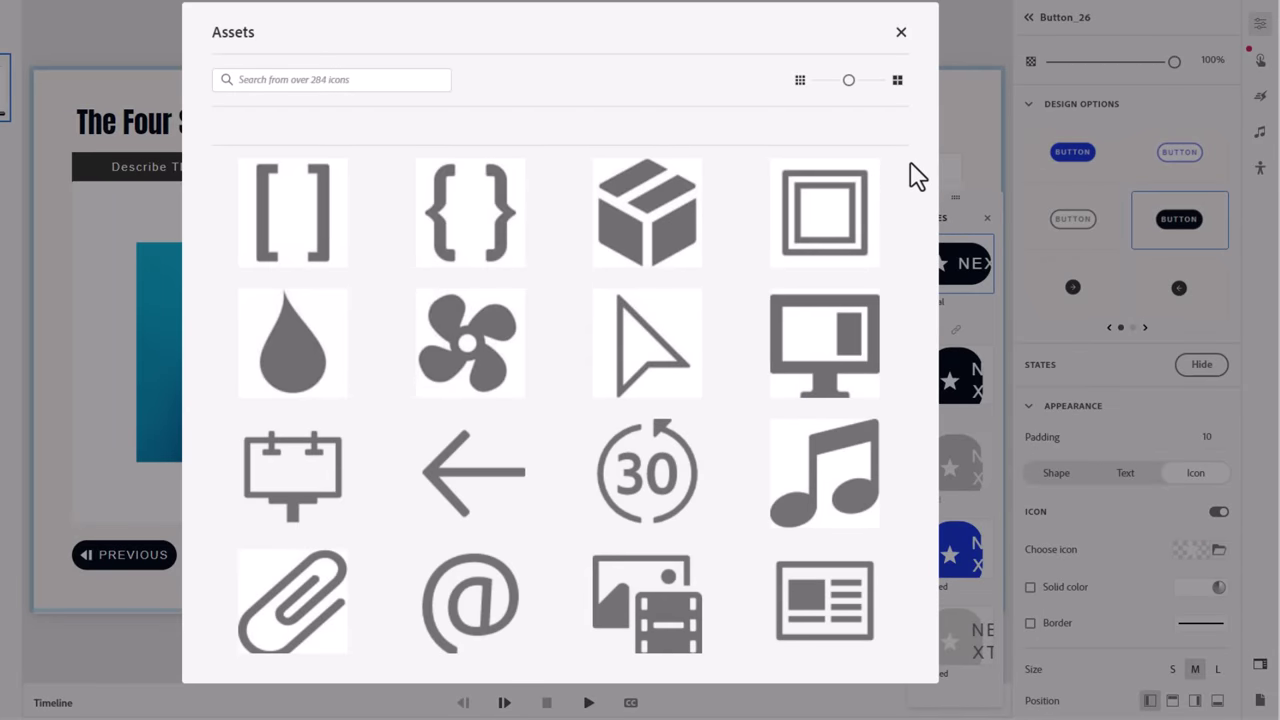
drag(906, 166, 908, 586)
click(630, 240)
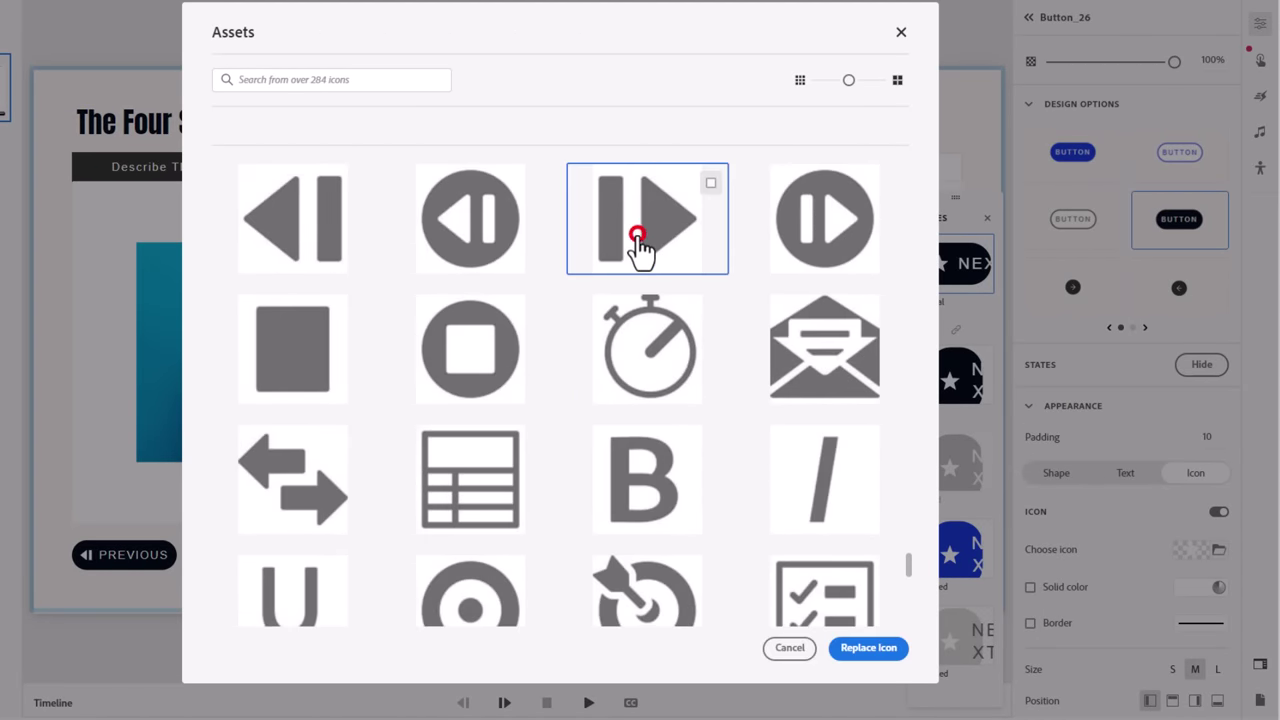
click(889, 648)
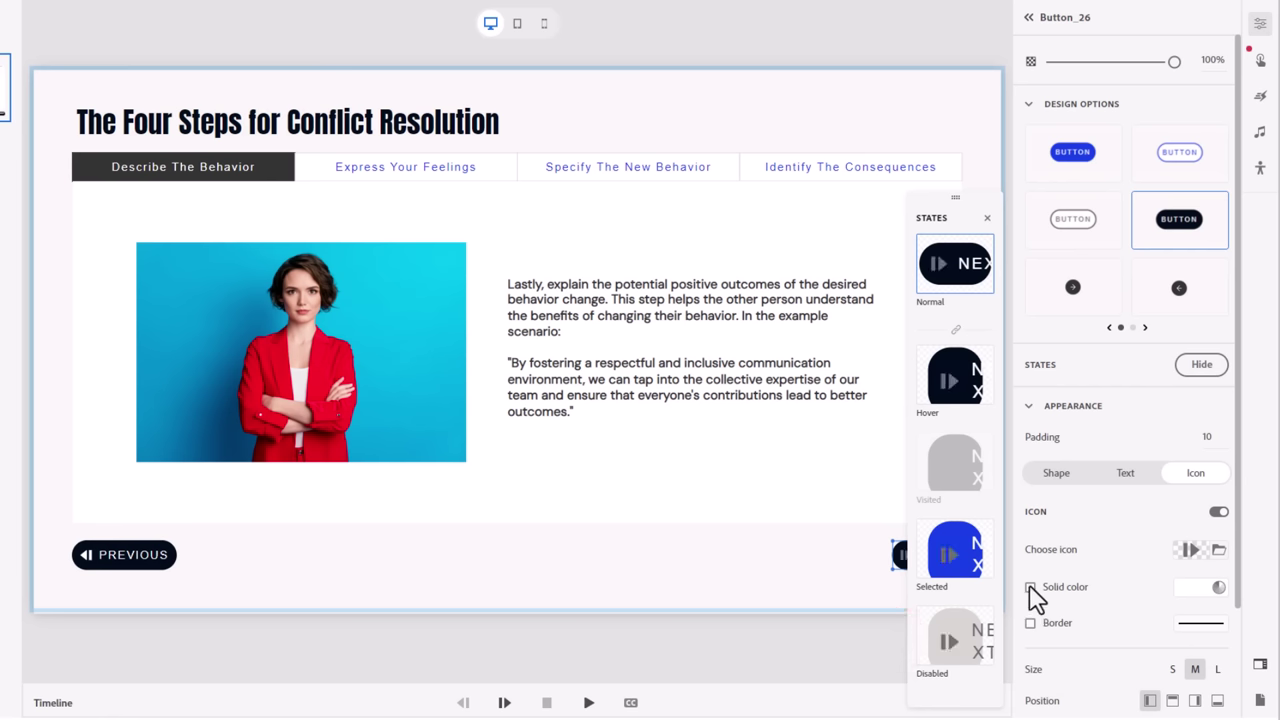
click(1200, 366)
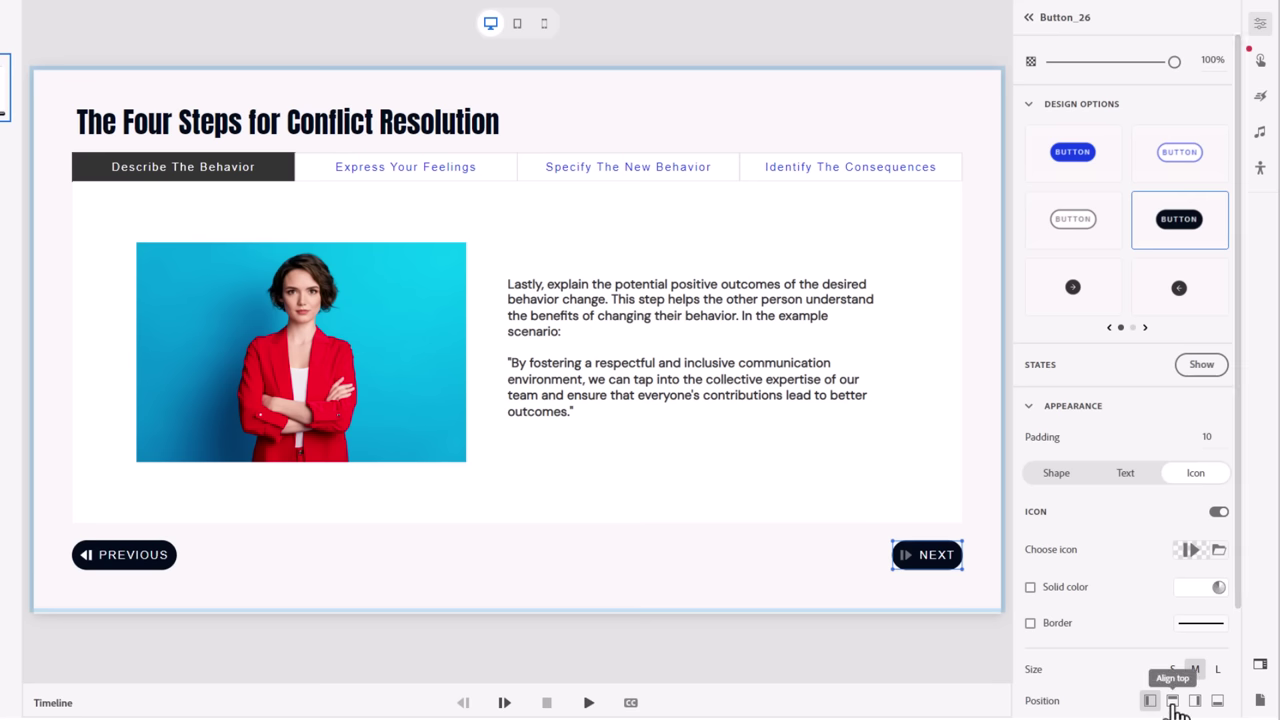
Position the NEXT icon to the right of its label and make it solid white
click(1194, 701)
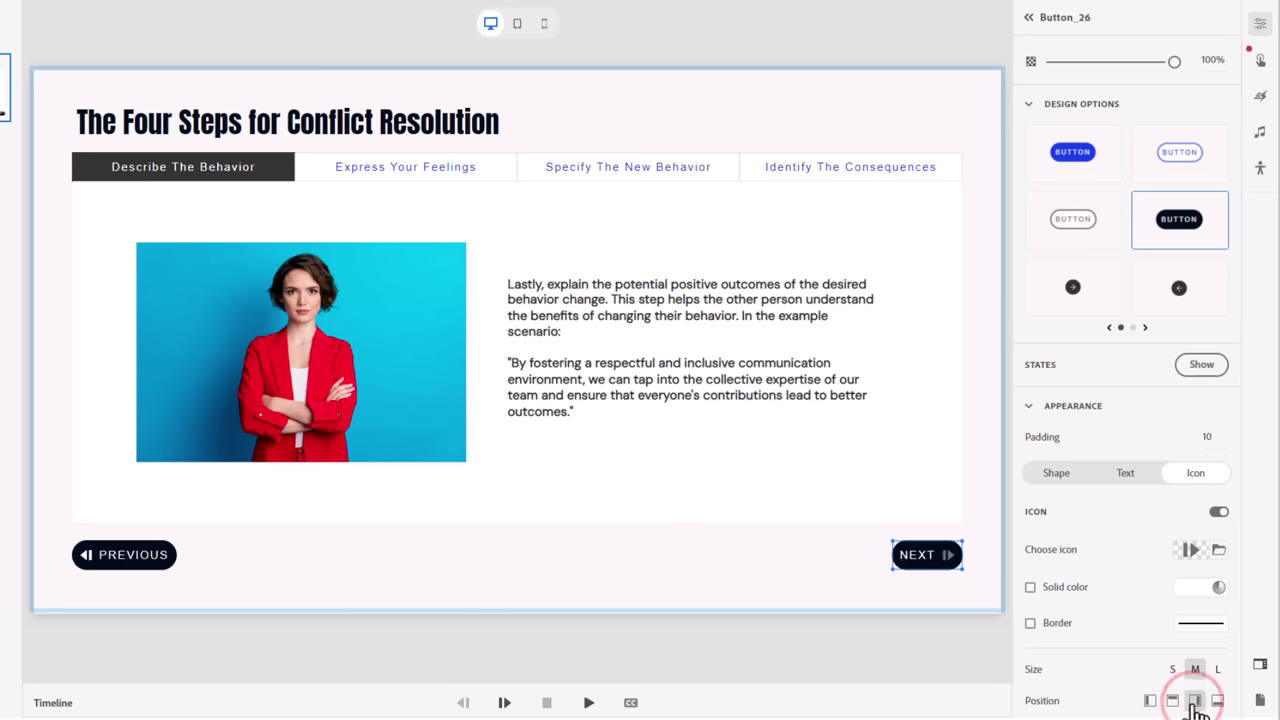
click(1204, 589)
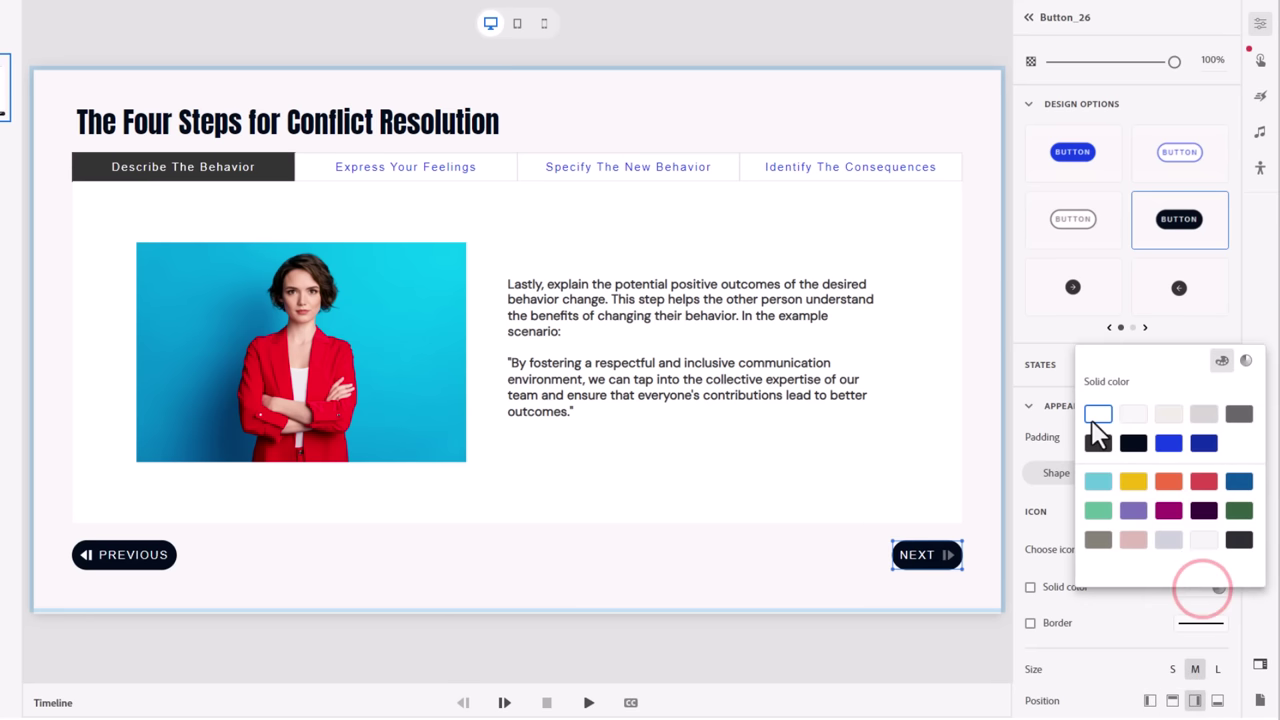
click(1097, 414)
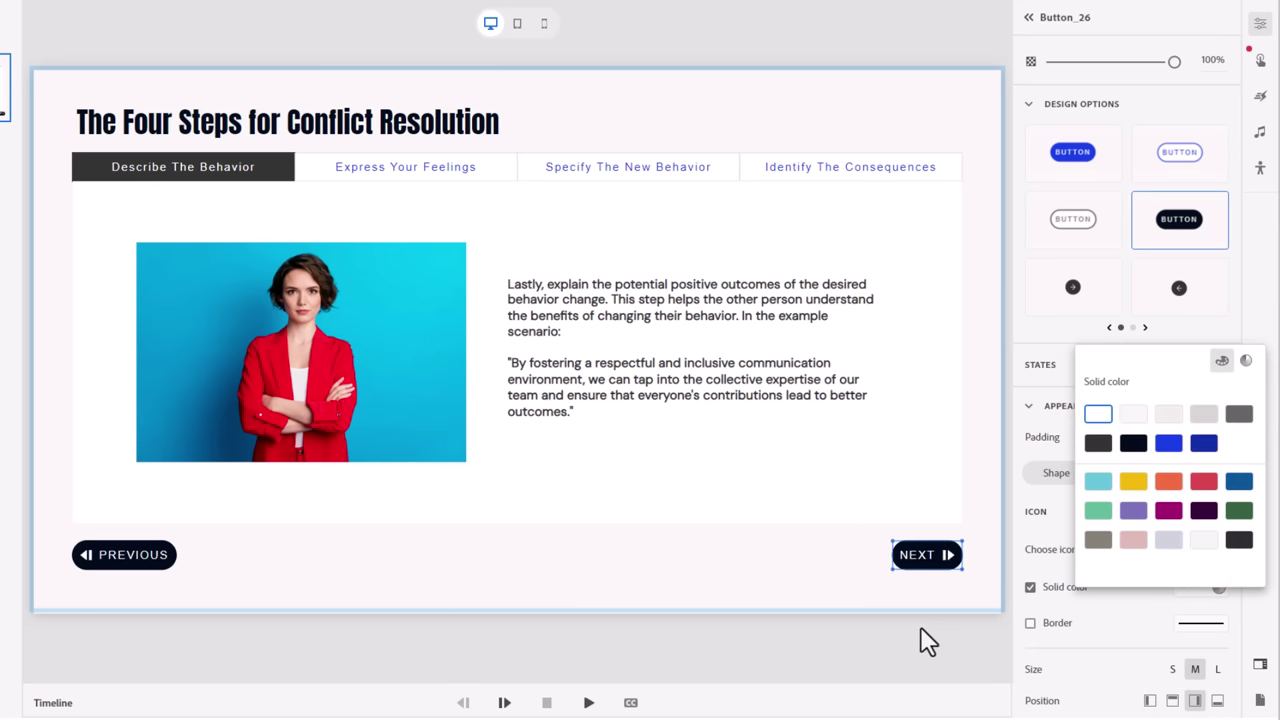
click(358, 274)
Click through the four tabs in the editor to check each one's photo and text
click(258, 167)
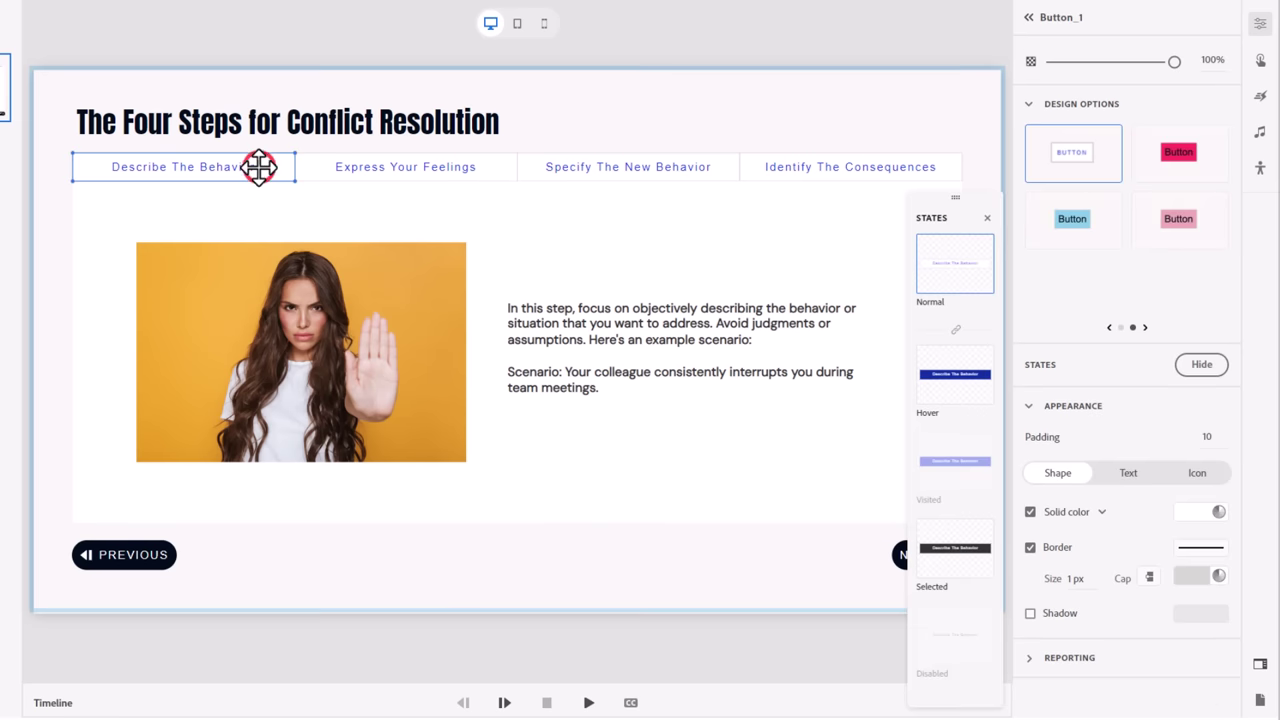
click(384, 172)
click(609, 172)
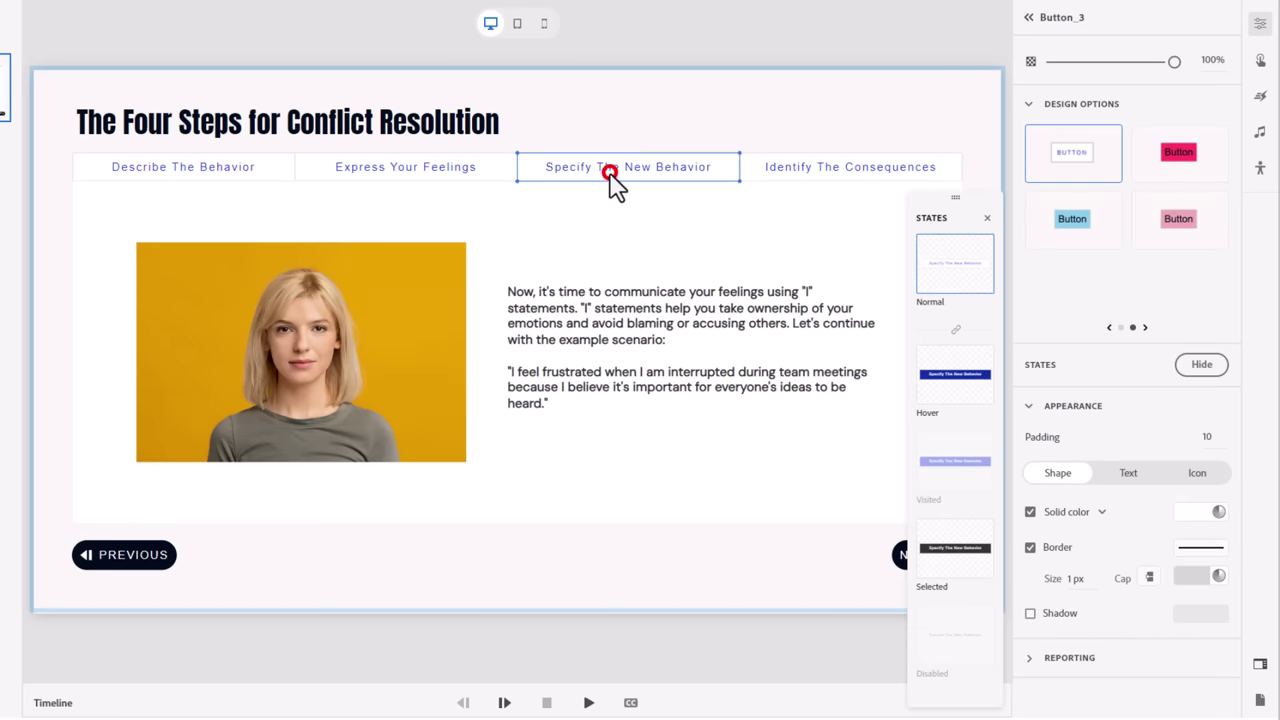
click(603, 168)
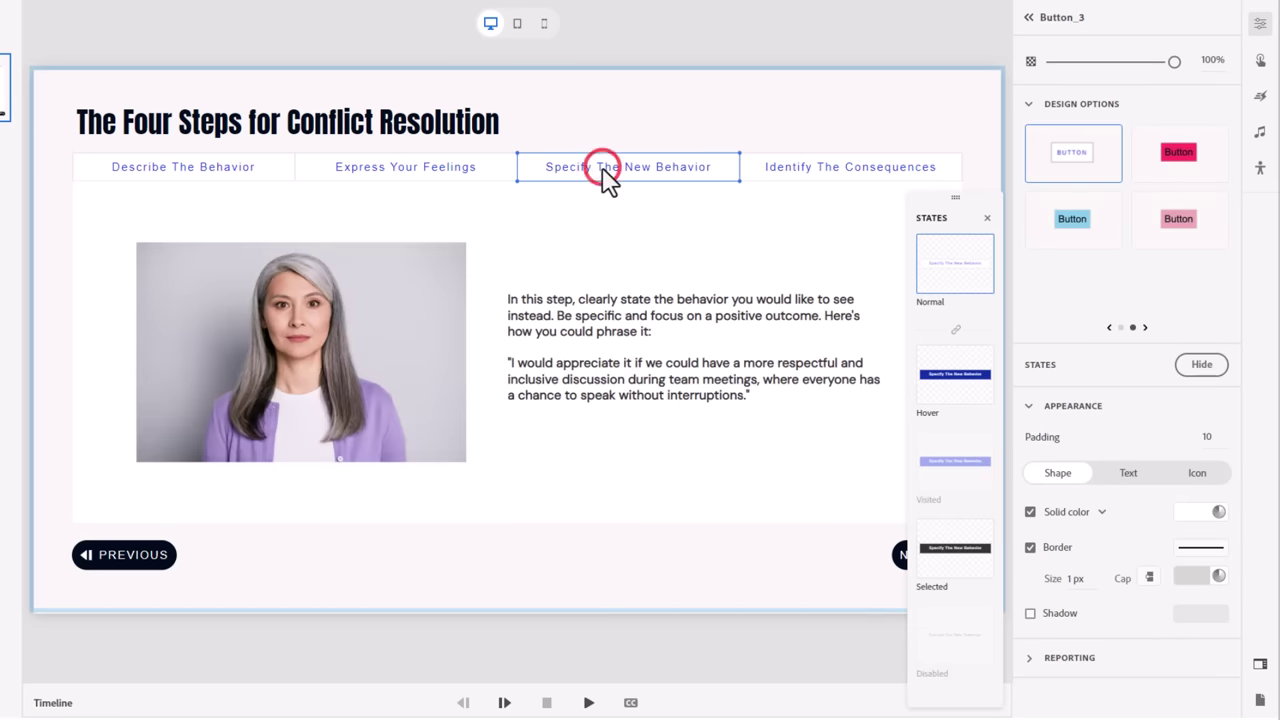
click(786, 180)
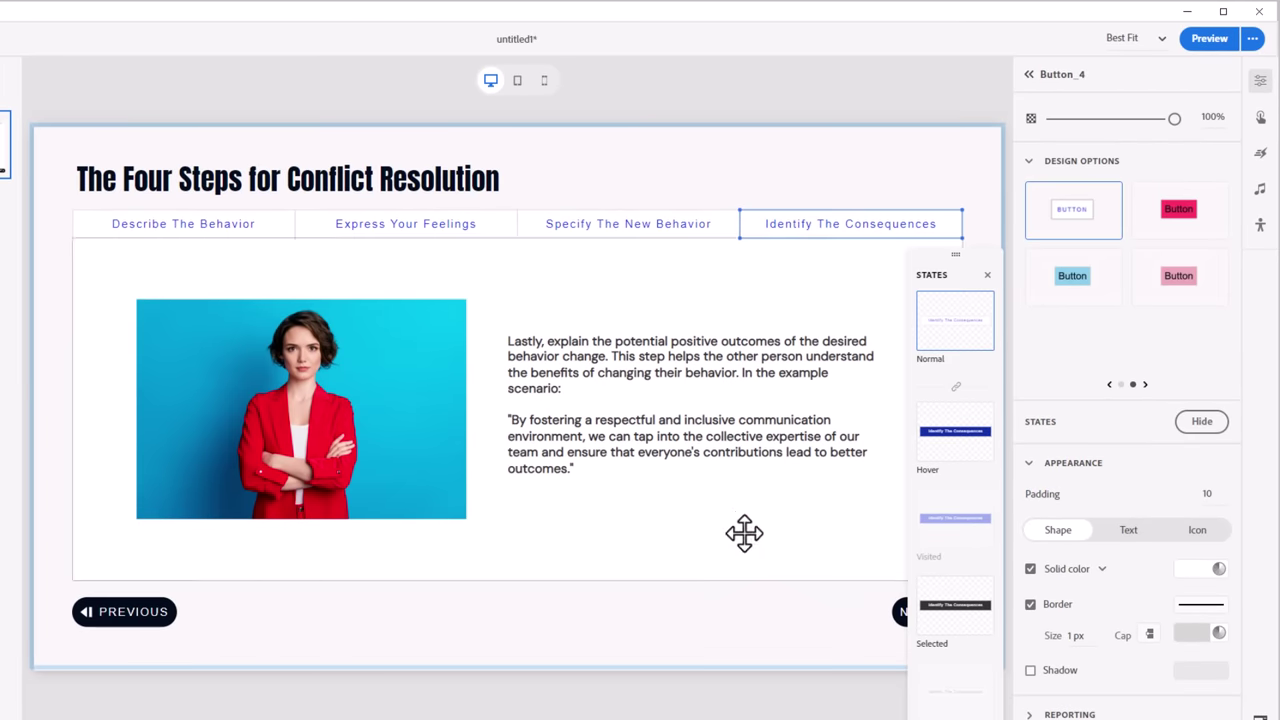
Preview the Tabs widget, switching to Express Your Feelings, Specify The New Behavior and Identify The Consequences
click(1140, 124)
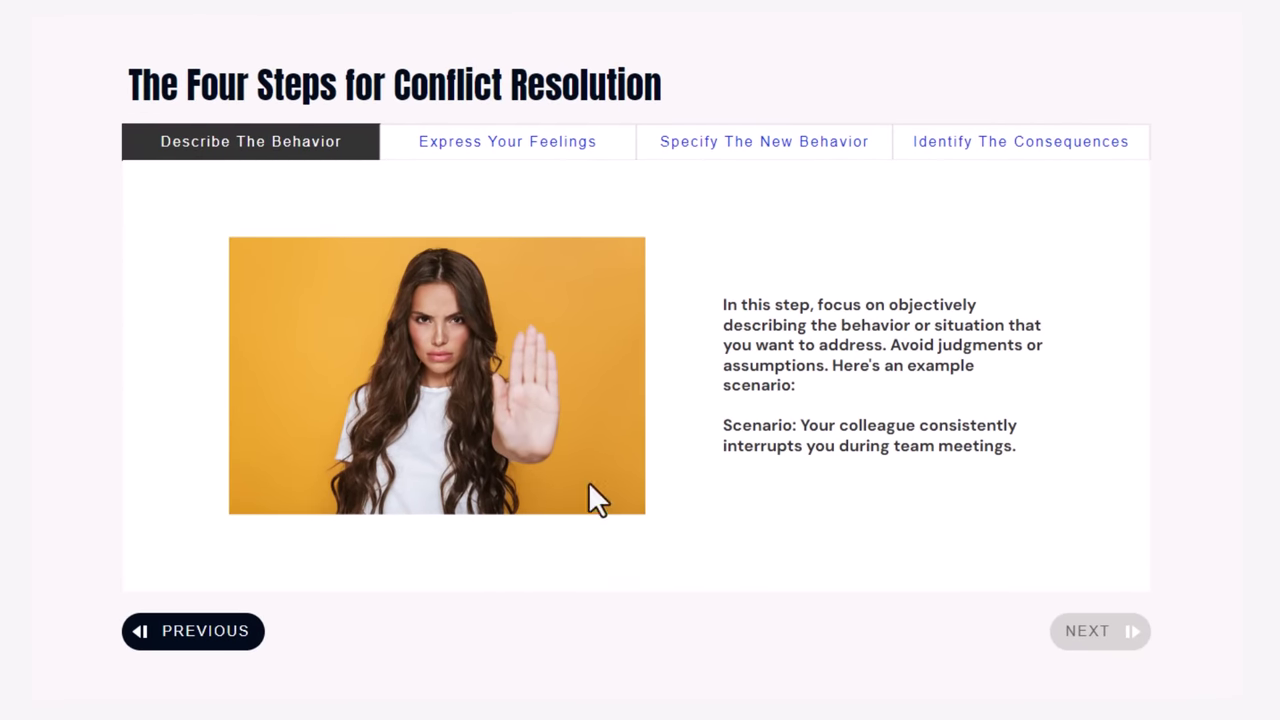
click(505, 145)
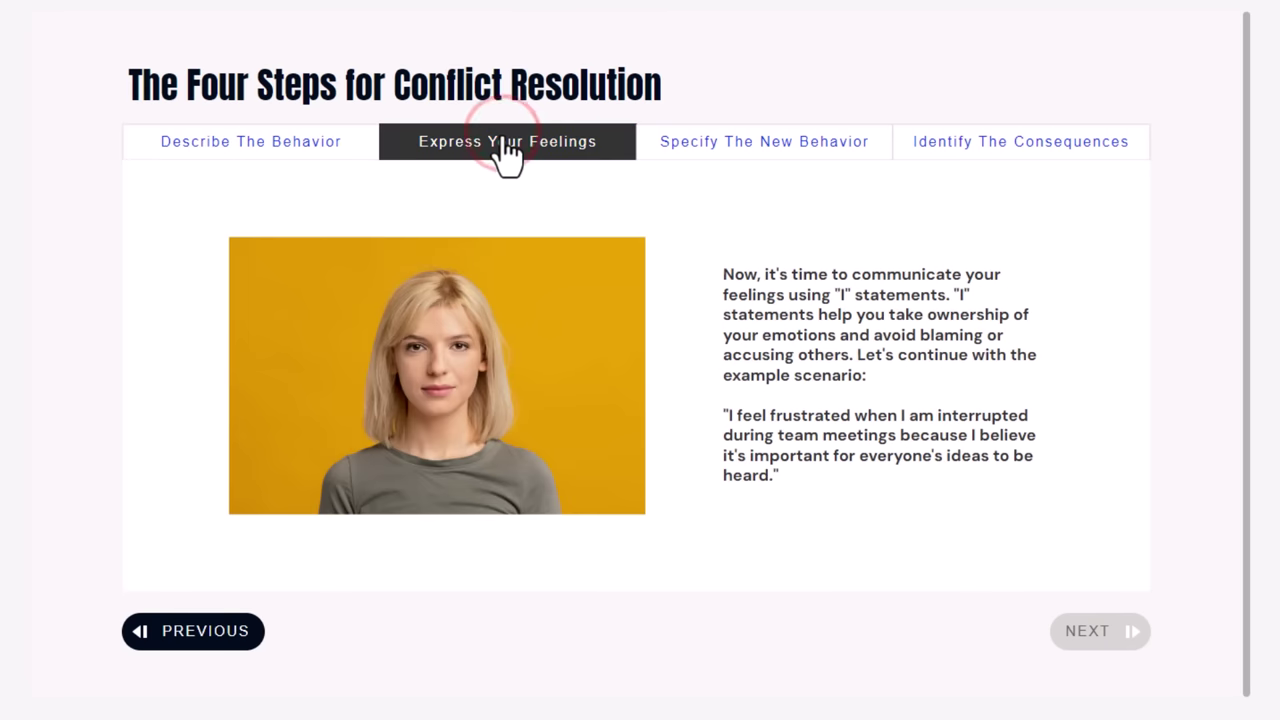
click(740, 147)
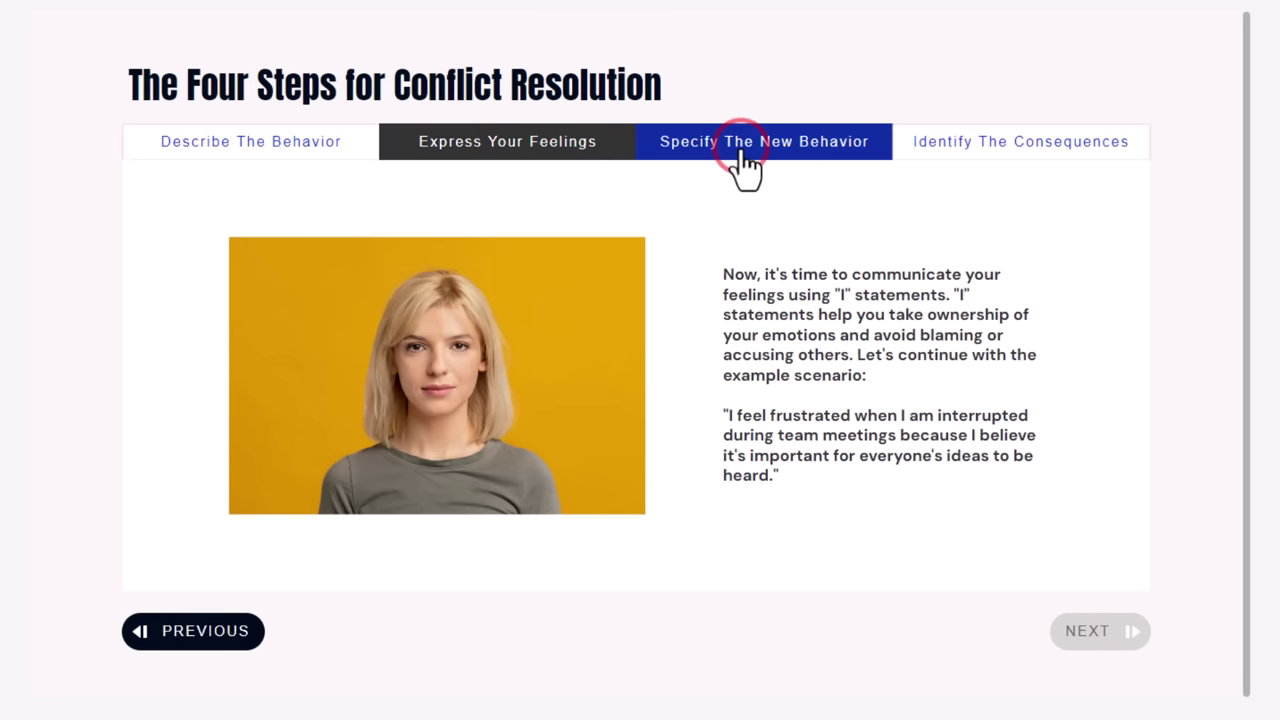
click(1000, 148)
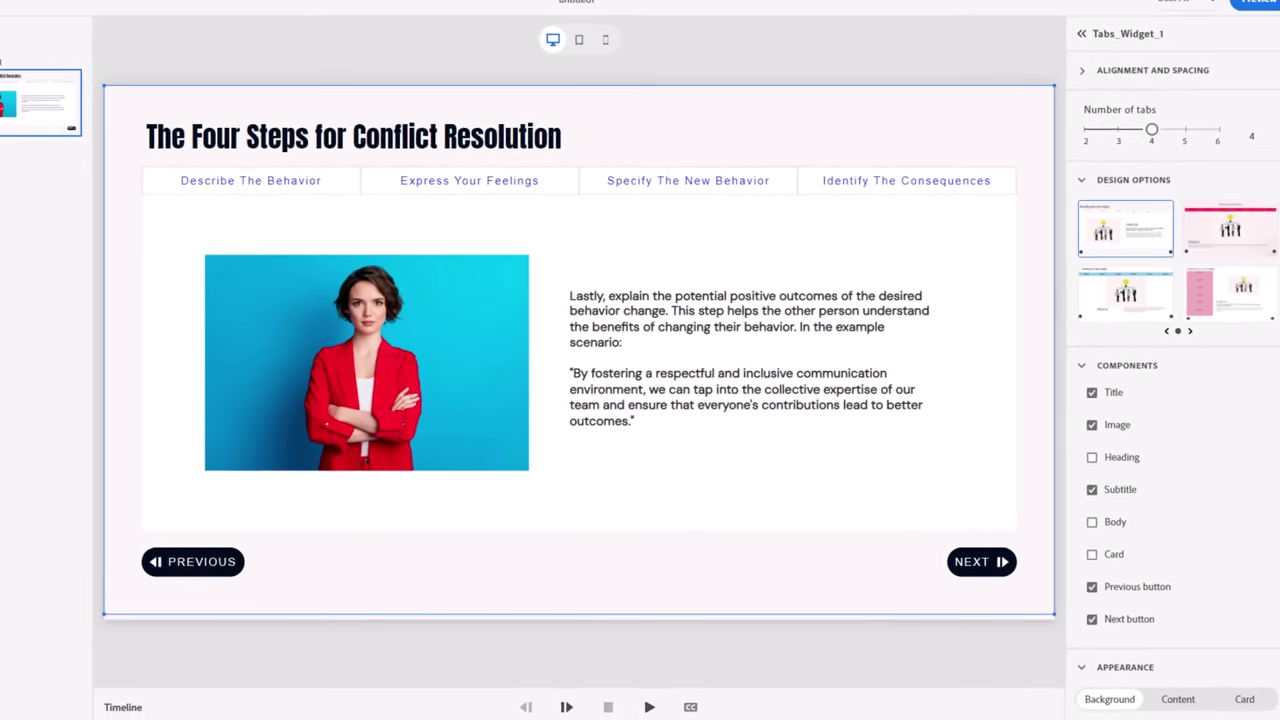
Generate a device preview from the menu beside Preview to get its URL and QR code
click(1254, 35)
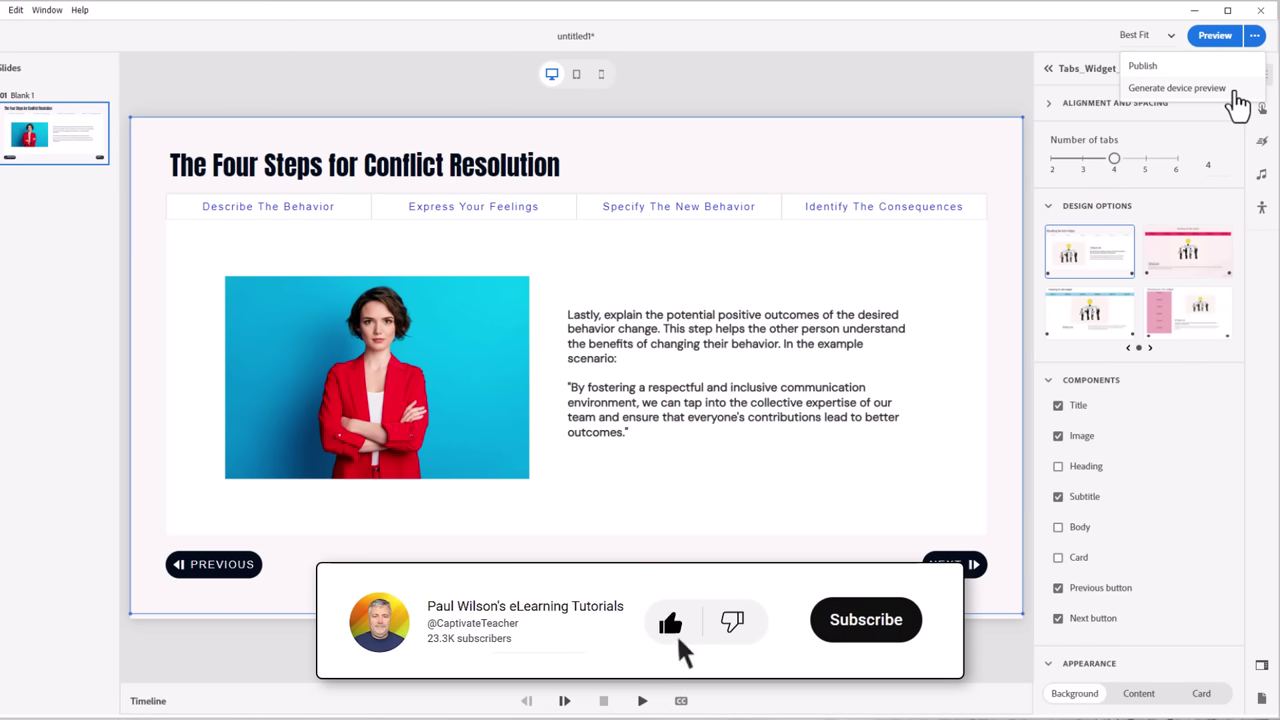
click(1236, 92)
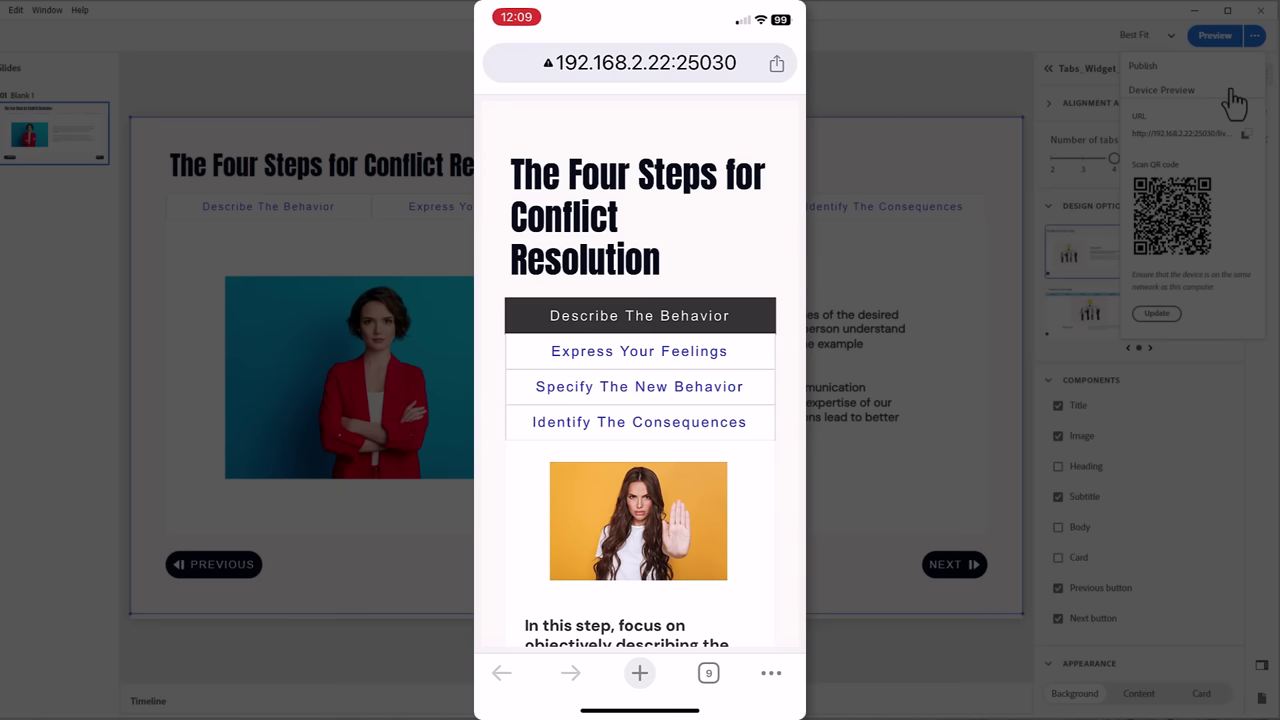
On the phone, scroll the stacked tabs and tap Express Your Feelings, Specify The New Behavior, Identify The Consequences
scroll(640, 380, down, 5)
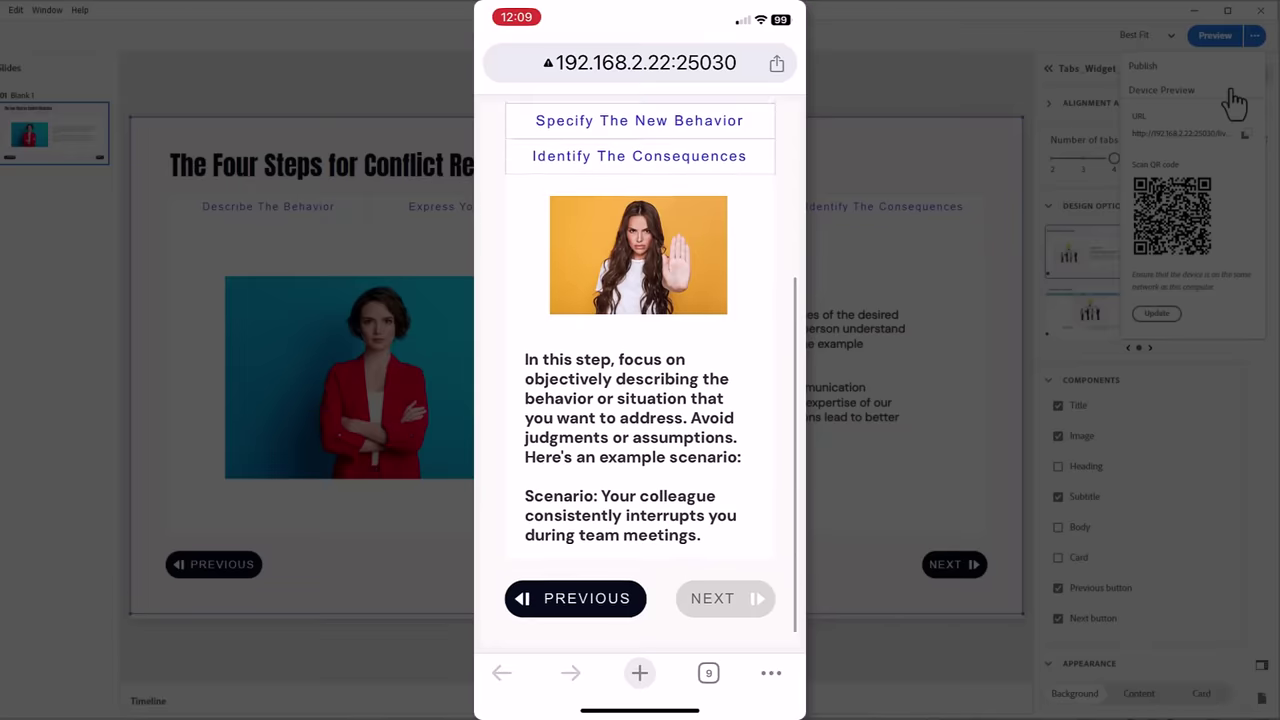
scroll(640, 380, up, 5)
scroll(640, 380, down, 5)
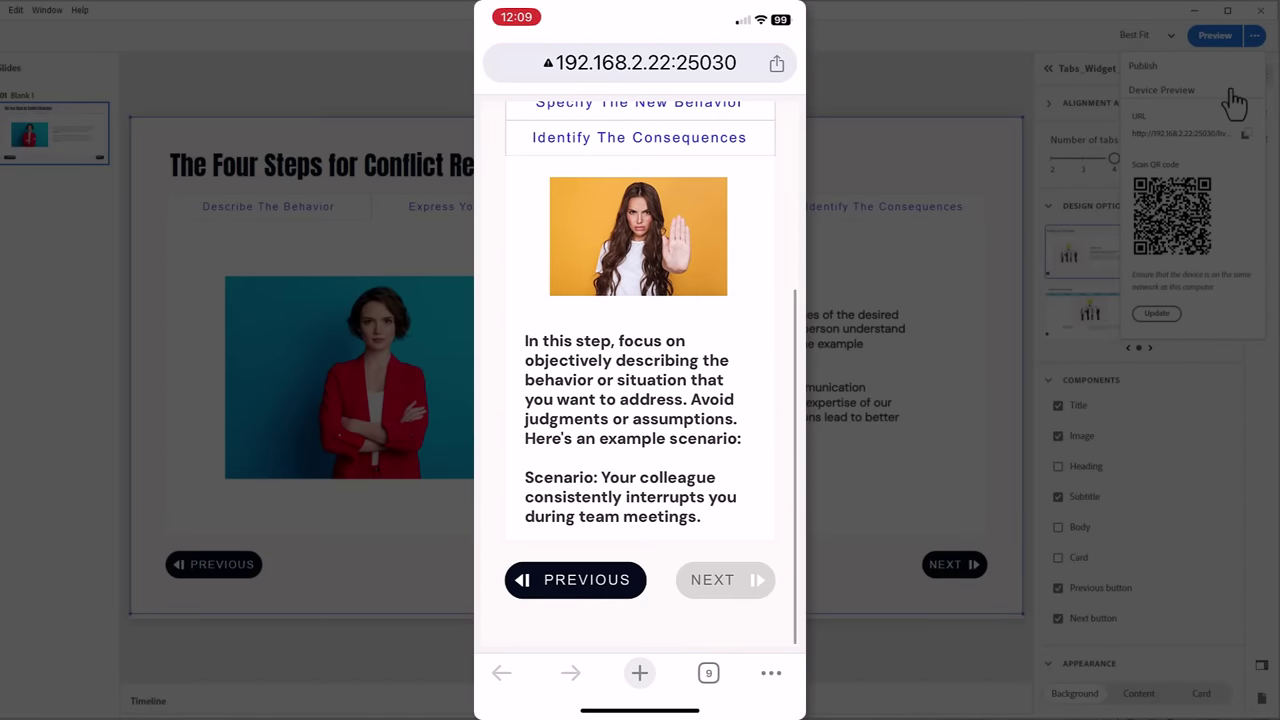
scroll(640, 380, up, 5)
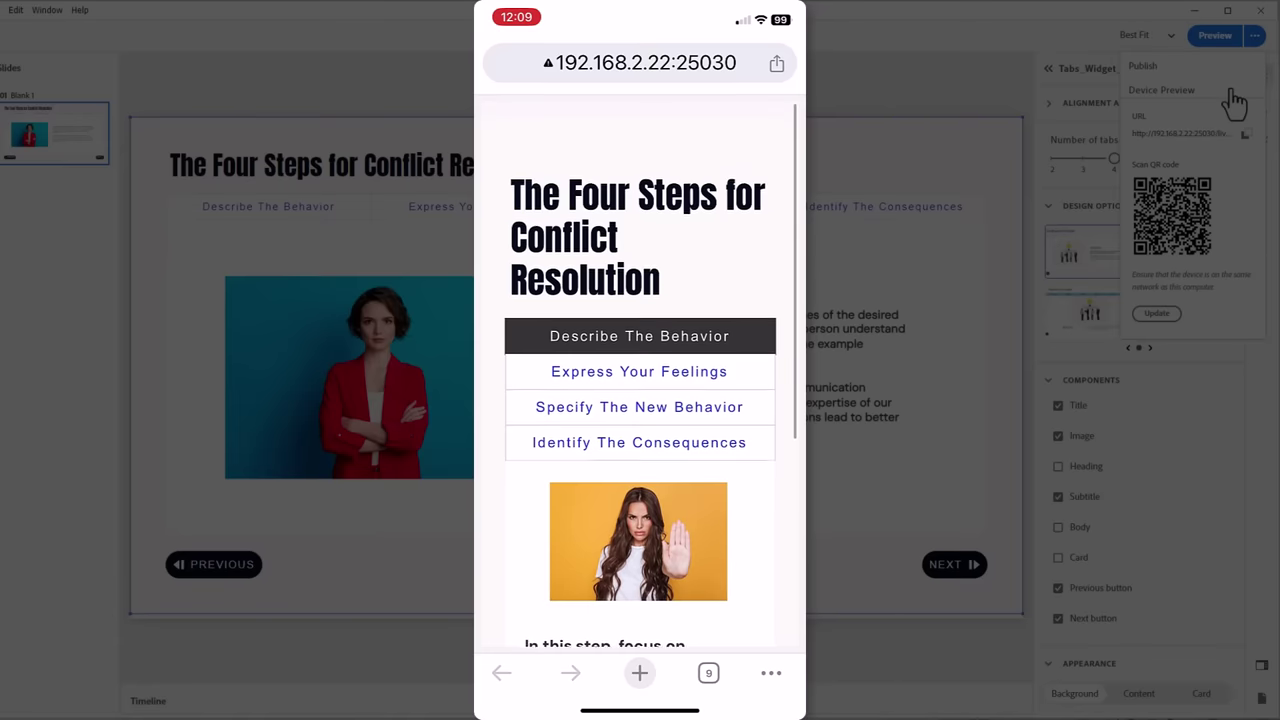
click(639, 351)
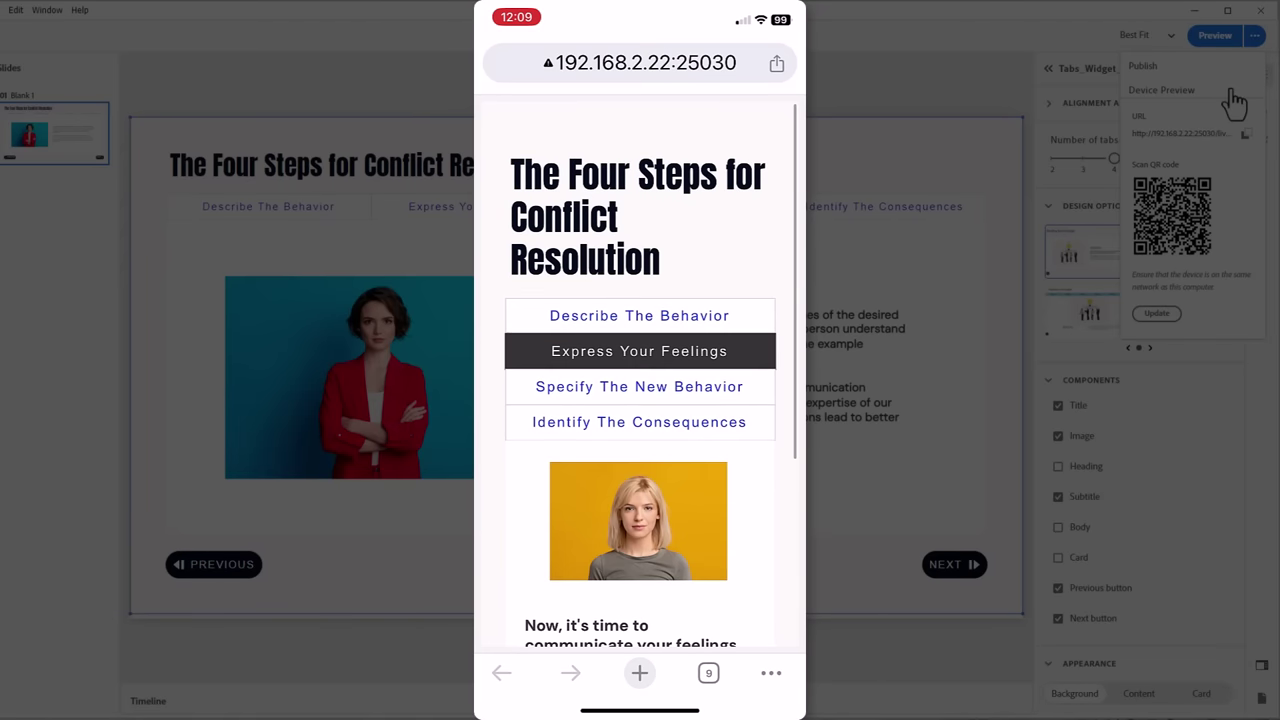
click(639, 386)
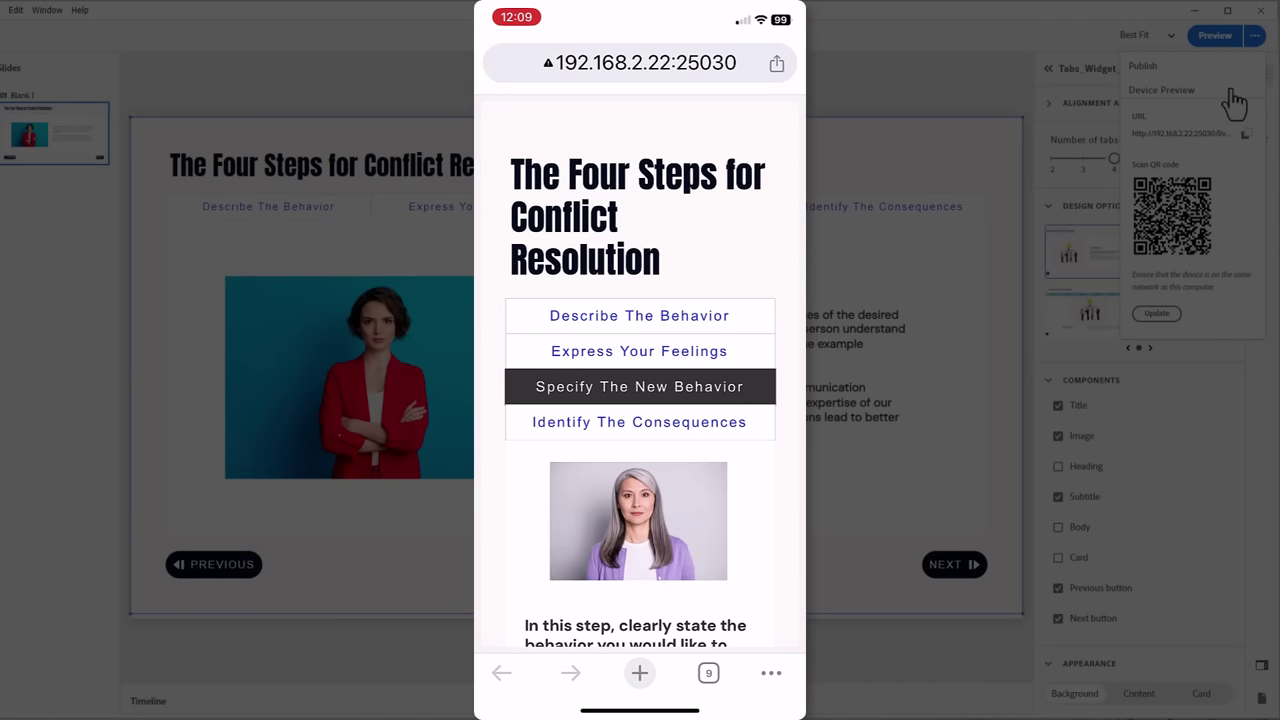
click(639, 422)
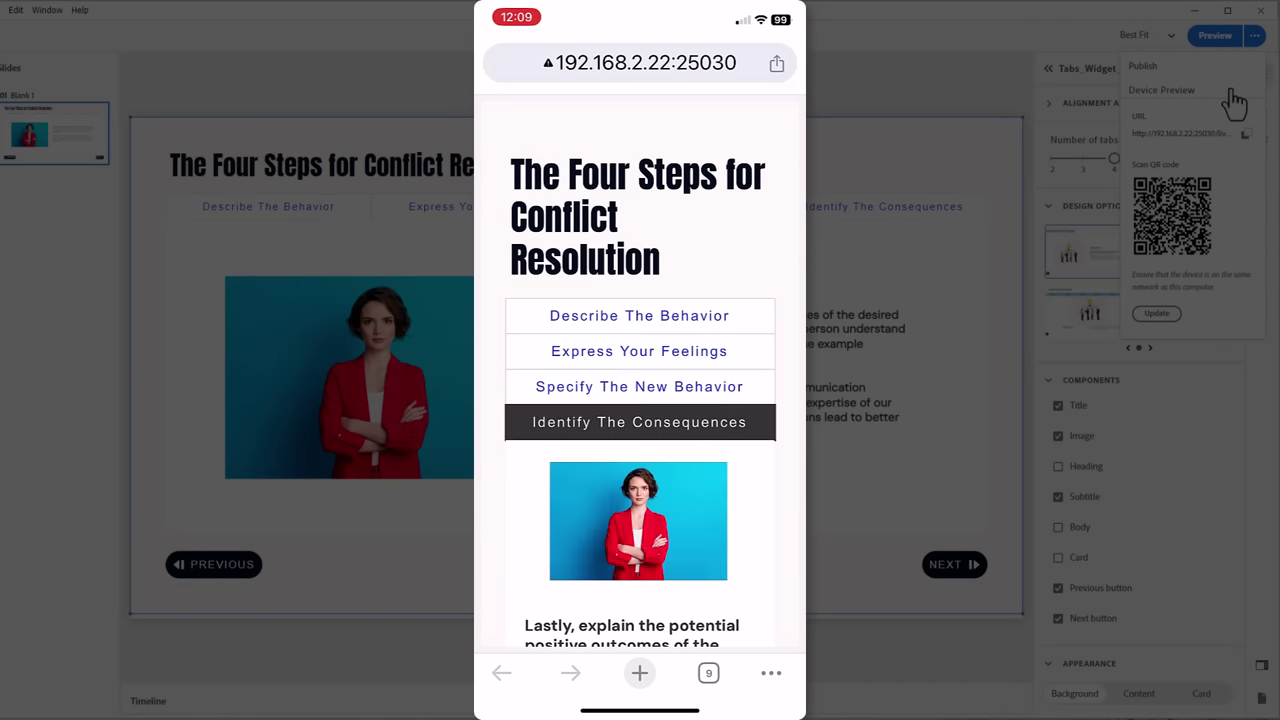
scroll(639, 400, down, 5)
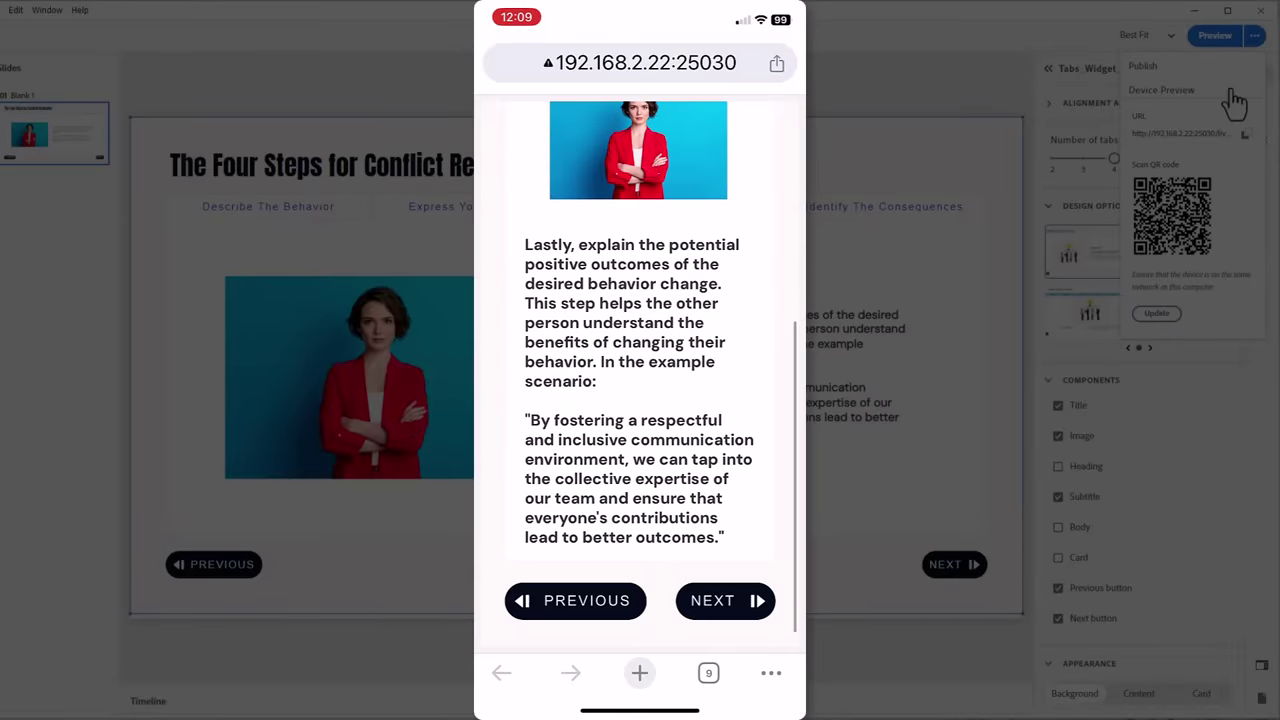